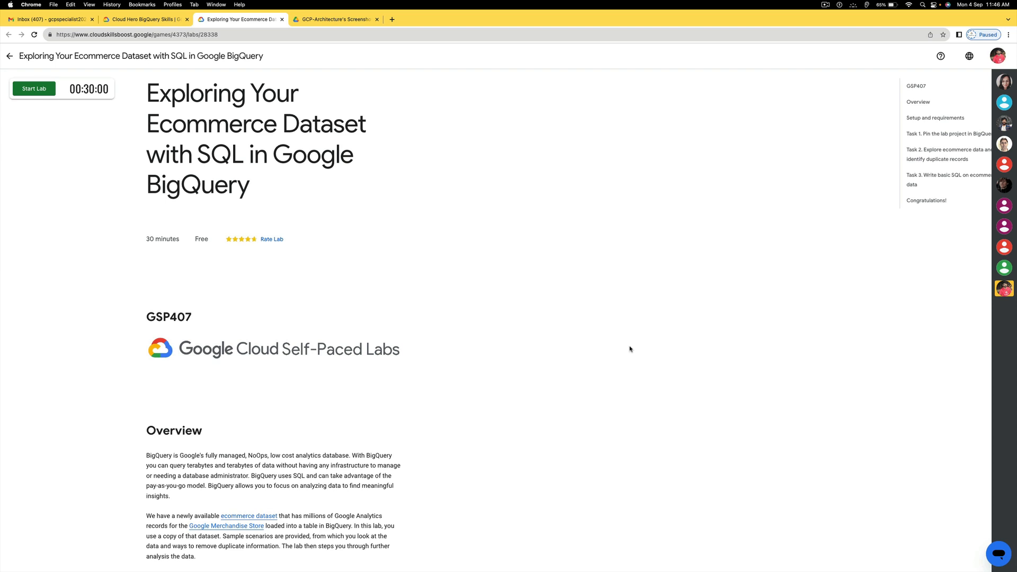
Step: Start the Exploring Your Ecommerce Dataset lab and copy its temporary account password
scroll(631, 349, down, 3)
scroll(631, 349, up, 3)
click(42, 95)
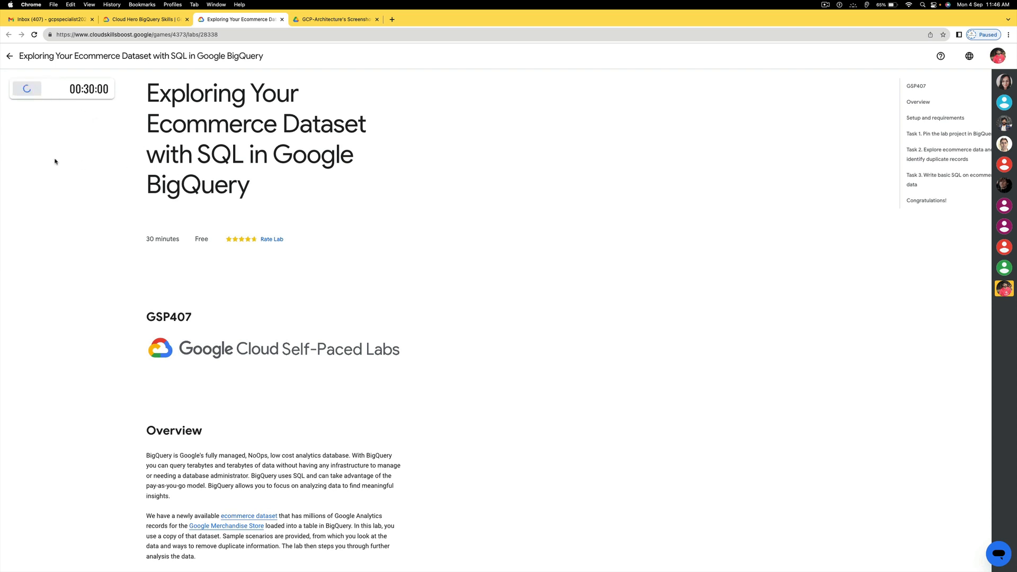
click(102, 208)
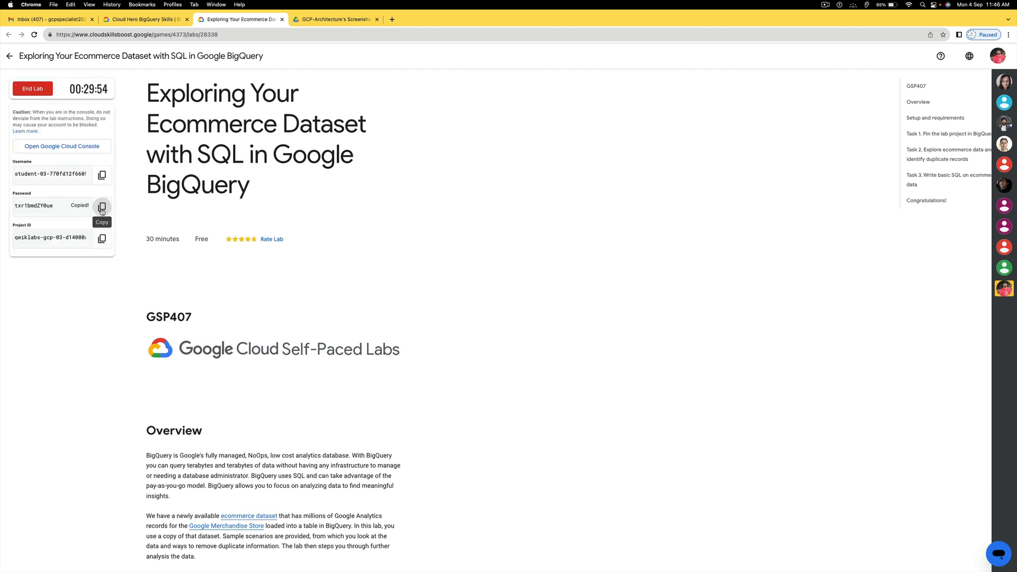
Step: Open the Google Cloud console in a new browser tab and sign in with the lab's temporary account
right_click(74, 148)
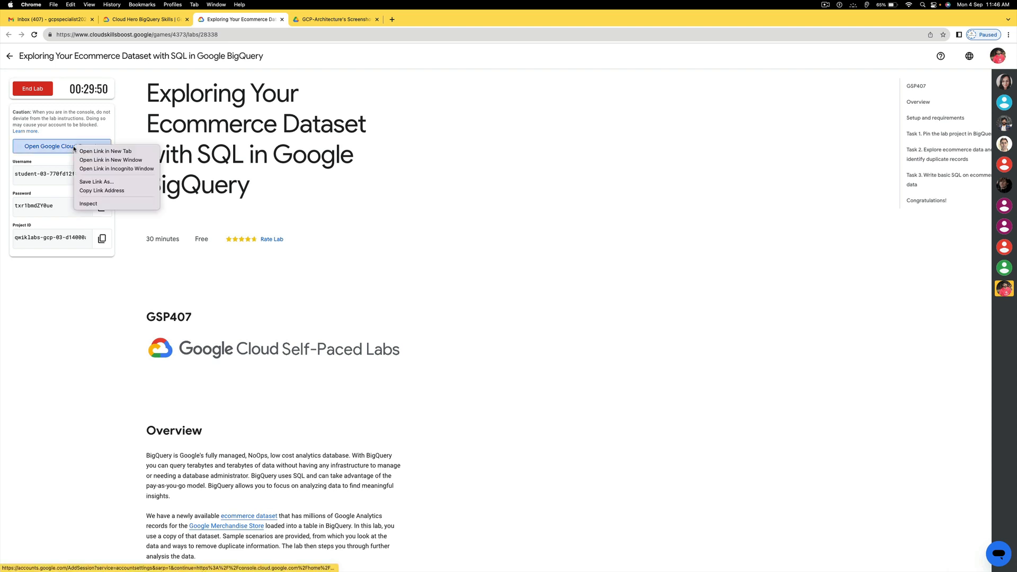
click(105, 150)
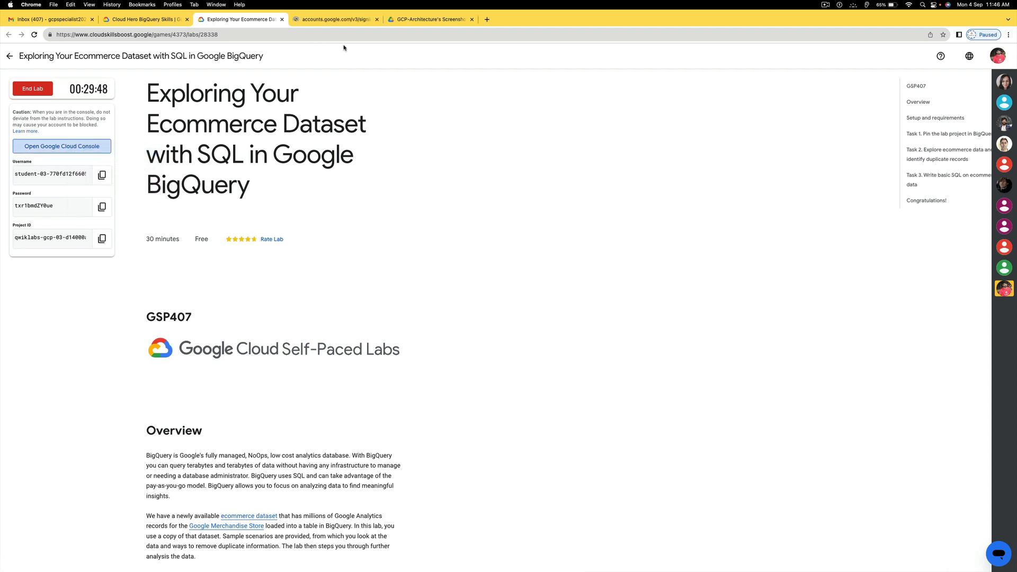
click(472, 20)
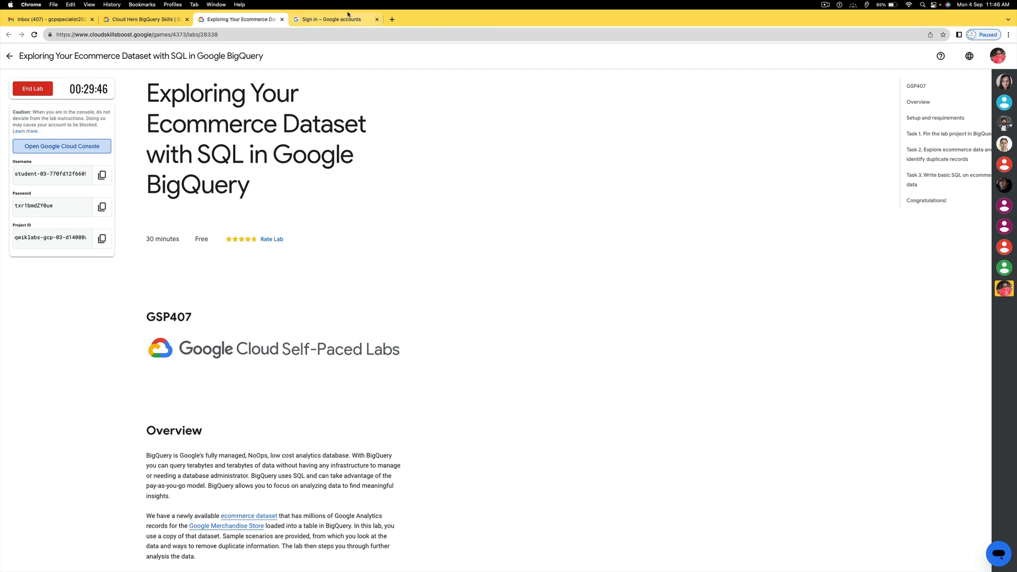
click(340, 19)
click(568, 370)
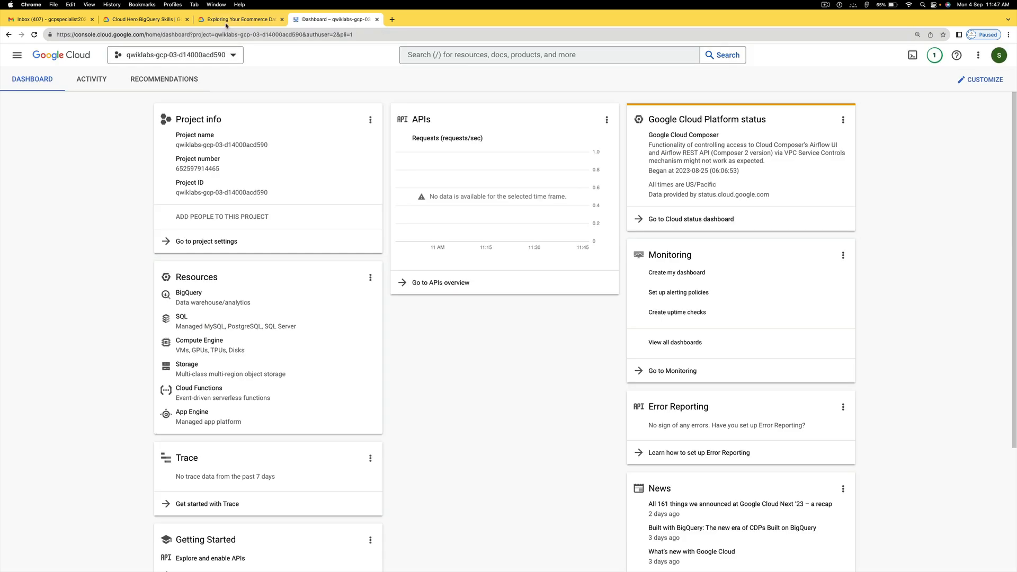
Step: Consult Task 1 in the lab instructions and open BigQuery in the Google Cloud console
click(241, 19)
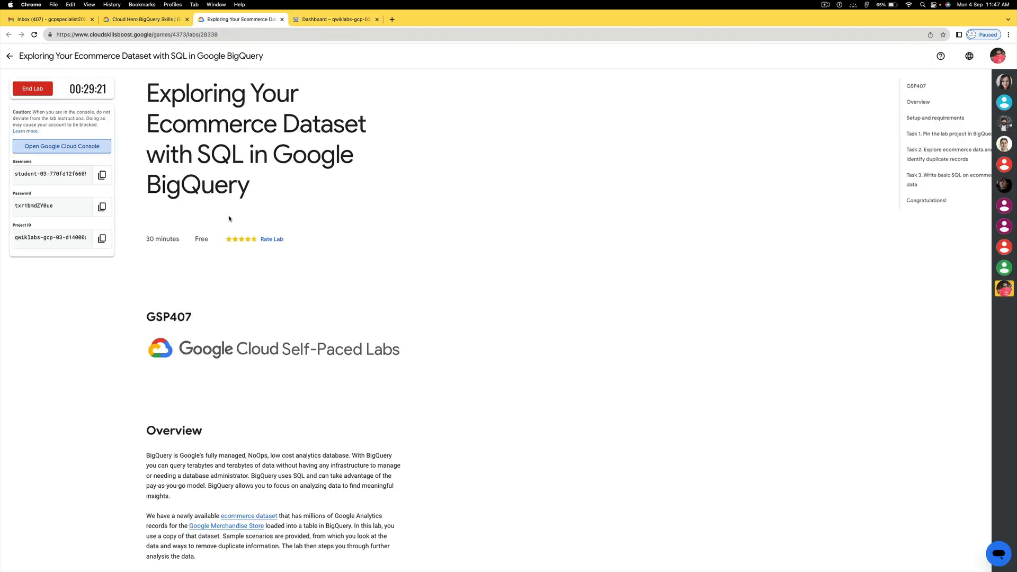
scroll(237, 220, down, 15)
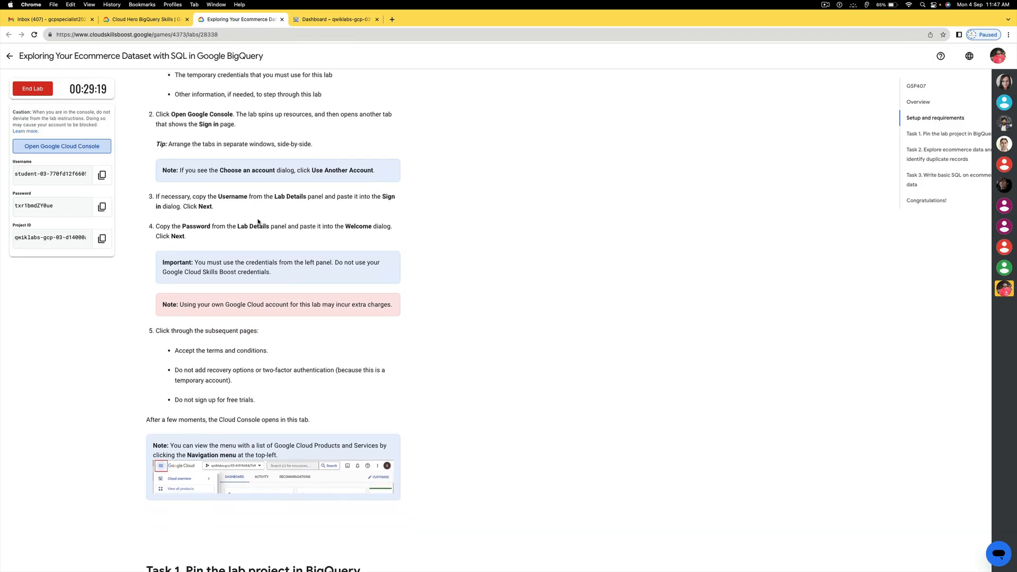
scroll(258, 222, down, 8)
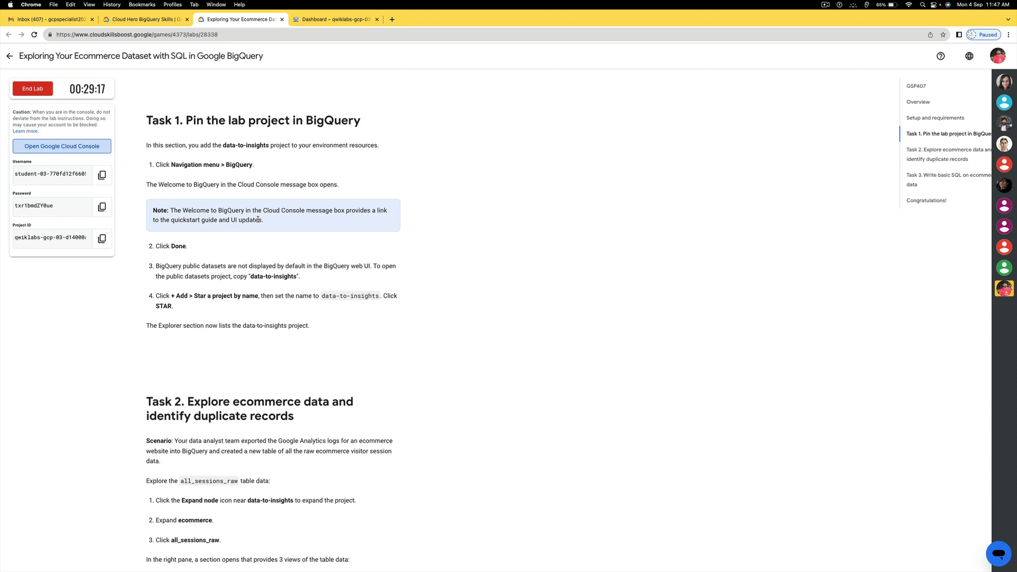
scroll(258, 219, up, 5)
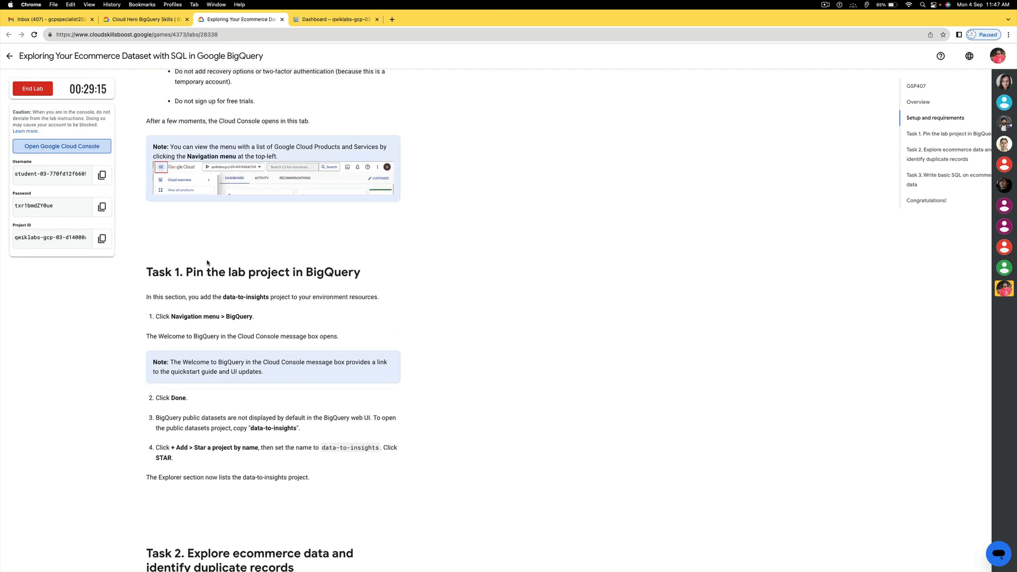
drag(147, 272, 366, 284)
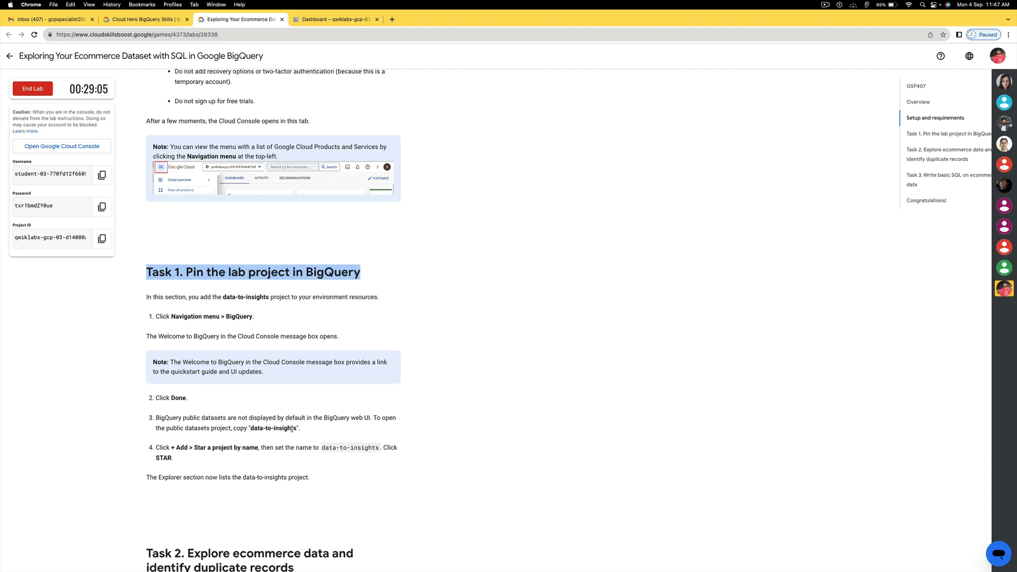
click(330, 20)
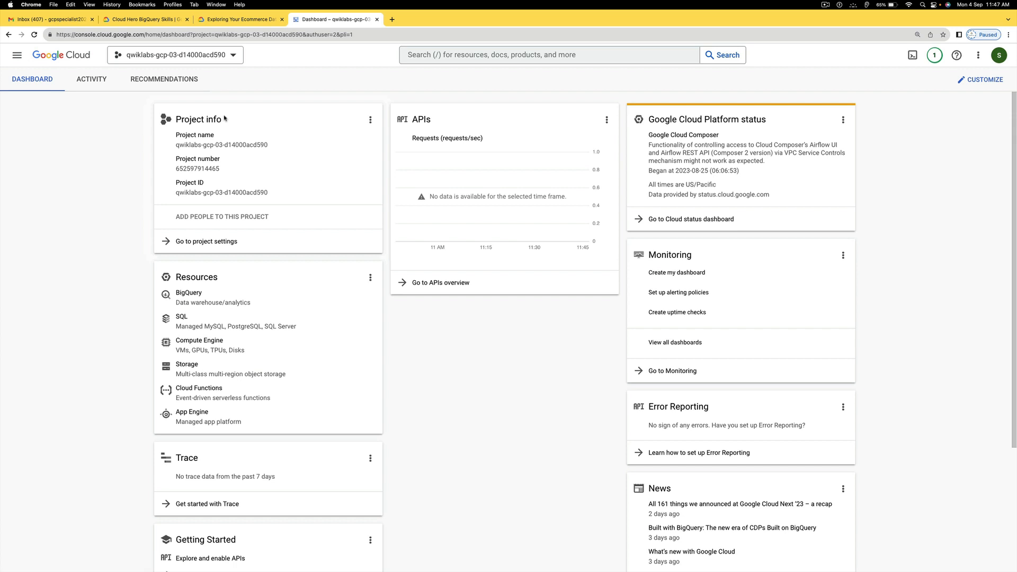
click(17, 55)
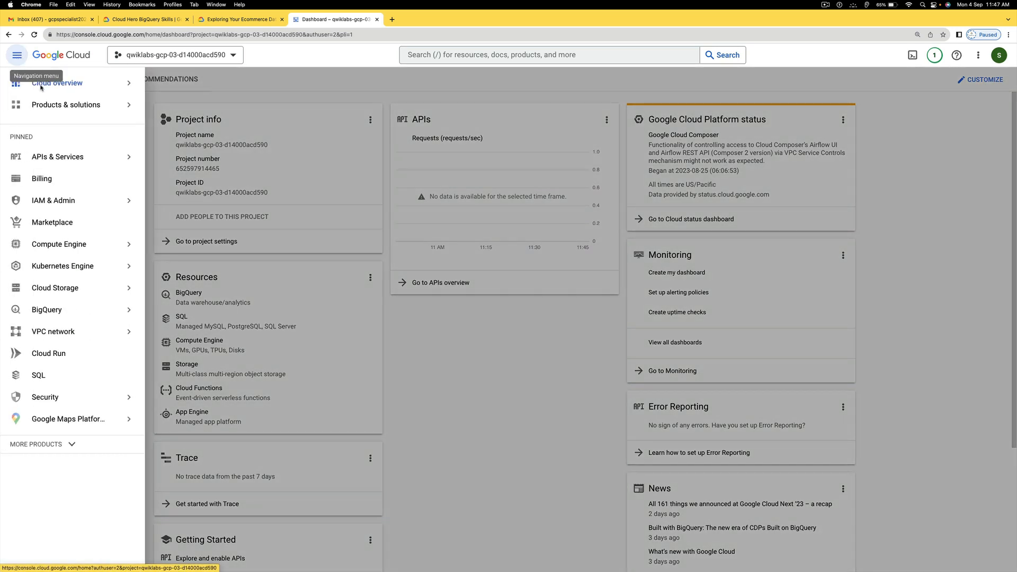
mouse_move(51, 312)
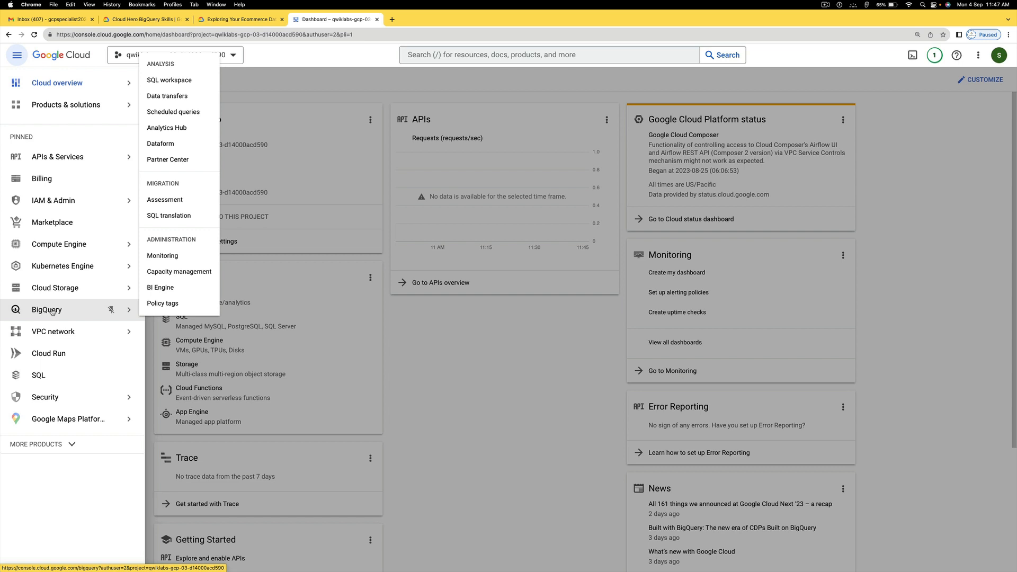
click(46, 313)
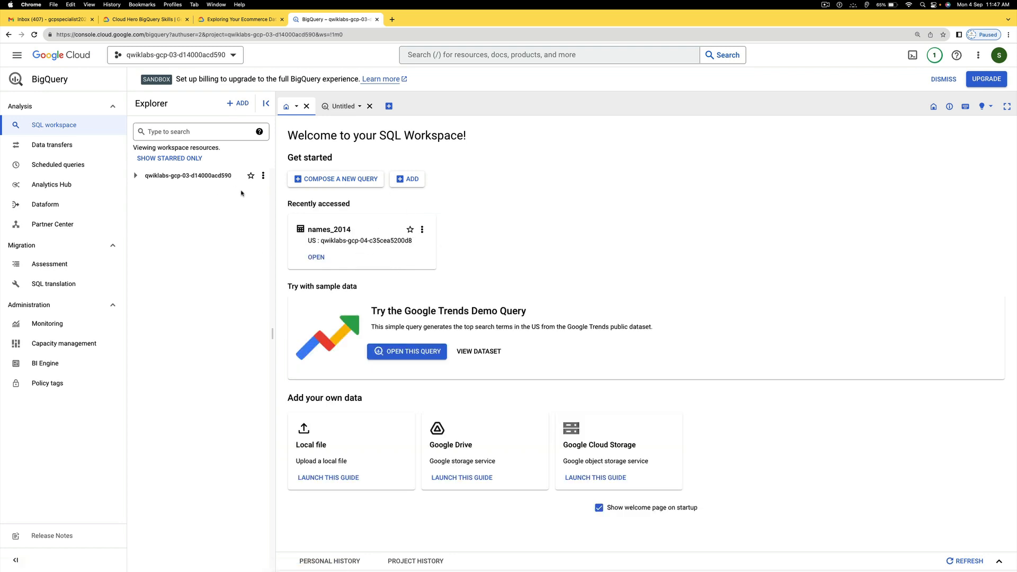
Step: Open the options for adding a data source and copy the project name data-to-insights from the lab instructions
click(263, 175)
click(221, 223)
click(238, 103)
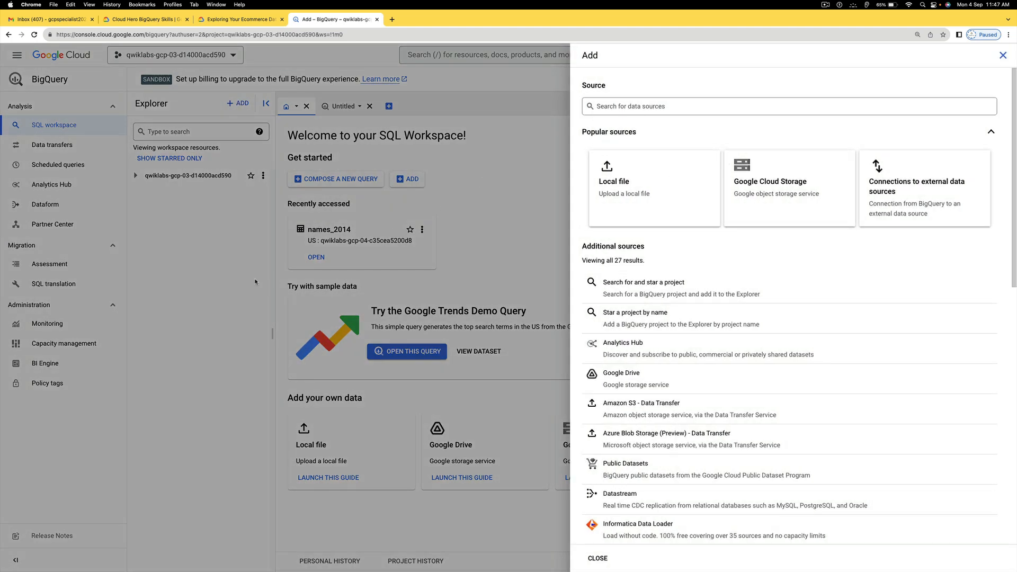
click(245, 20)
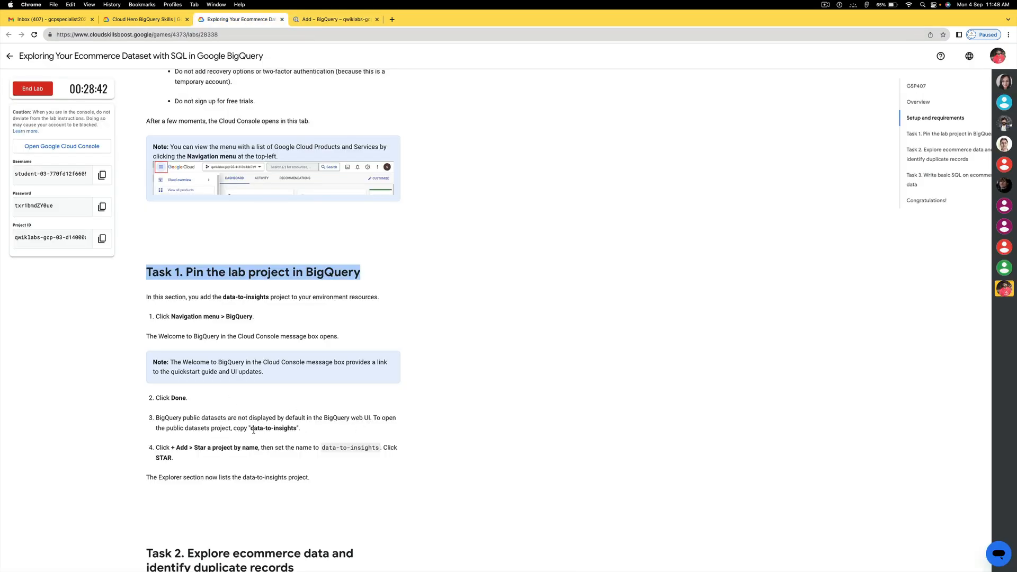
drag(251, 427, 297, 428)
right_click(293, 430)
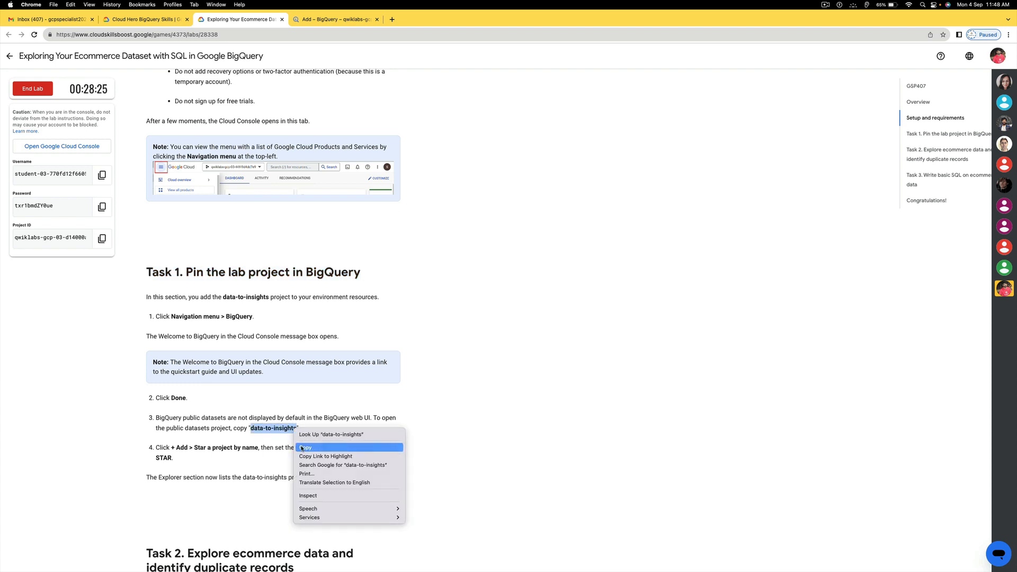
click(302, 448)
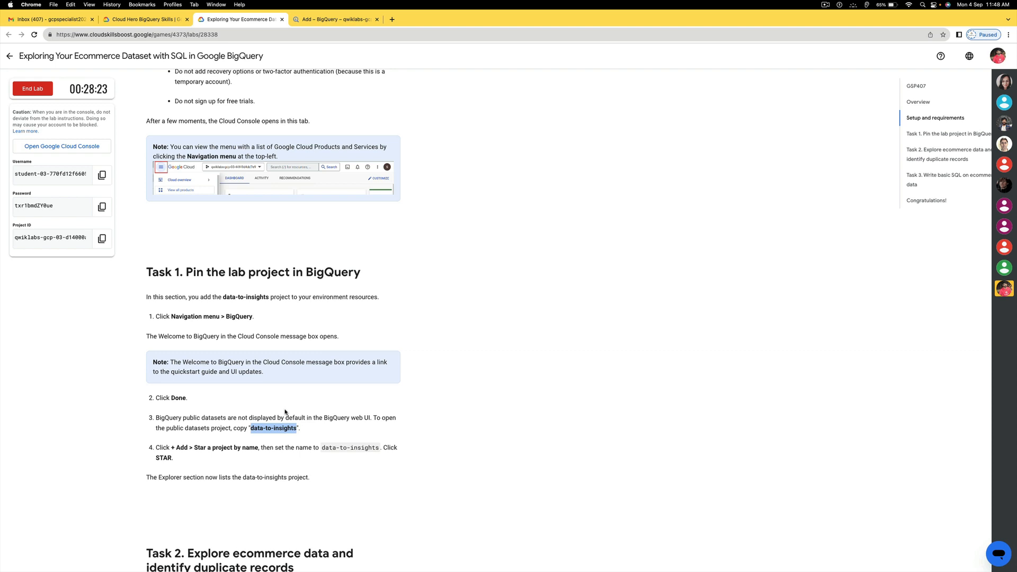
Step: Return to BigQuery and search the Explorer for data-to-insights
click(341, 20)
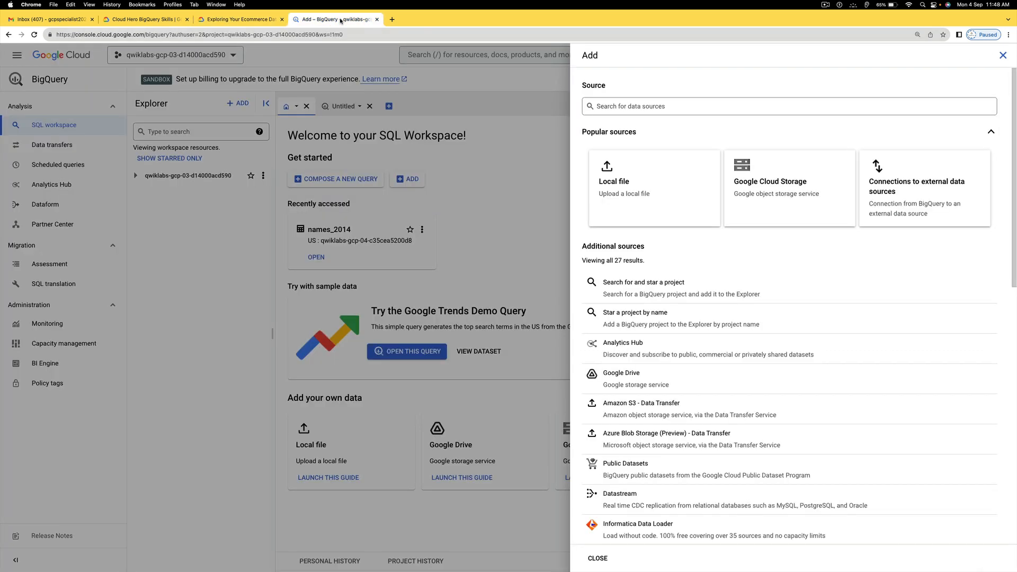
click(624, 104)
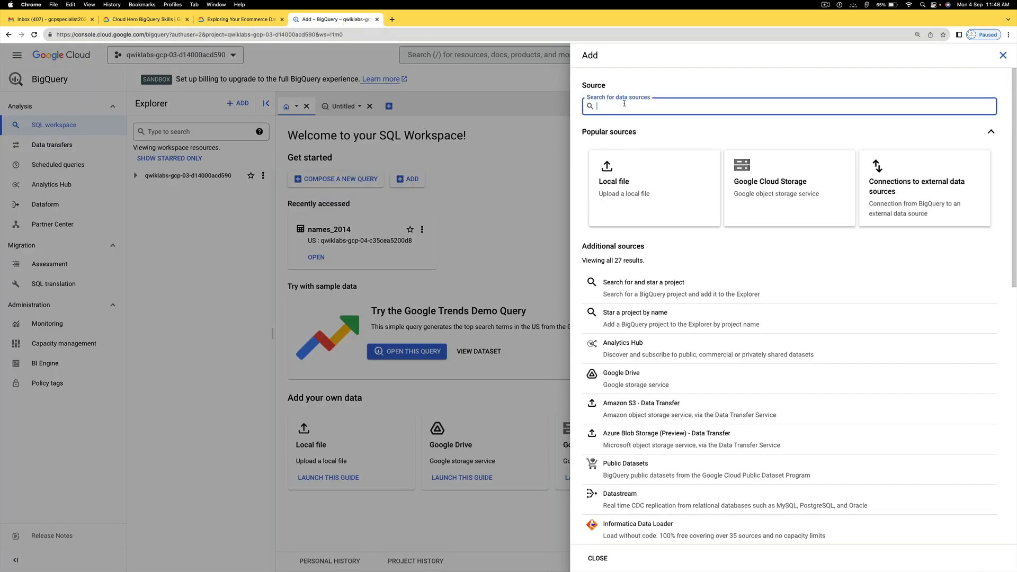
key(ctrl+v)
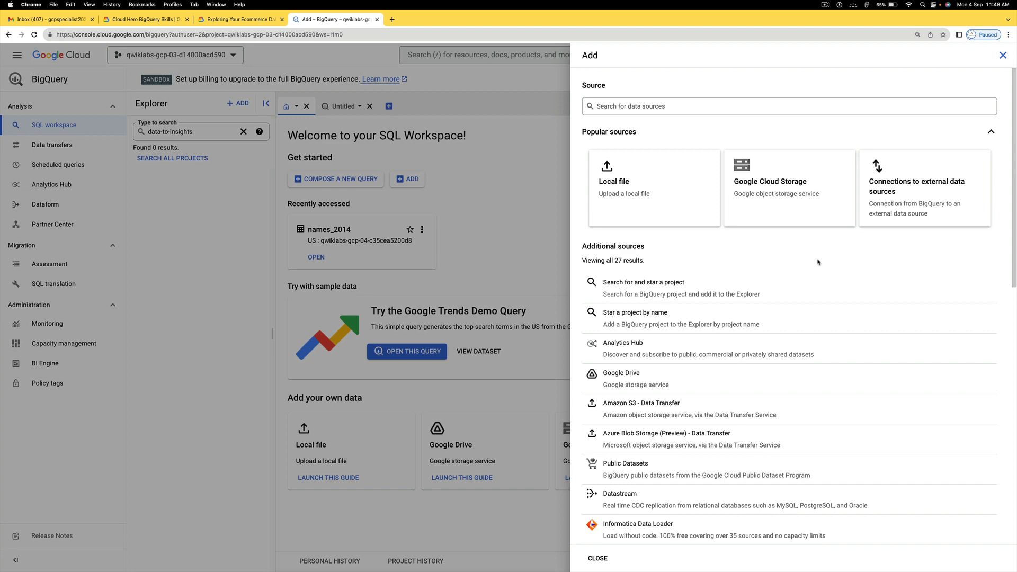
Step: Star the data-to-insights project by name, expand it in the Explorer and remove its star
click(653, 318)
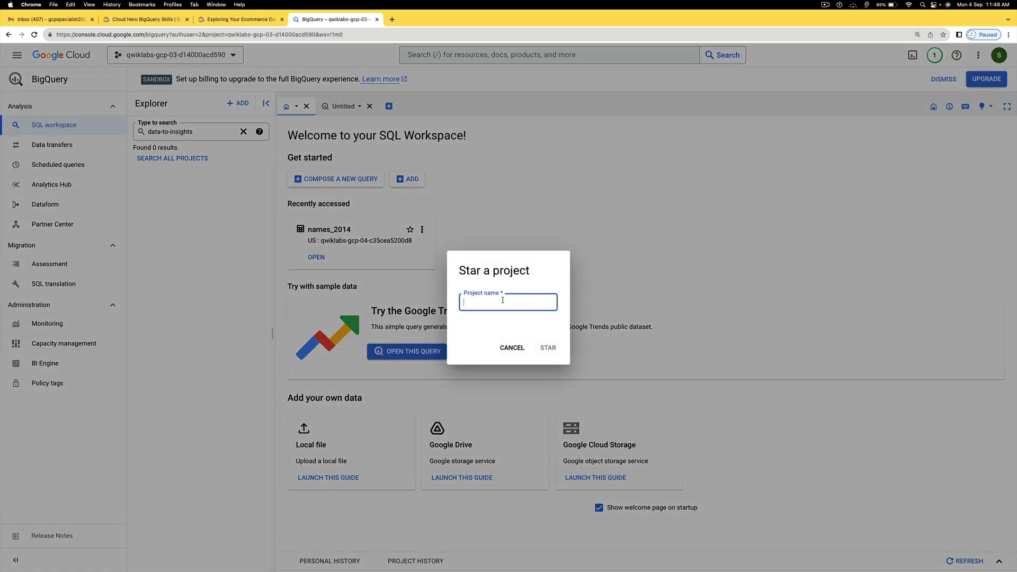
key(cmd+v)
click(543, 350)
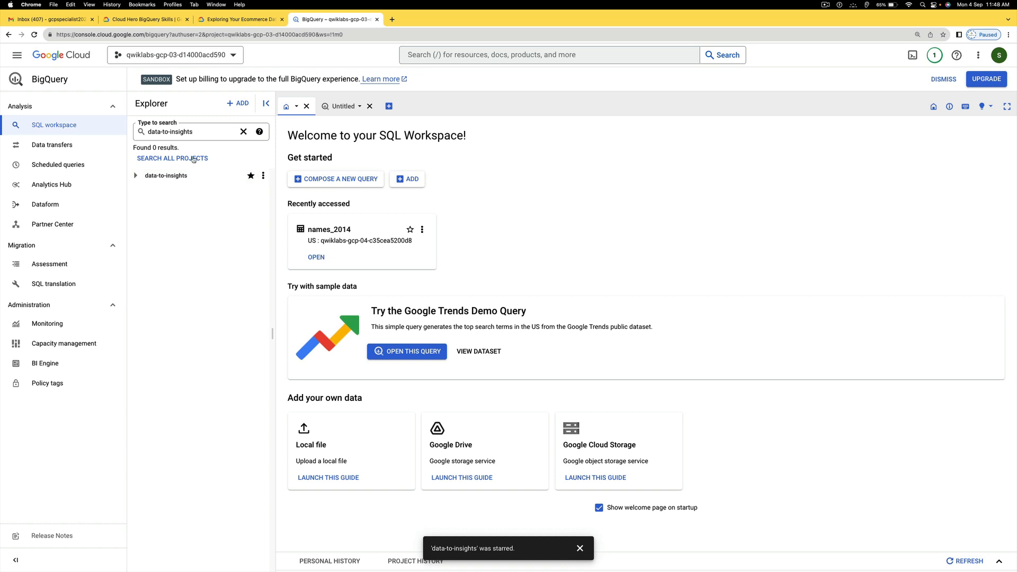
click(136, 176)
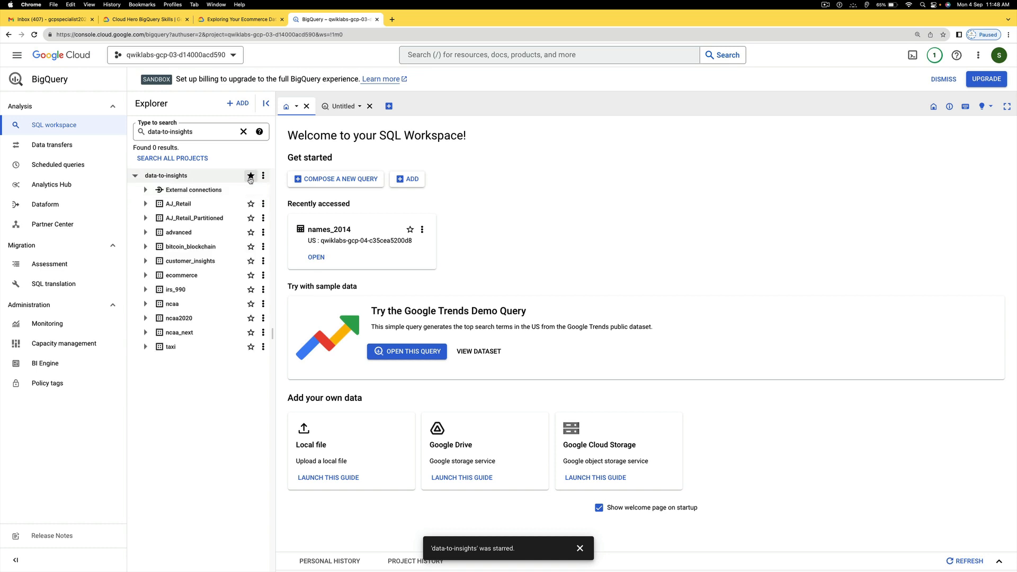
click(252, 177)
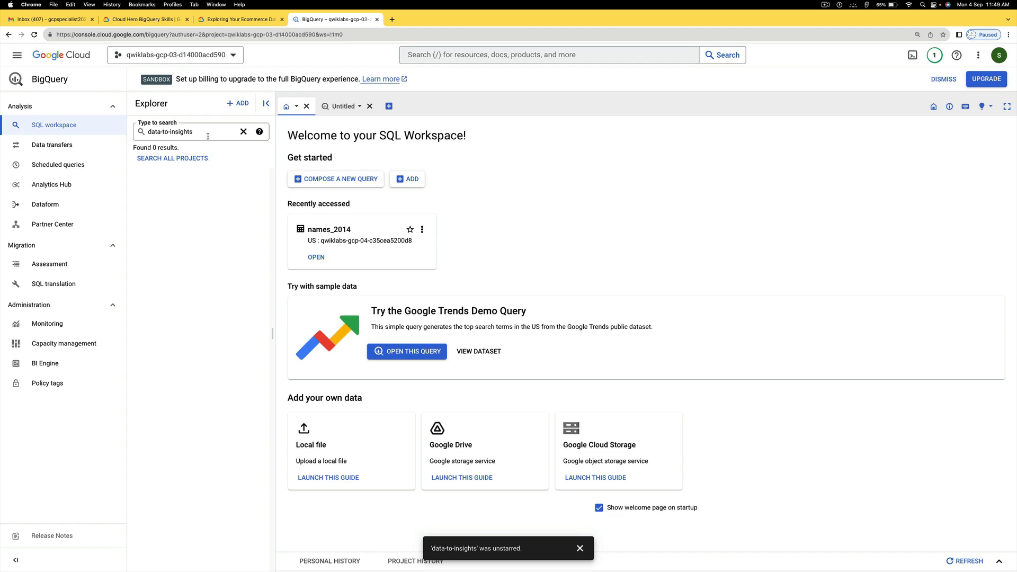
Step: Add the data-to-insights project to the Explorer by starring it by name
click(237, 104)
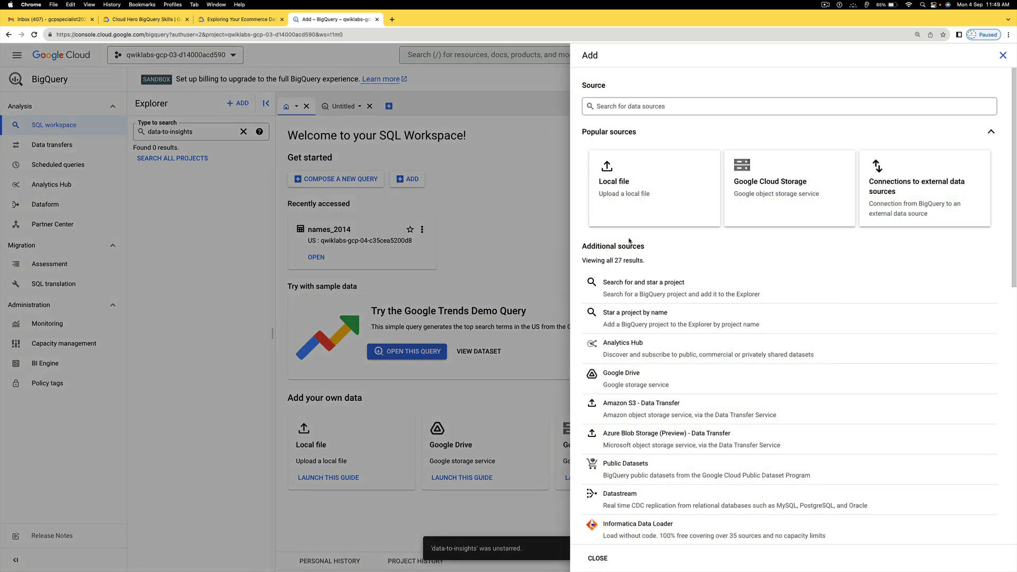
click(634, 316)
click(518, 304)
key(super+v)
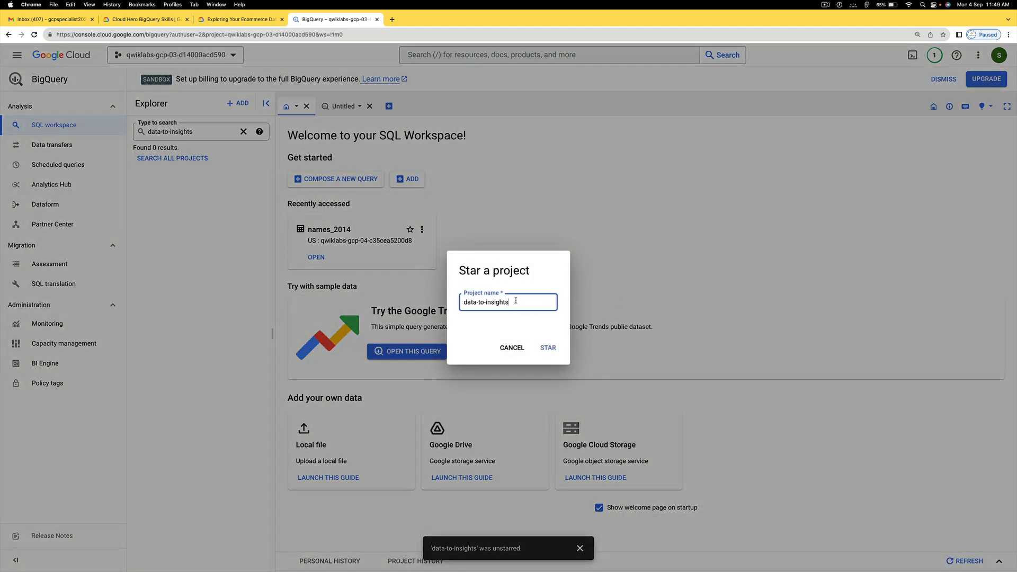
click(549, 348)
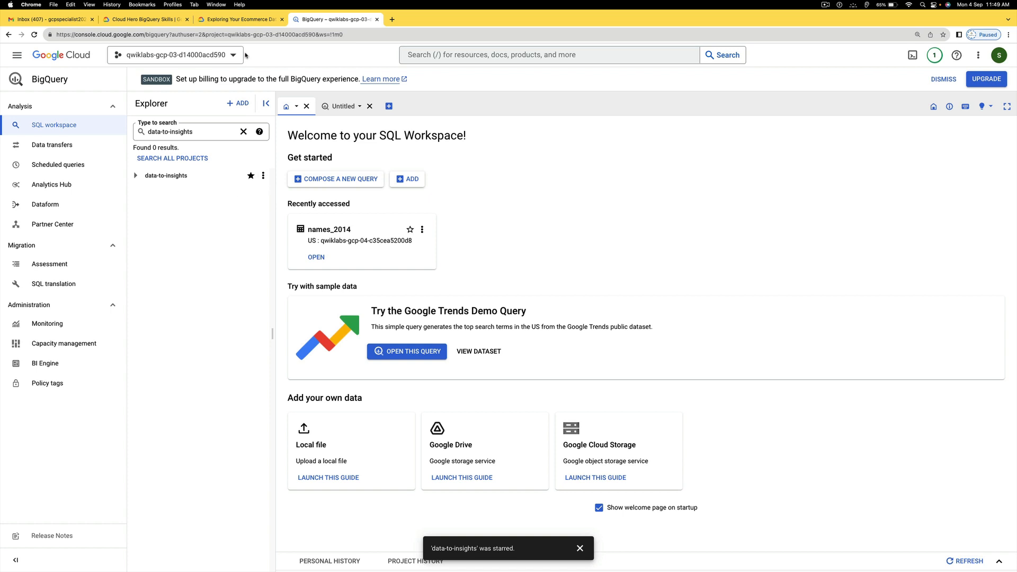
Step: Read the Task 2 instructions in the lab and expand the data-to-insights project in the BigQuery Explorer
click(242, 21)
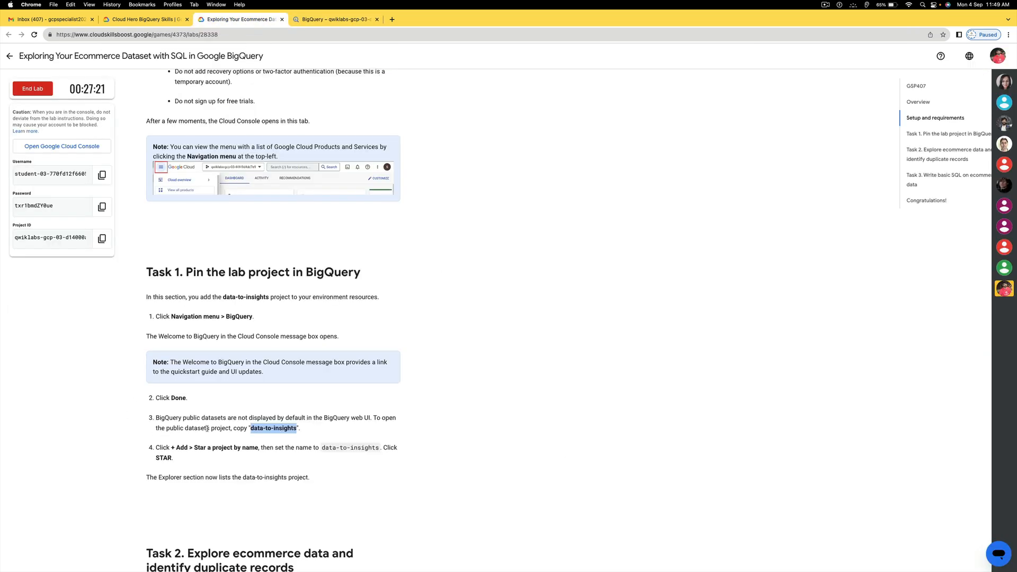
scroll(214, 347, down, 5)
drag(146, 297, 330, 322)
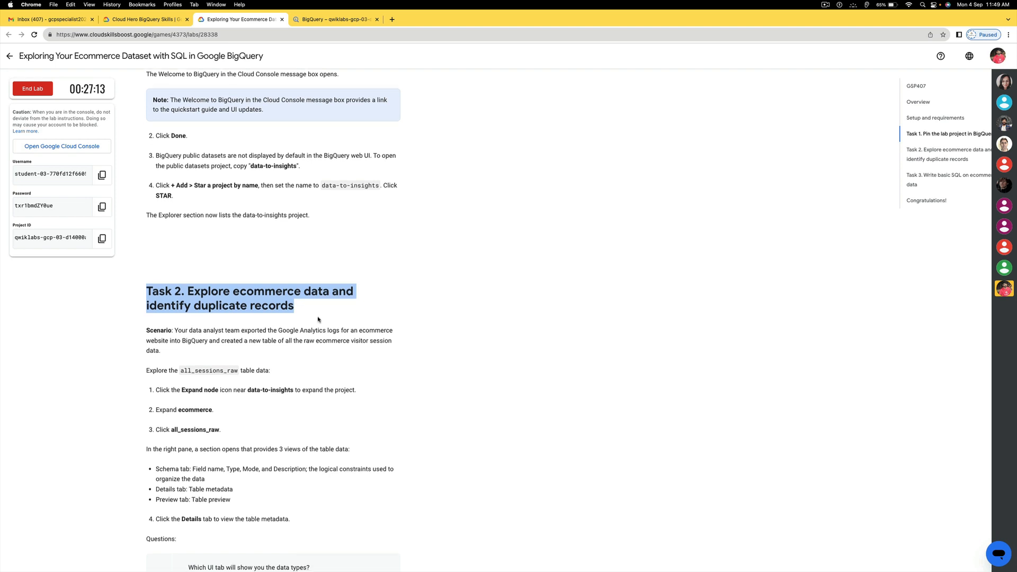
scroll(319, 321, down, 1)
scroll(319, 320, down, 1)
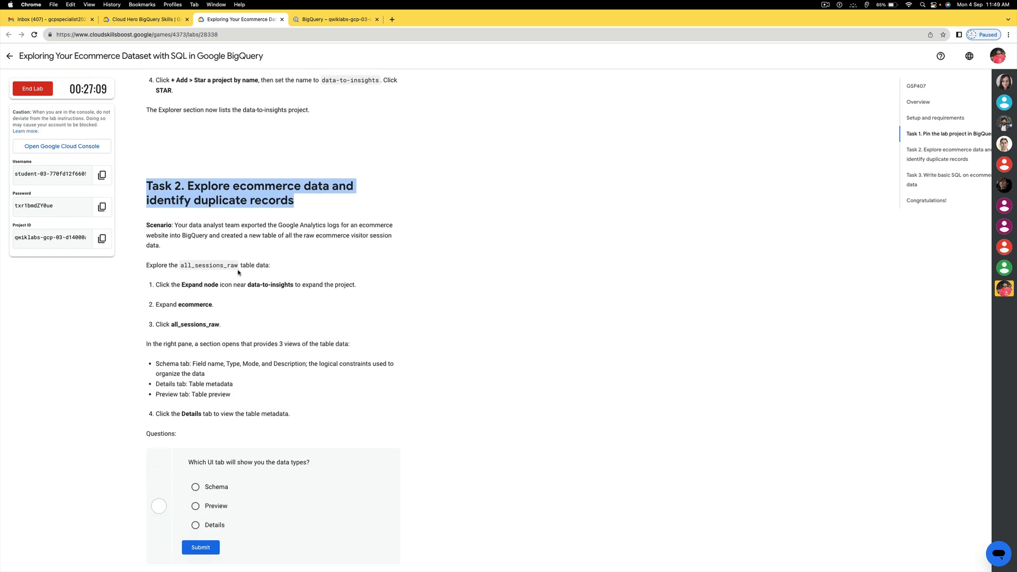
scroll(254, 277, down, 1)
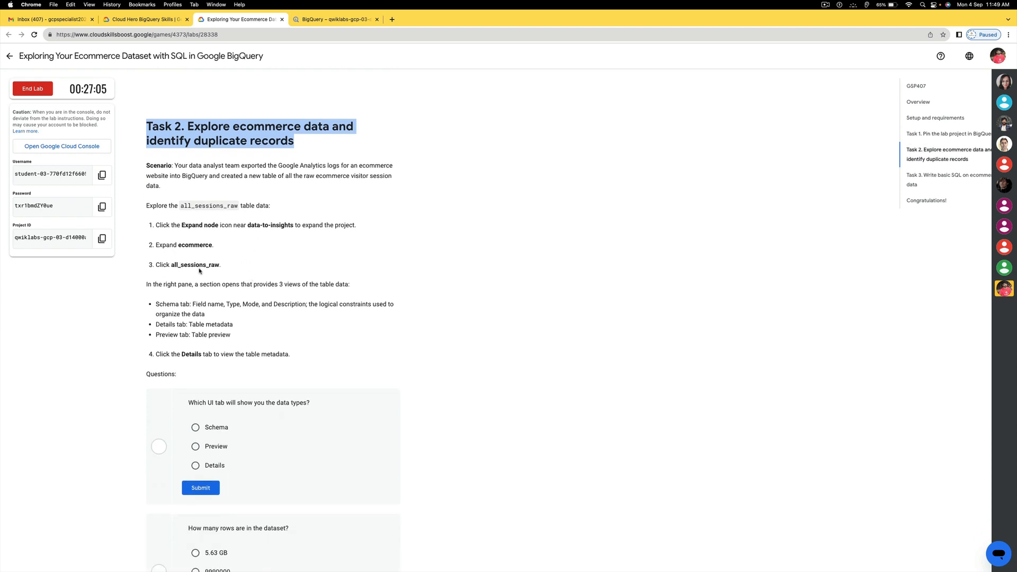
click(324, 20)
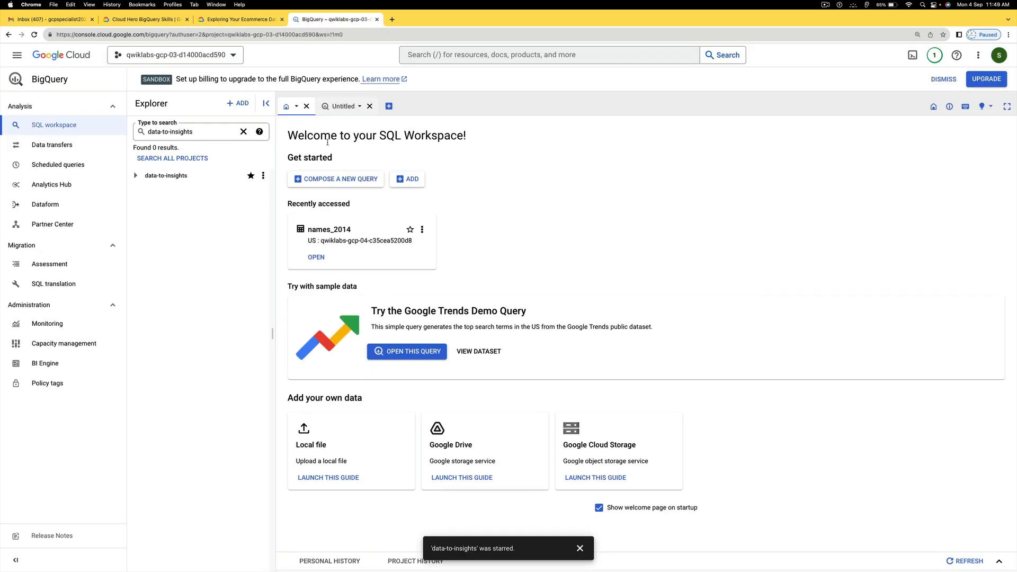
click(136, 176)
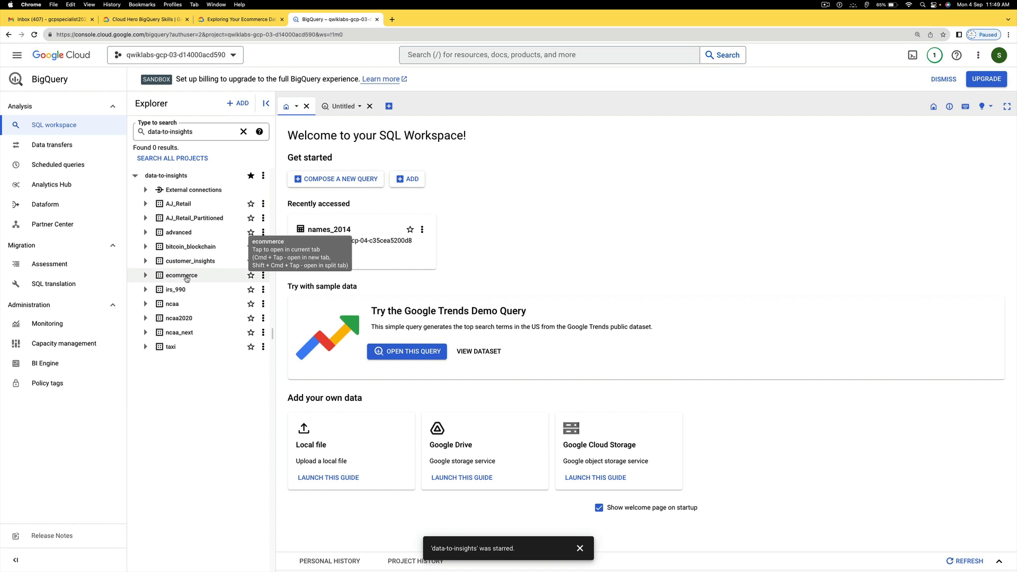
Step: Expand the ecommerce dataset, open the all_sessions_raw table and preview its sample rows
click(146, 276)
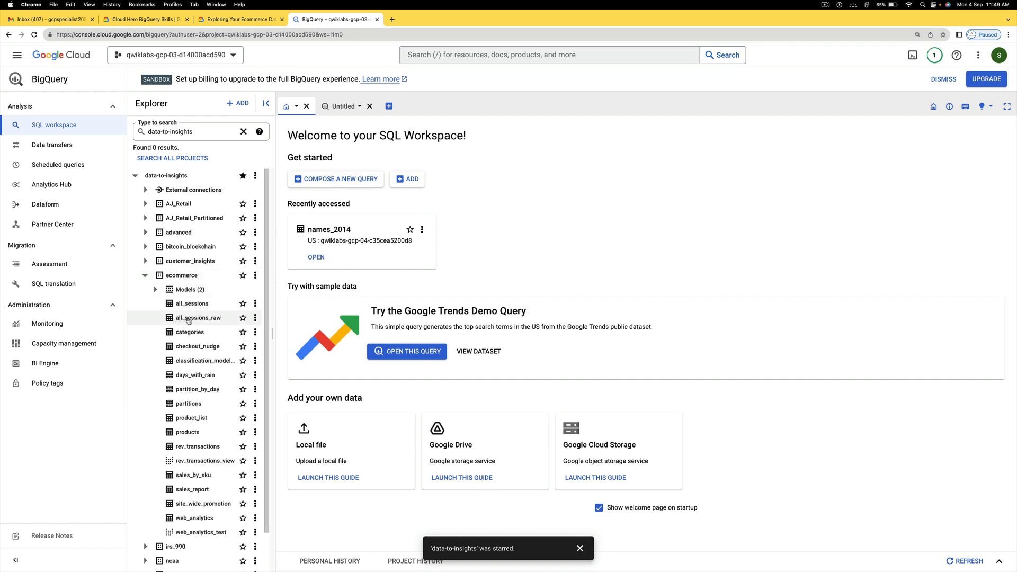
click(236, 320)
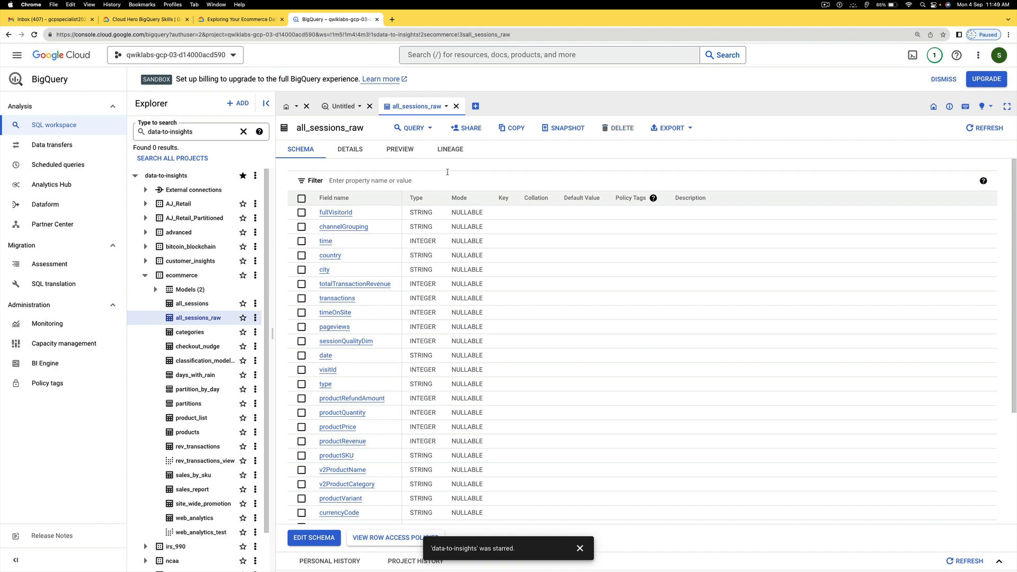
click(401, 150)
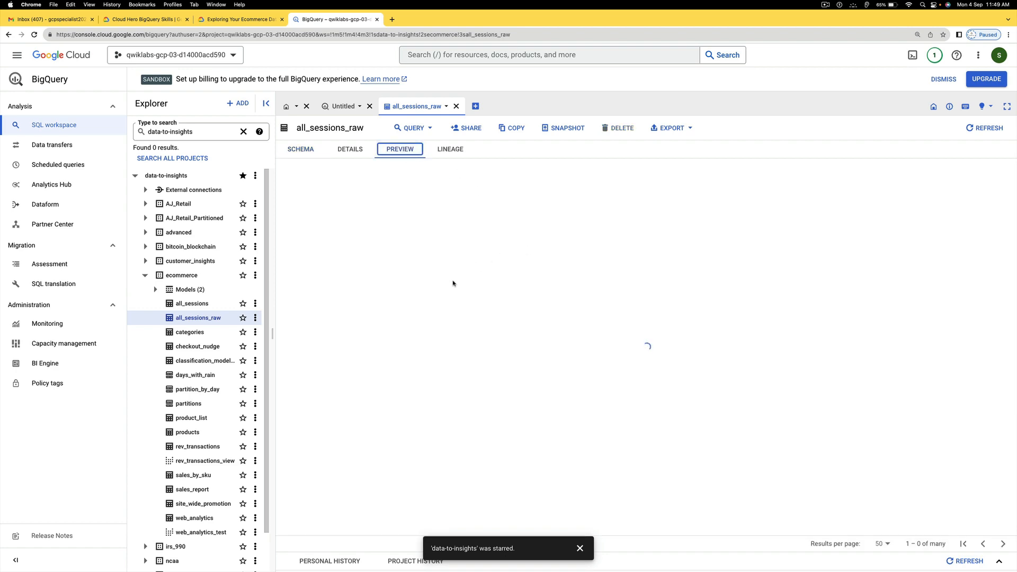
scroll(555, 305, down, 5)
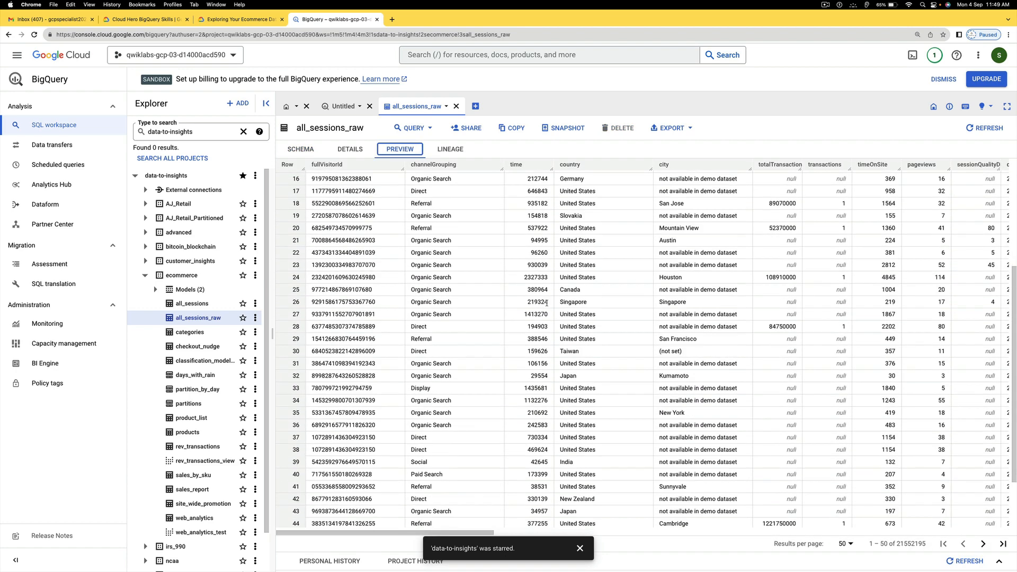
scroll(548, 306, up, 5)
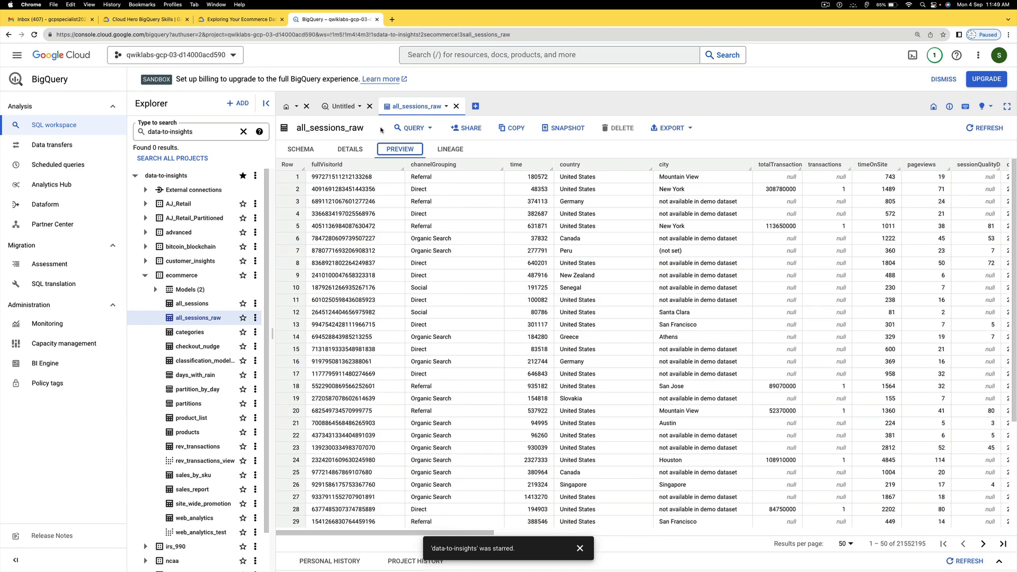
Step: Read the Task 2 questions in the lab and view the details of the all_sessions_raw table in BigQuery
click(241, 19)
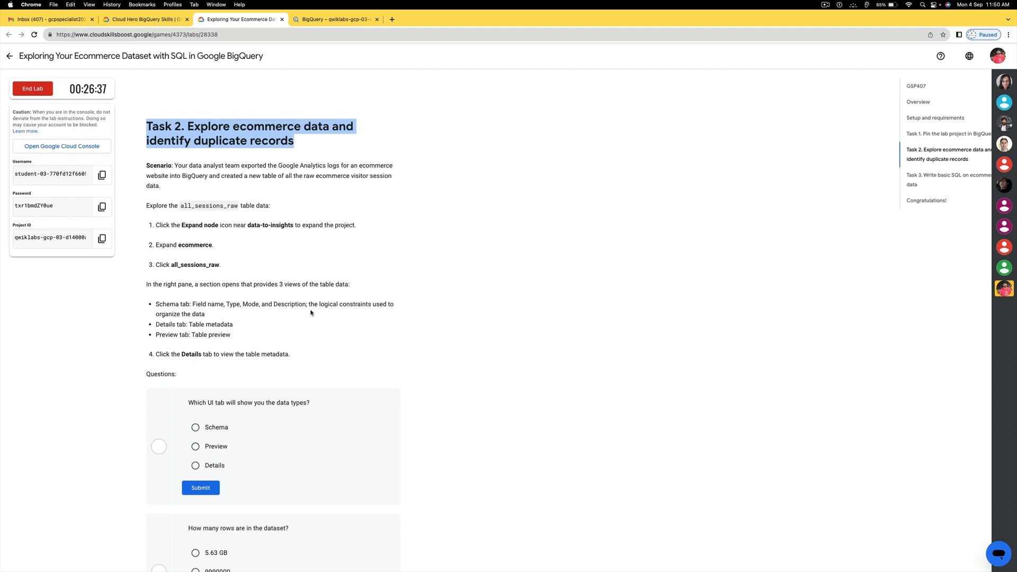
scroll(297, 312, down, 1)
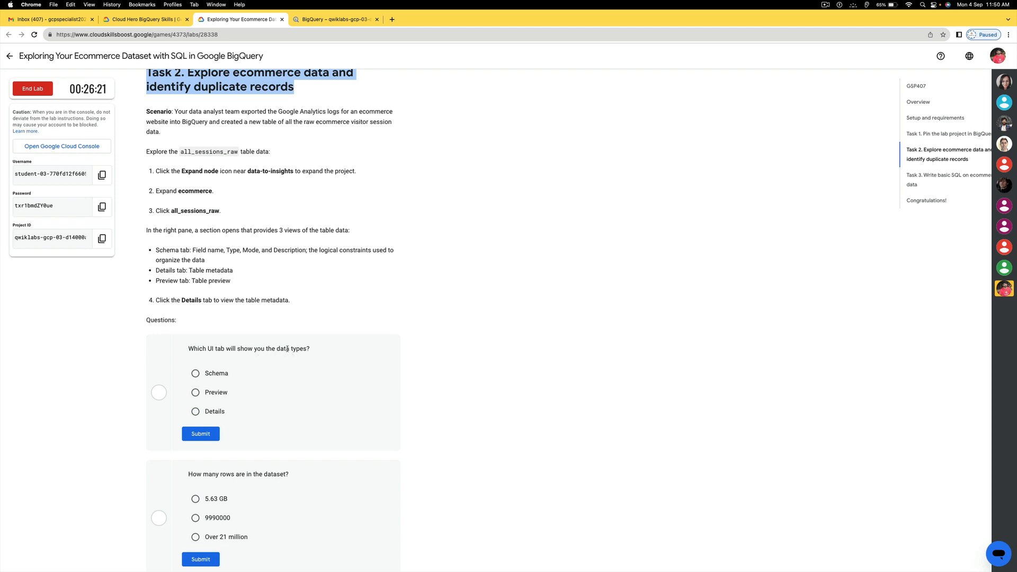
click(334, 19)
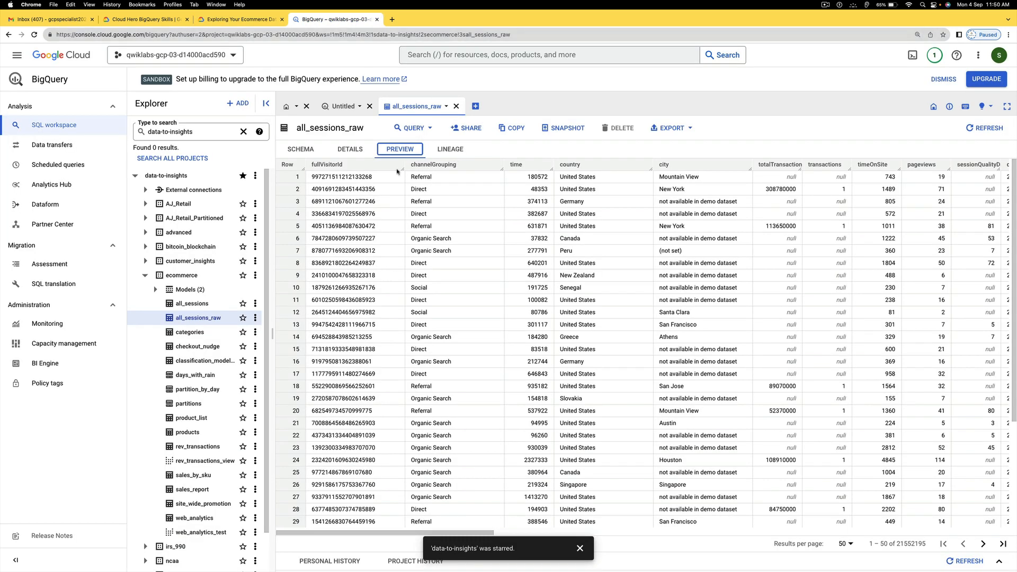
click(349, 150)
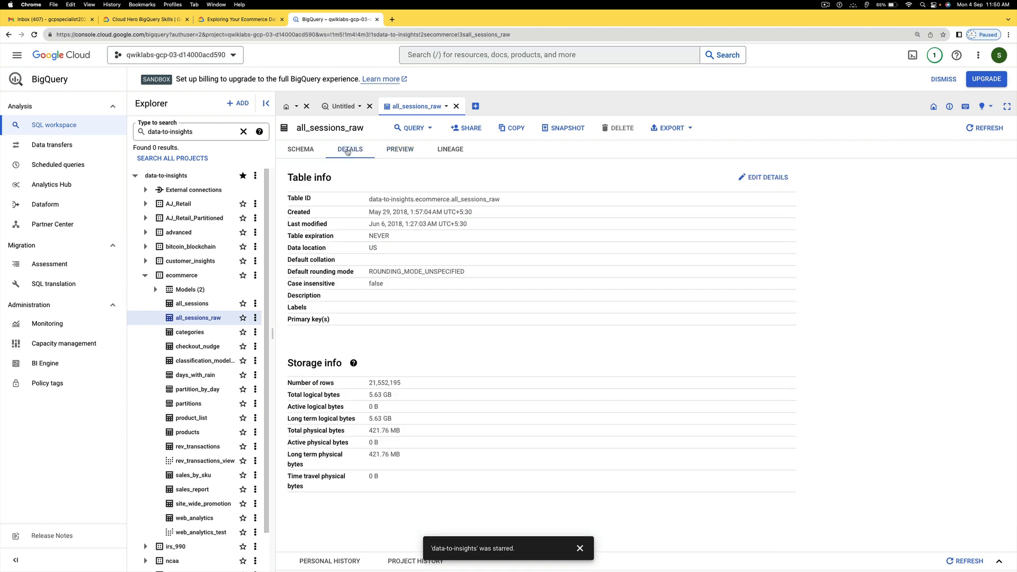
Step: Examine the field types in the all_sessions_raw schema and look through its details, preview and lineage
click(306, 150)
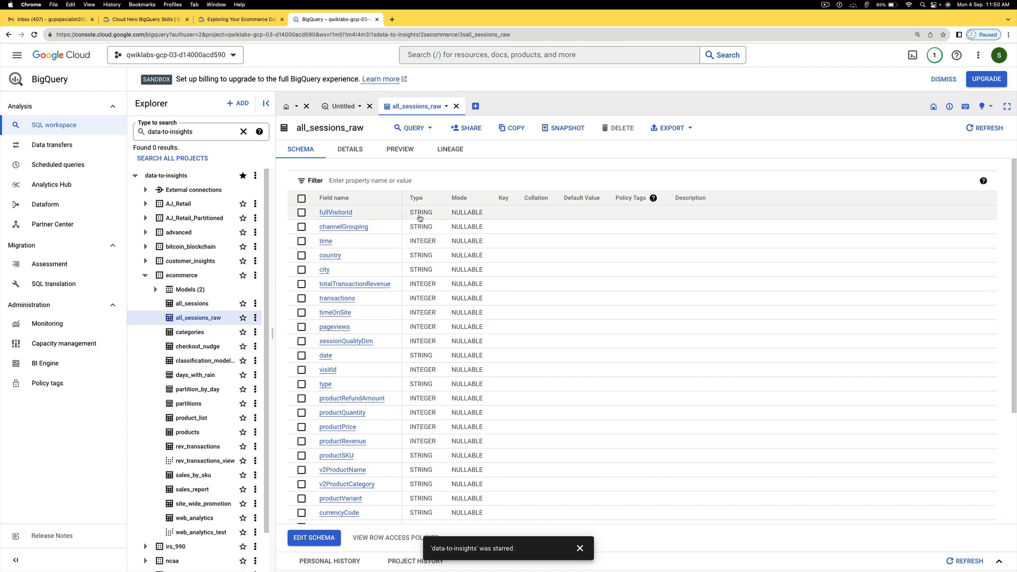
scroll(426, 408, down, 3)
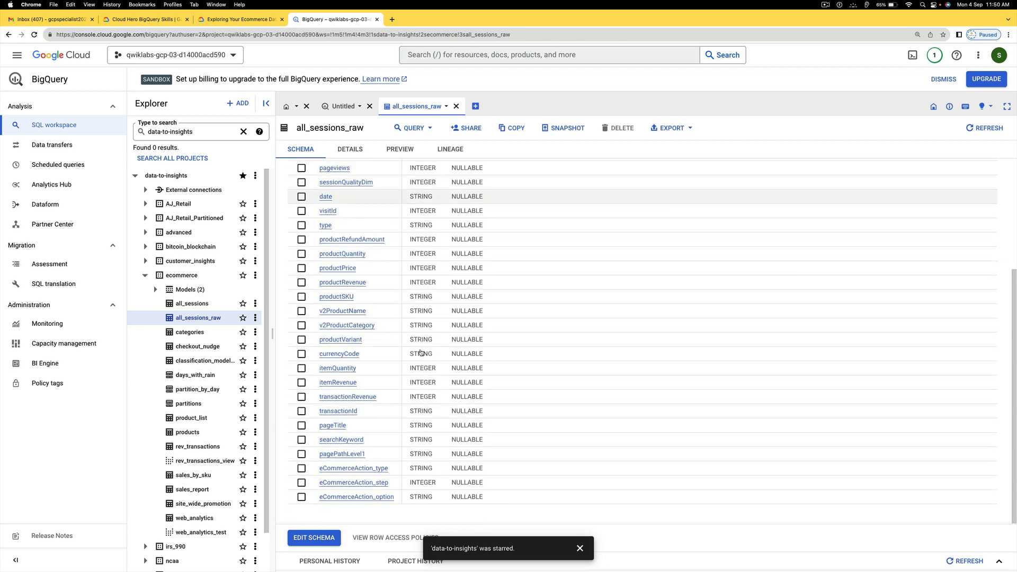
scroll(420, 352, up, 3)
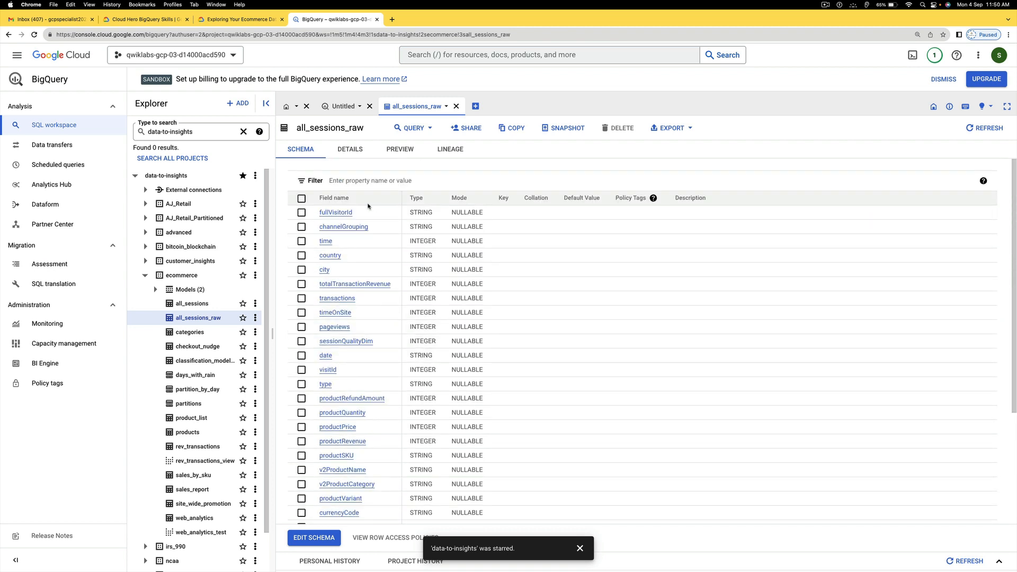
click(354, 155)
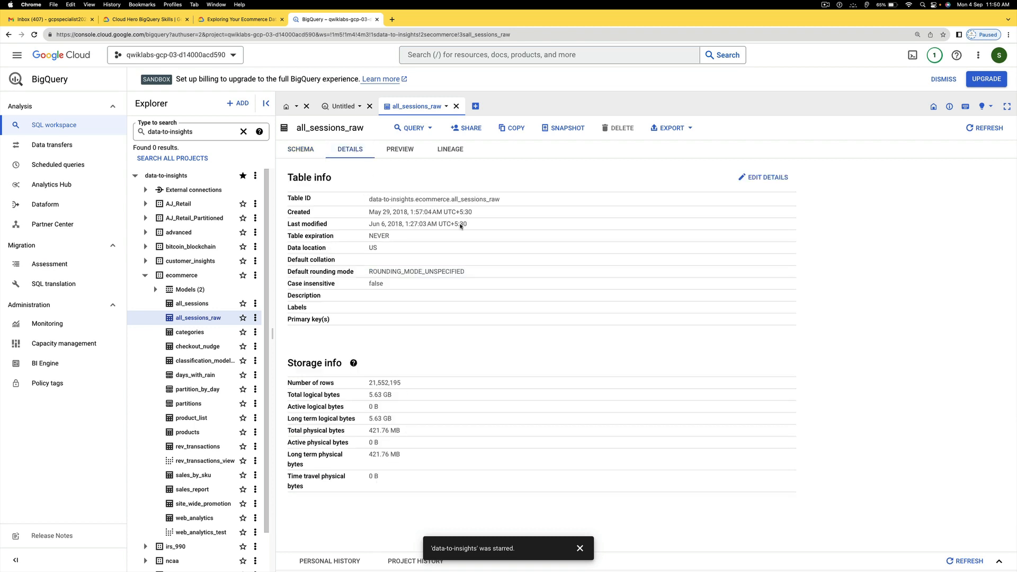
click(398, 153)
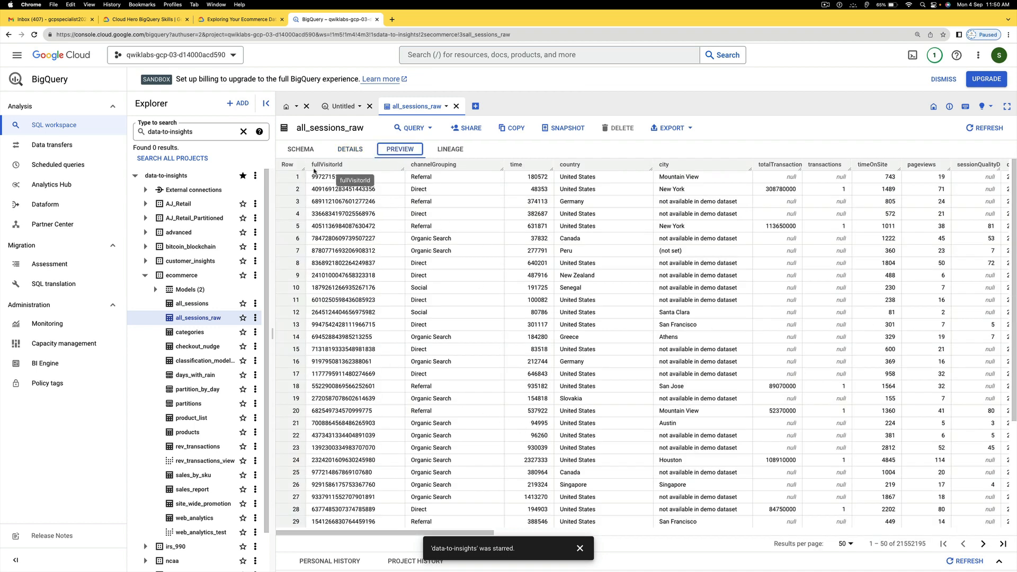
click(450, 150)
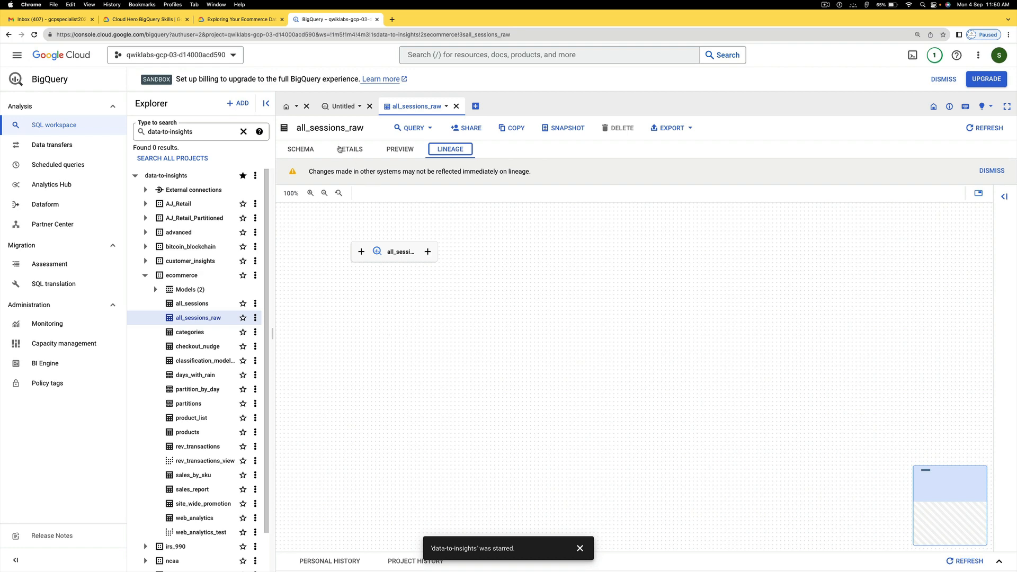
click(309, 152)
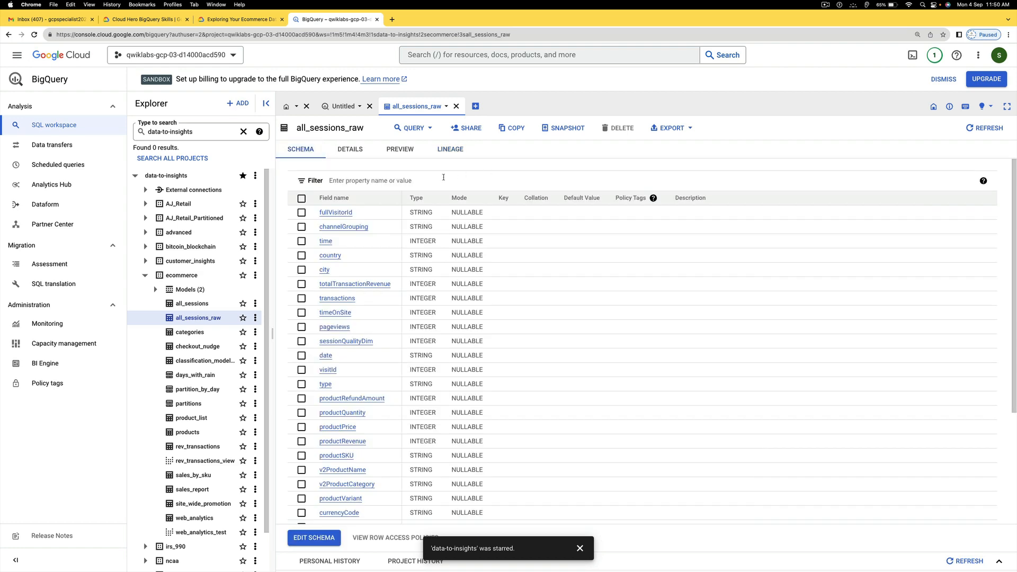
Step: Return to the lab and submit Schema as the answer to which UI tab shows the data types
click(239, 20)
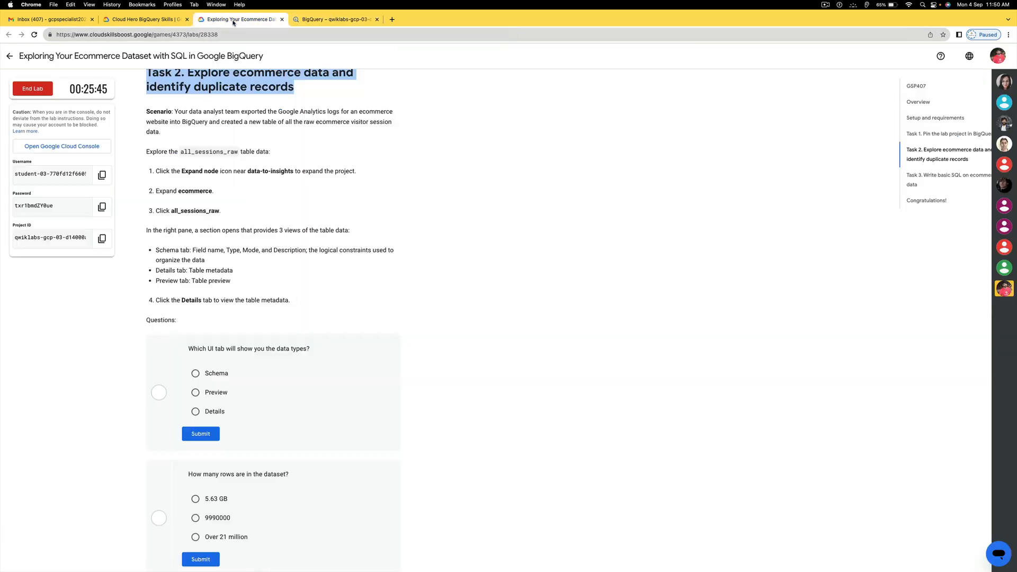
click(195, 374)
click(202, 434)
scroll(290, 382, down, 3)
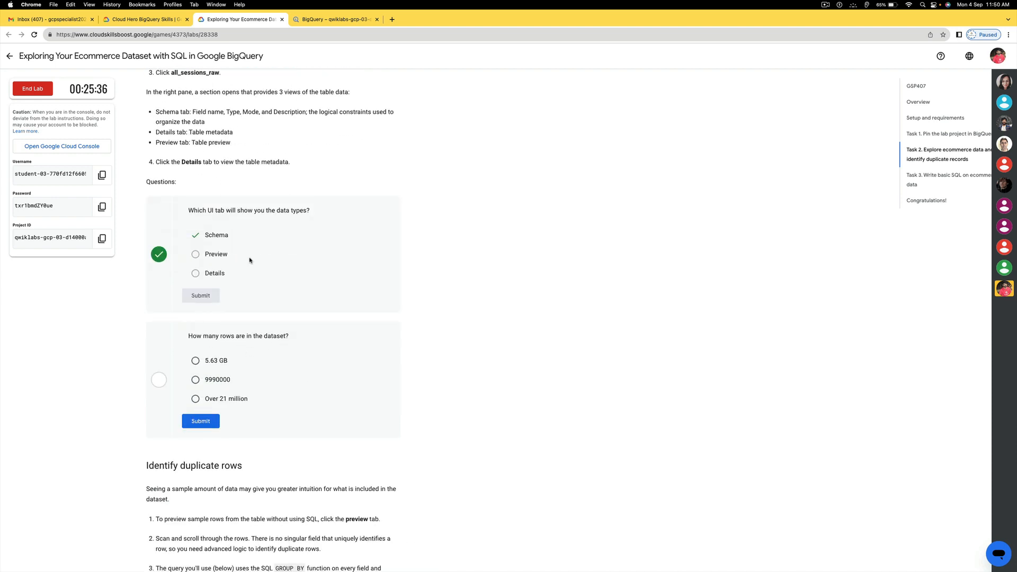
Step: Check the total row count in the all_sessions_raw preview and submit Over 21 million as the lab's row-count answer
click(333, 20)
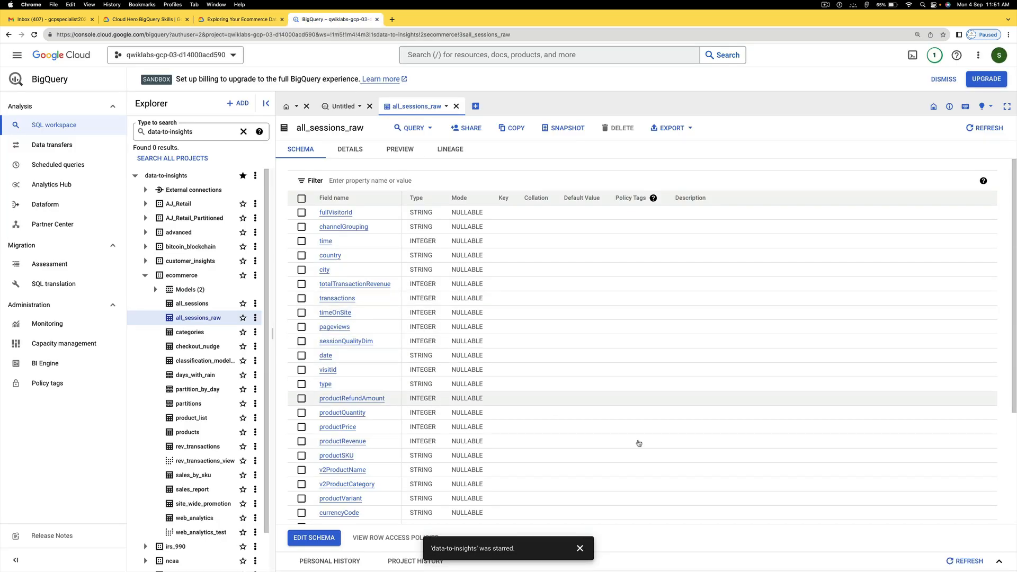
click(401, 150)
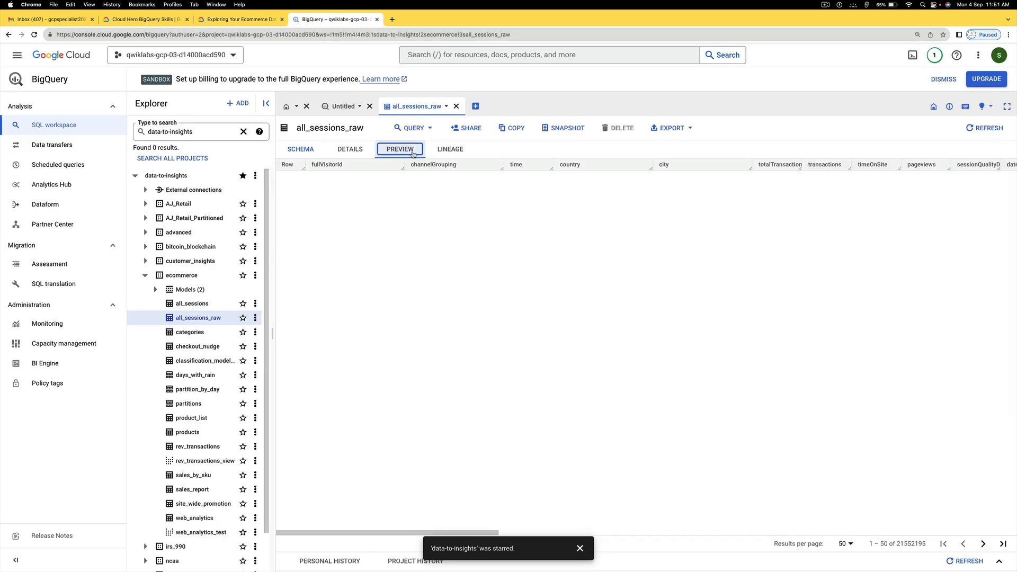
double_click(898, 544)
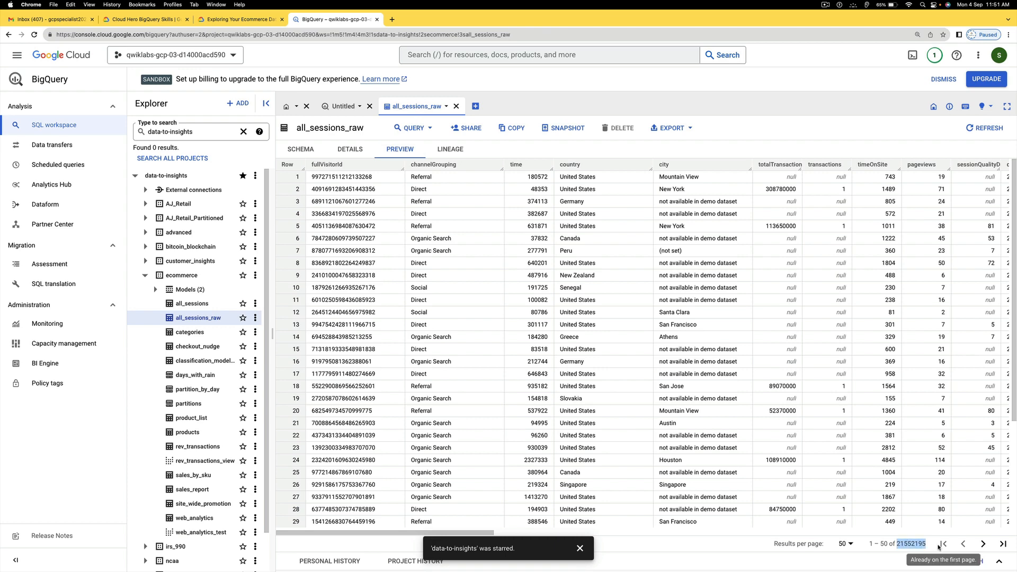
click(244, 23)
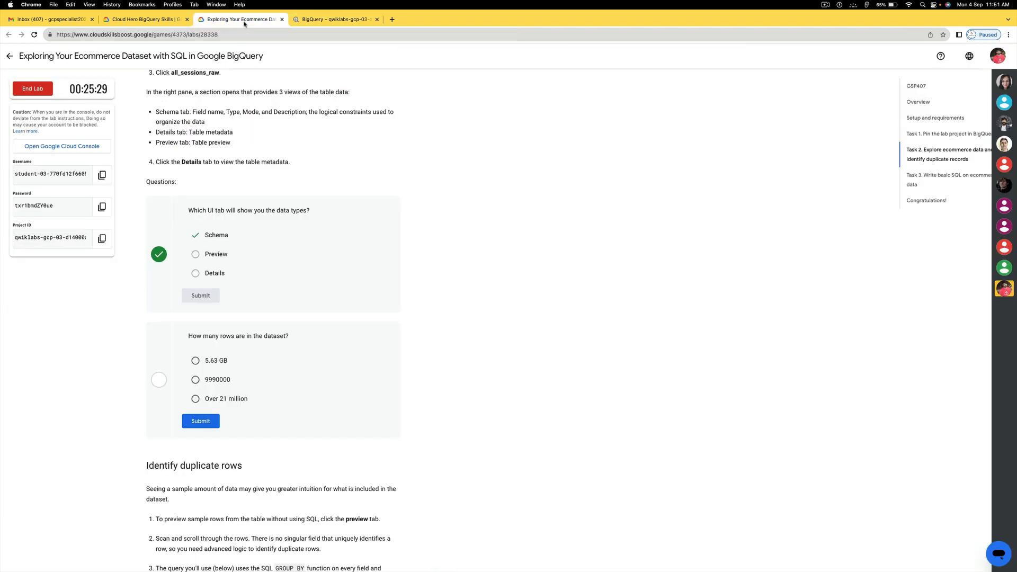
click(213, 400)
click(200, 421)
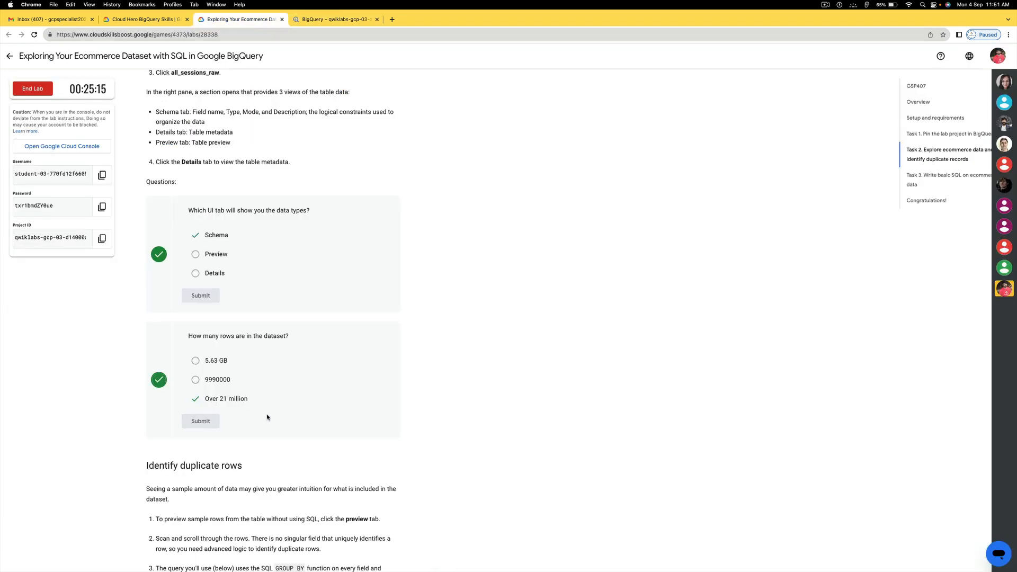
Step: Copy the duplicate-rows query from the lab and open a new query for all_sessions_raw in BigQuery
scroll(283, 404, down, 6)
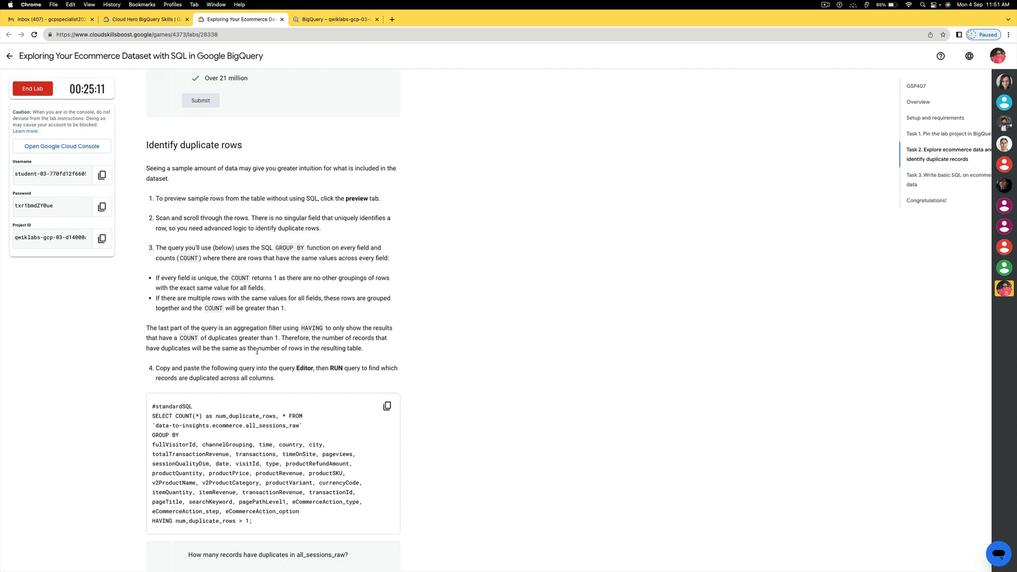
scroll(257, 351, down, 3)
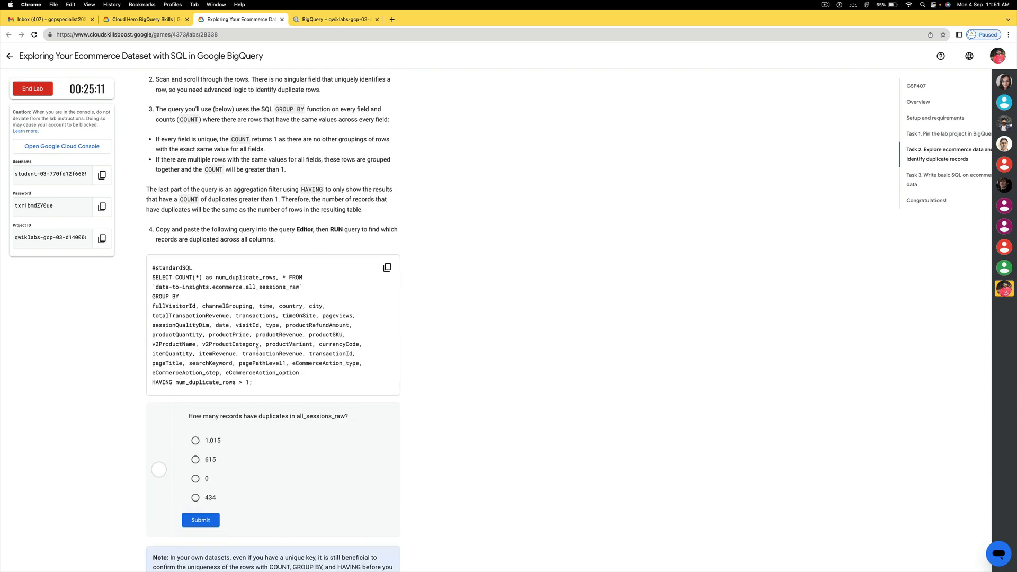
click(387, 268)
click(318, 20)
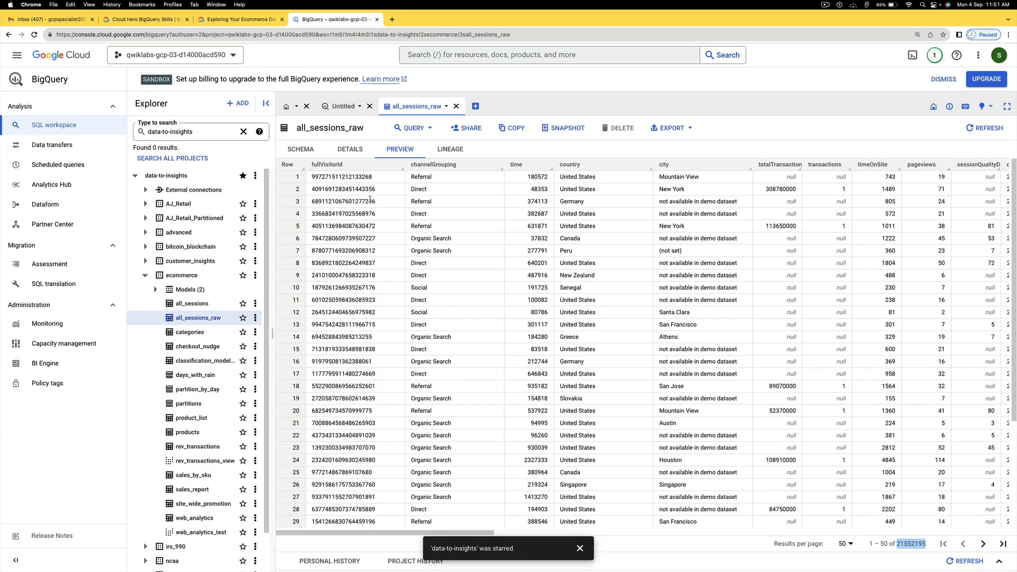
click(413, 128)
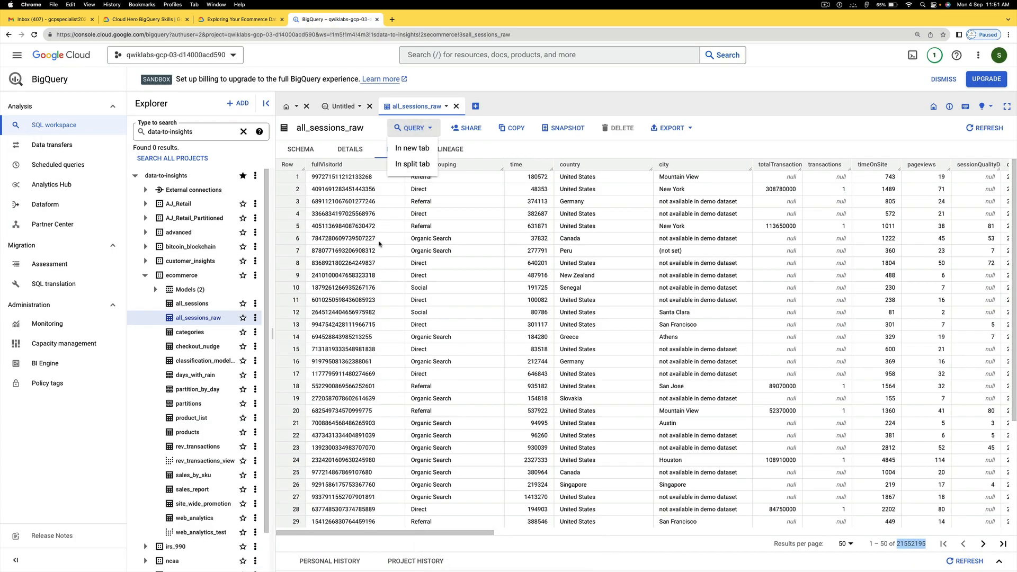
click(410, 149)
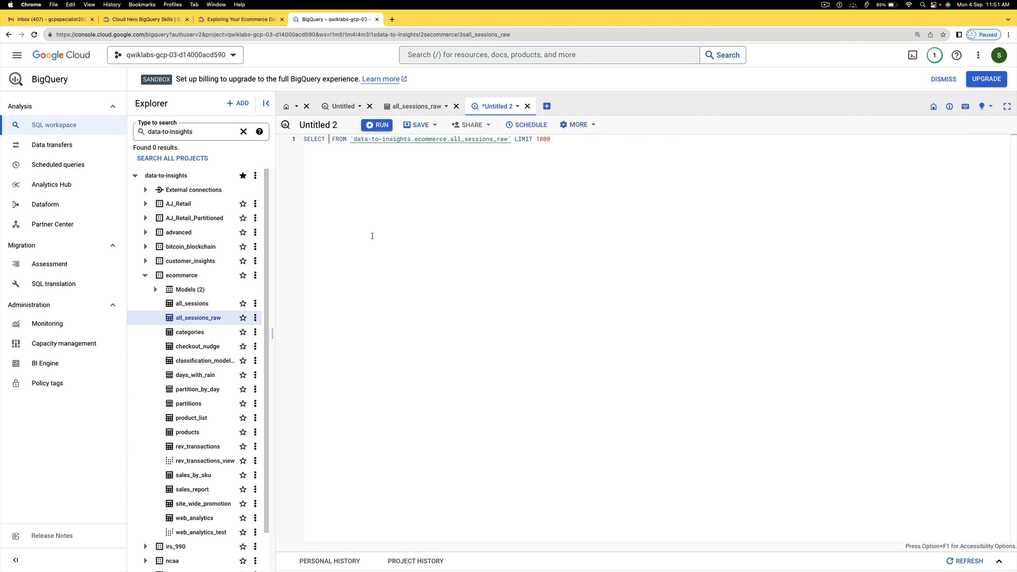
Step: Replace the default SELECT statement with the copied num_duplicate_rows query, run it and enlarge the results area
drag(553, 139, 295, 137)
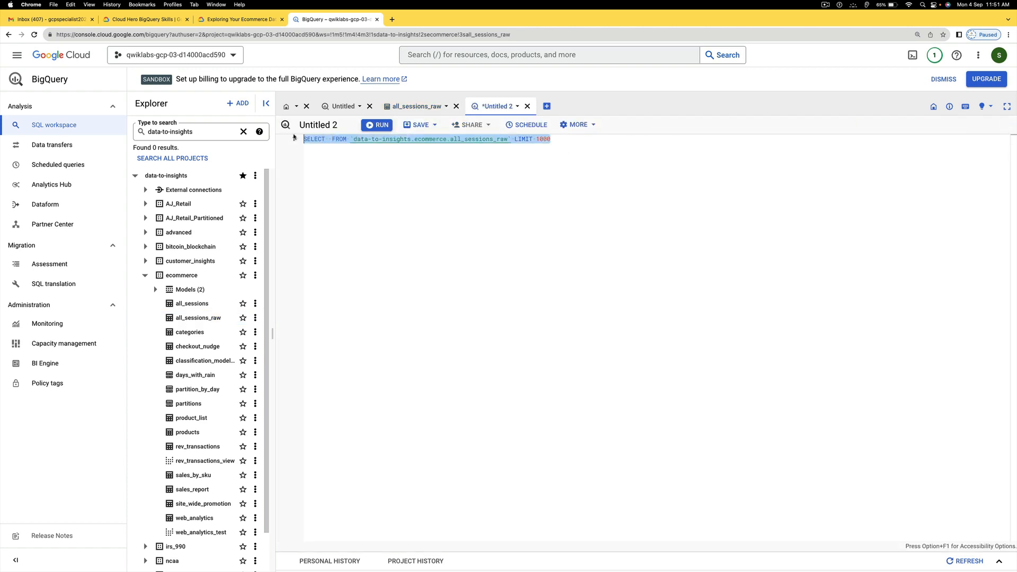
key(super+v)
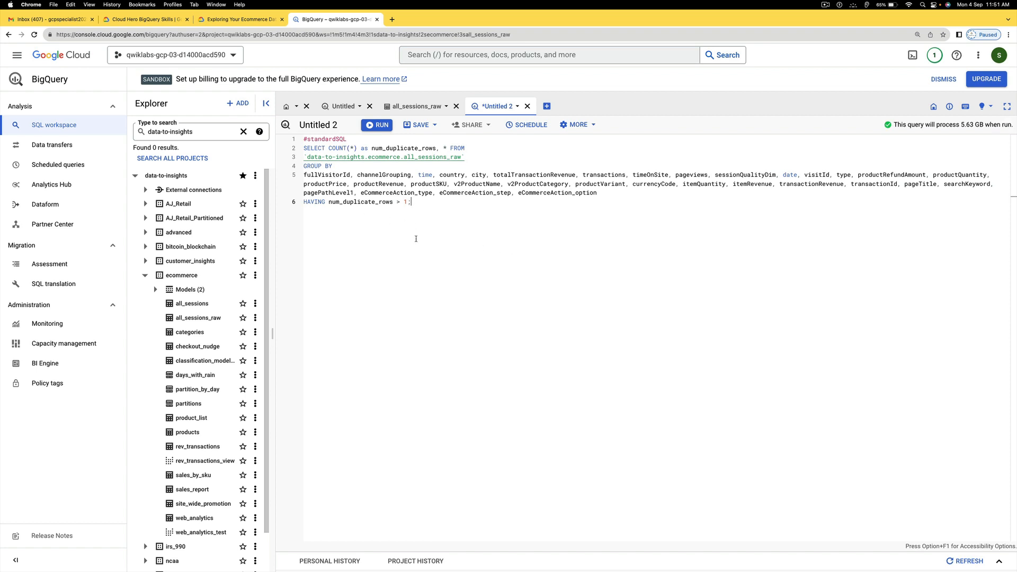
key(super+Return)
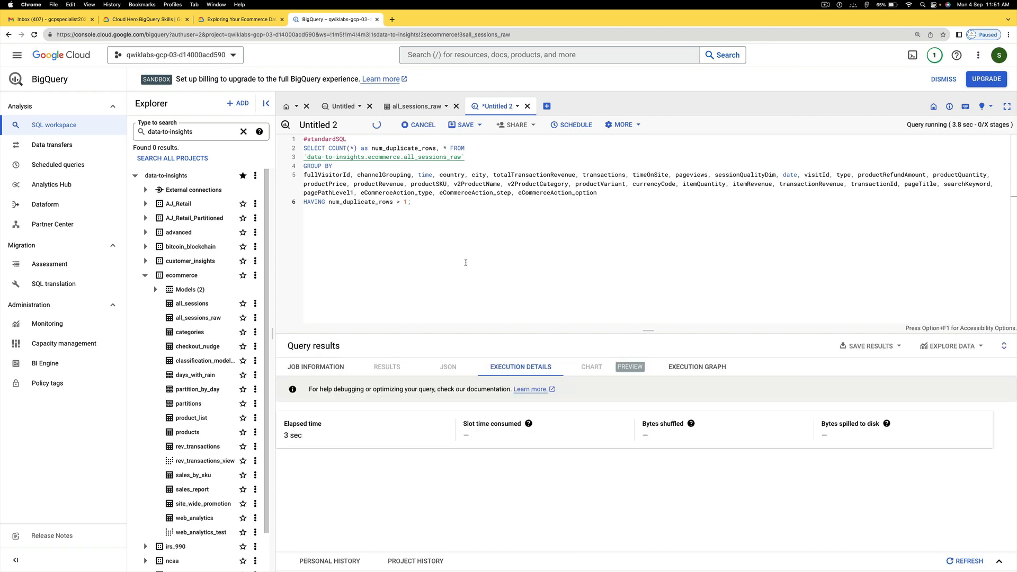
drag(639, 330, 627, 227)
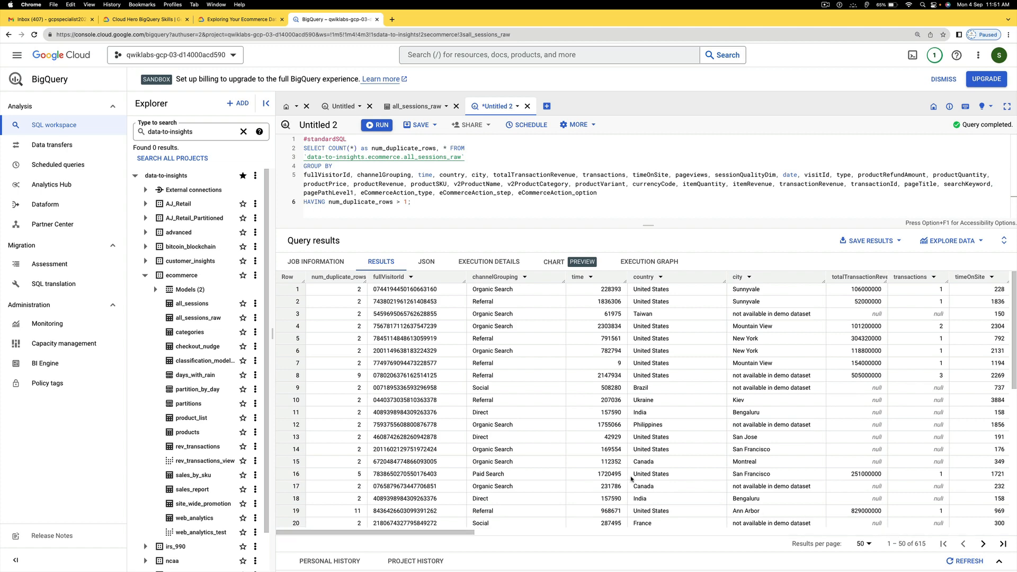
Step: Check the duplicate query's result count in BigQuery and submit 615 as the lab's answer for duplicated records in all_sessions_raw
click(249, 19)
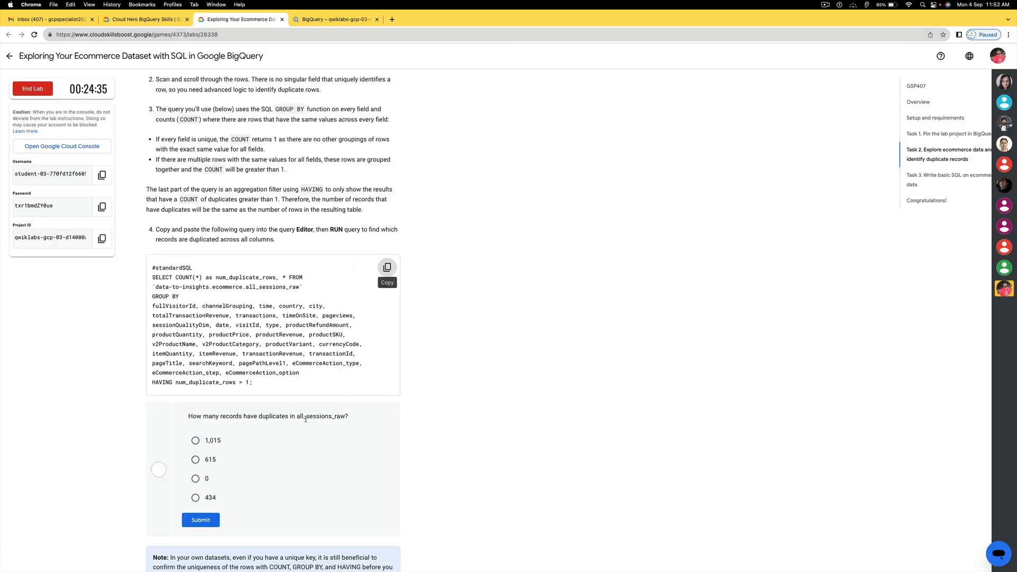
click(338, 19)
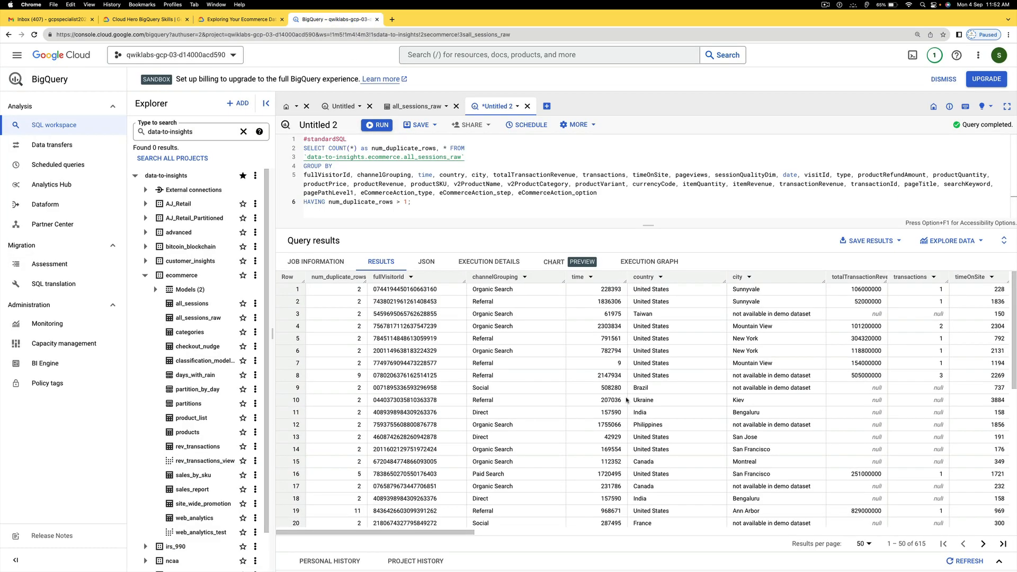
mouse_move(465, 537)
mouse_down()
mouse_move(864, 540)
mouse_move(448, 546)
mouse_up()
click(259, 20)
click(195, 459)
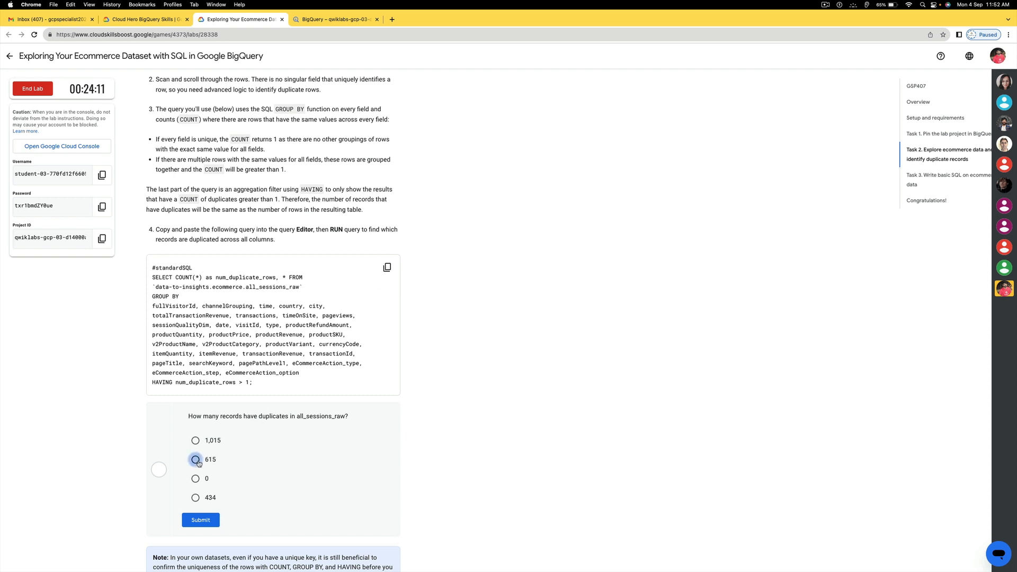
scroll(282, 450, down, 3)
click(200, 365)
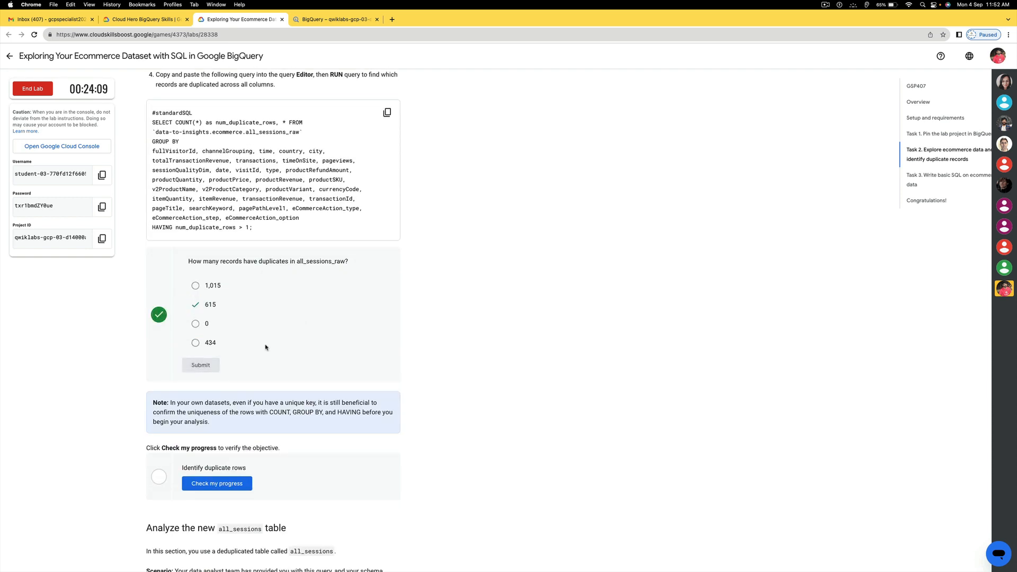
Step: Have the lab check progress on the Identify duplicate rows objective
scroll(278, 350, down, 2)
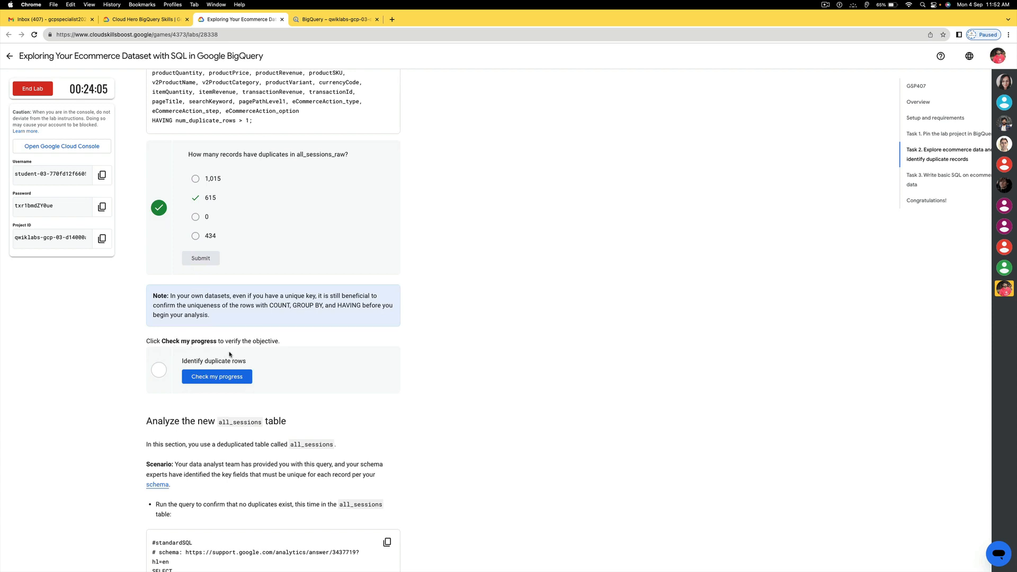
click(216, 377)
scroll(301, 367, down, 3)
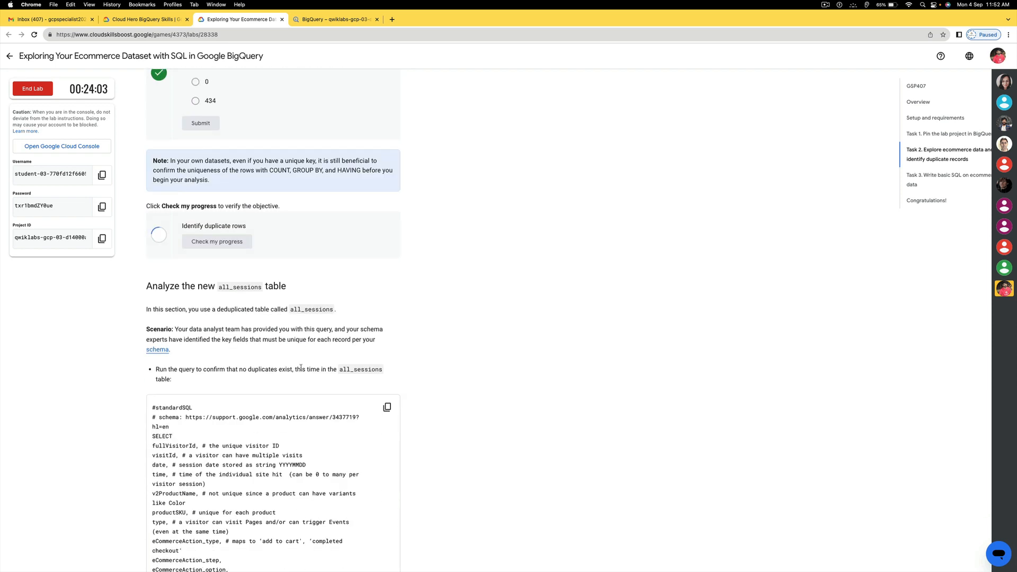
Step: Copy the lab's all_sessions duplicate-check query with row_count > 1 into a new BigQuery query and run it
scroll(299, 370, down, 1)
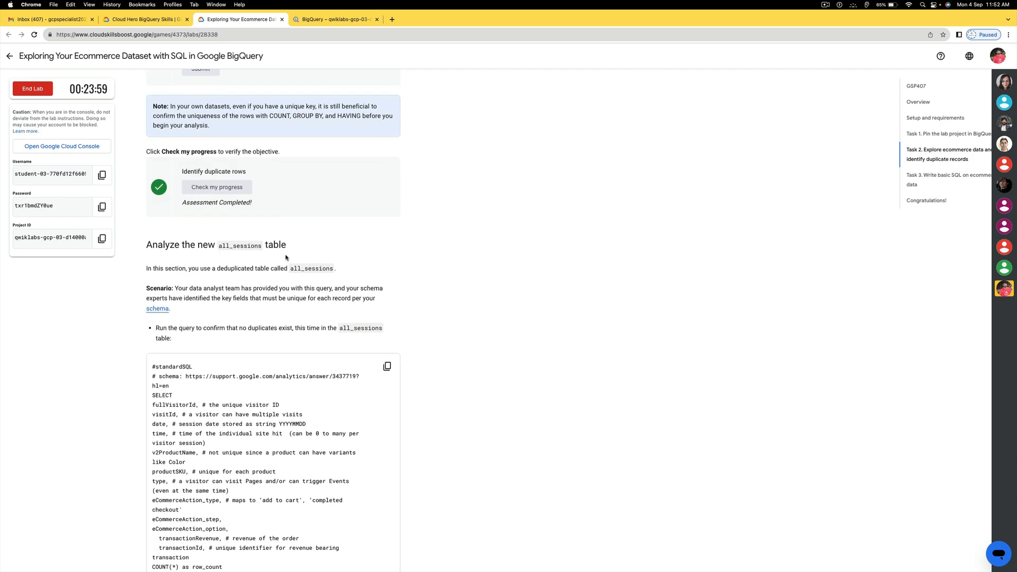
scroll(328, 270, down, 3)
click(388, 234)
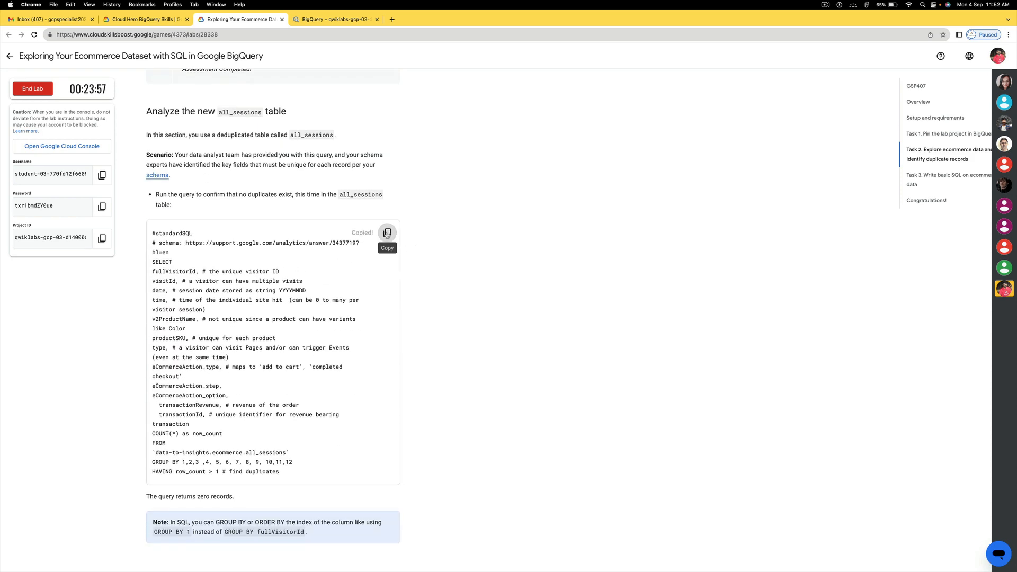
click(318, 23)
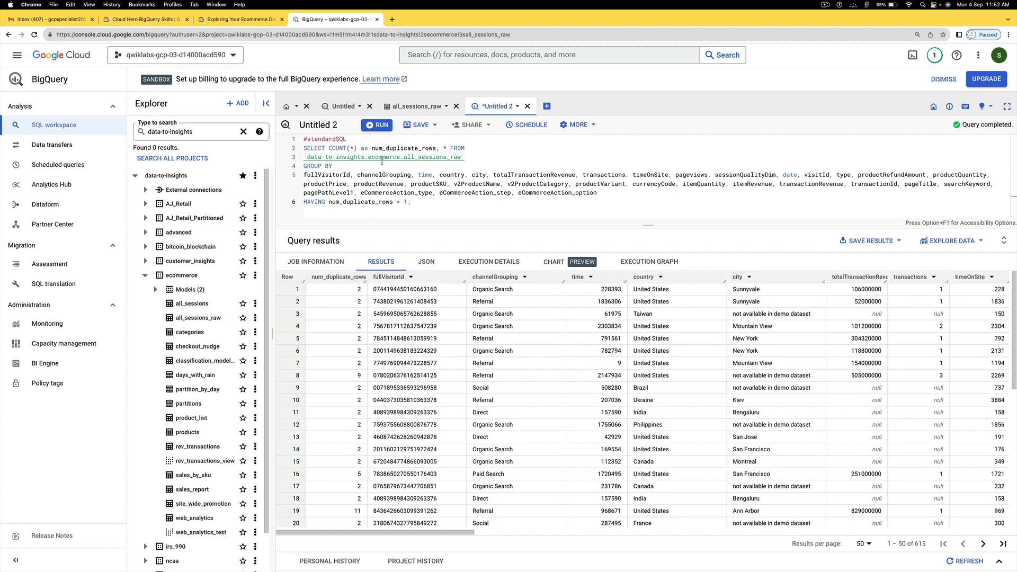
click(547, 106)
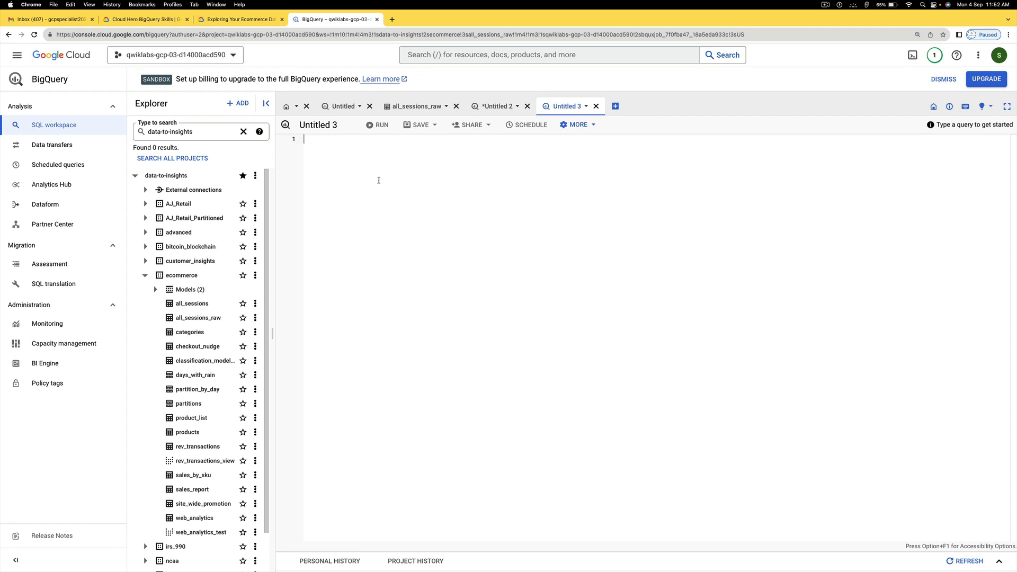
key(super+v)
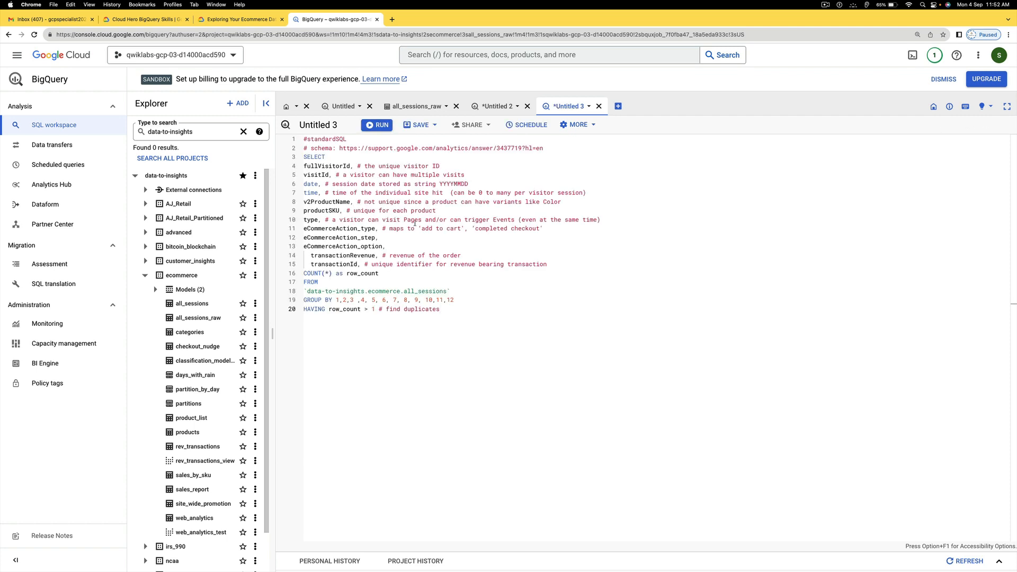
key(super+Return)
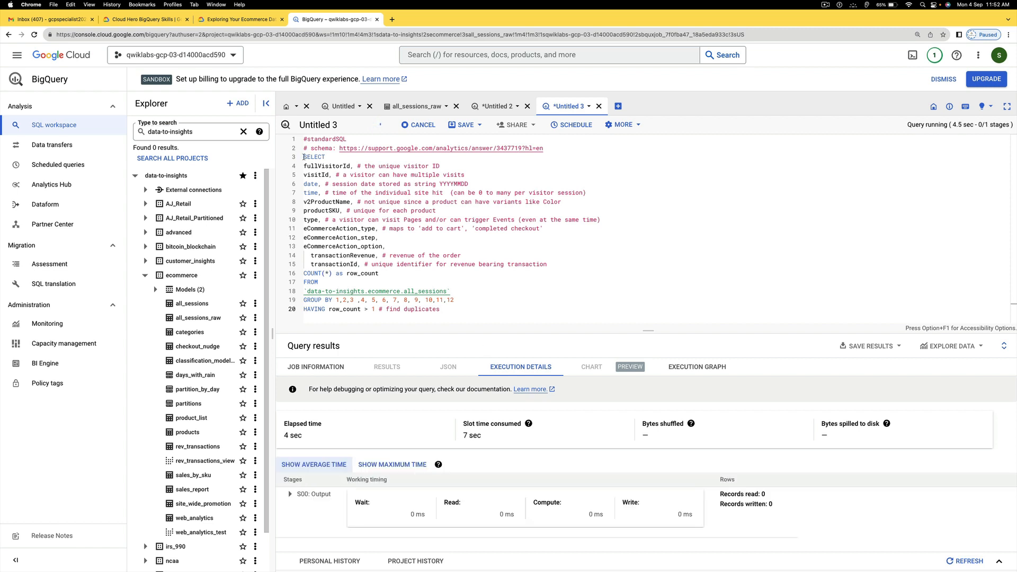
drag(303, 157, 481, 308)
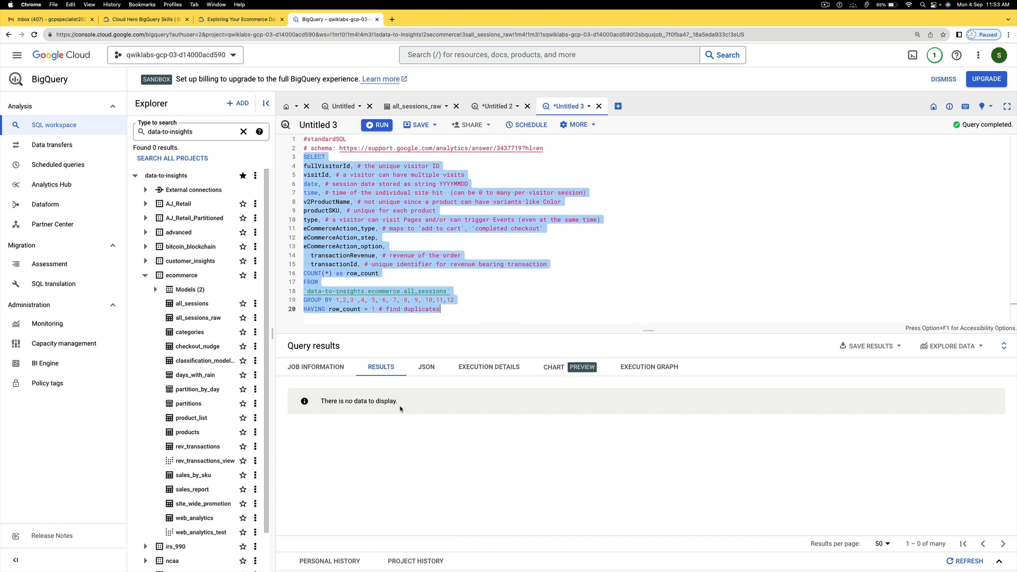
click(407, 318)
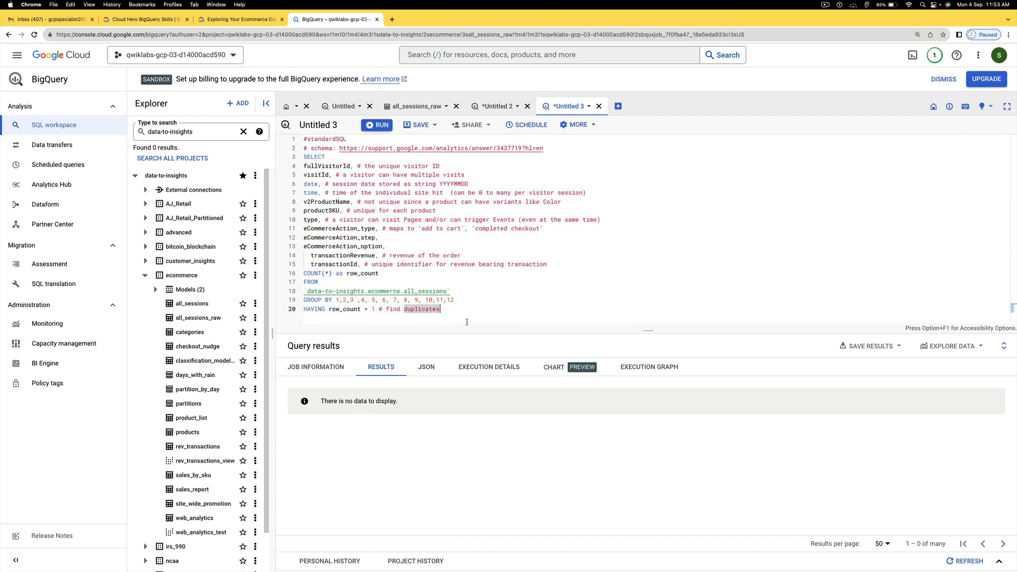
Step: Return to the lab and review the all_sessions section, its expected query result and the start of Task 3
click(247, 24)
scroll(305, 359, down, 5)
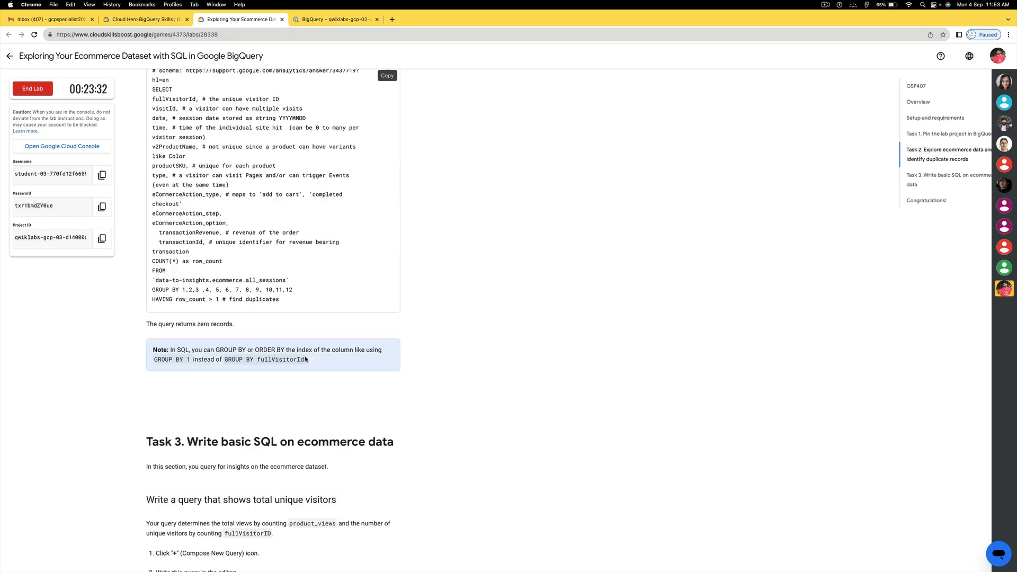
scroll(305, 359, down, 2)
scroll(305, 358, up, 2)
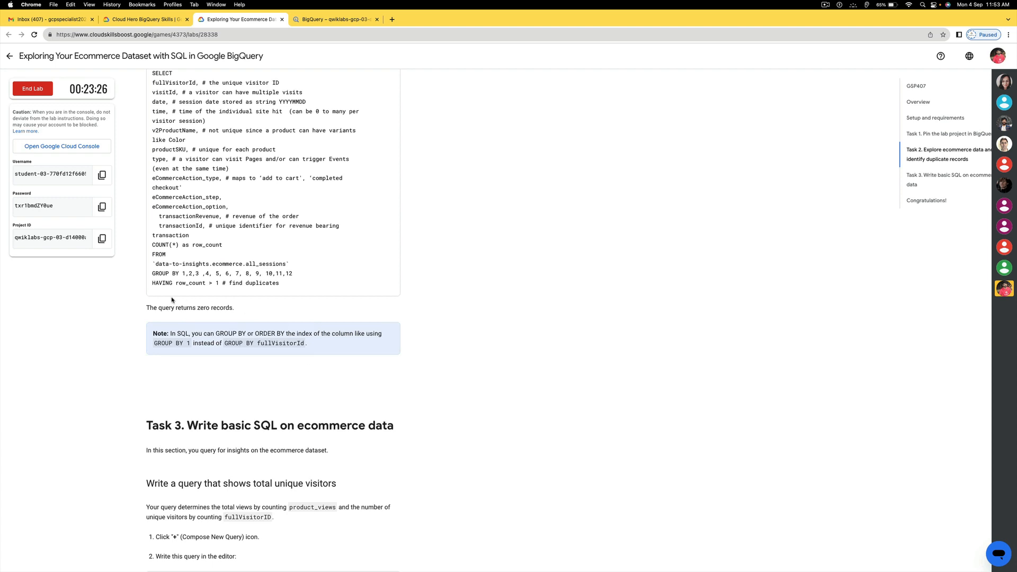
drag(234, 310, 146, 311)
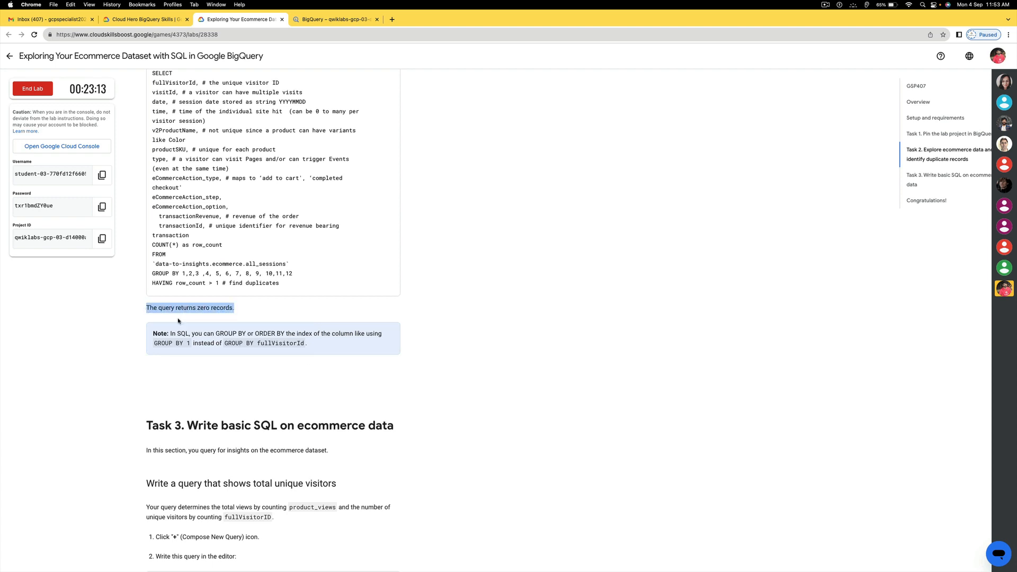
scroll(135, 339, up, 10)
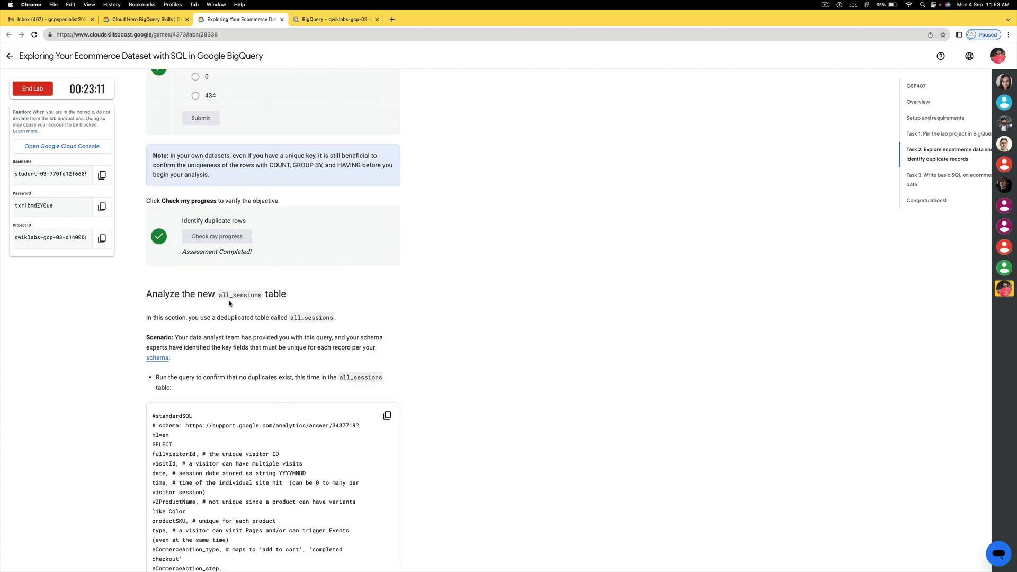
scroll(236, 312, down, 3)
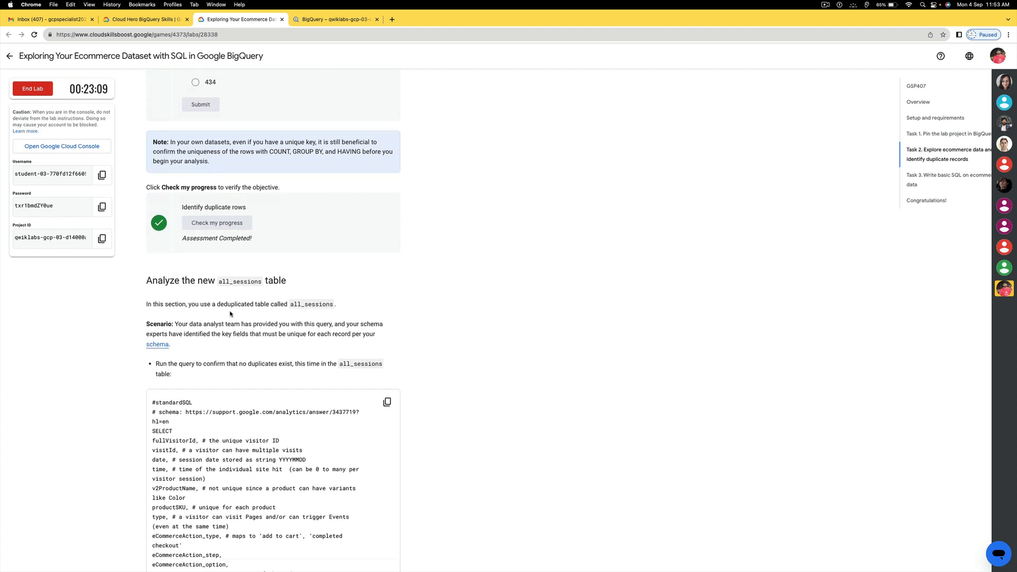
scroll(275, 299, down, 5)
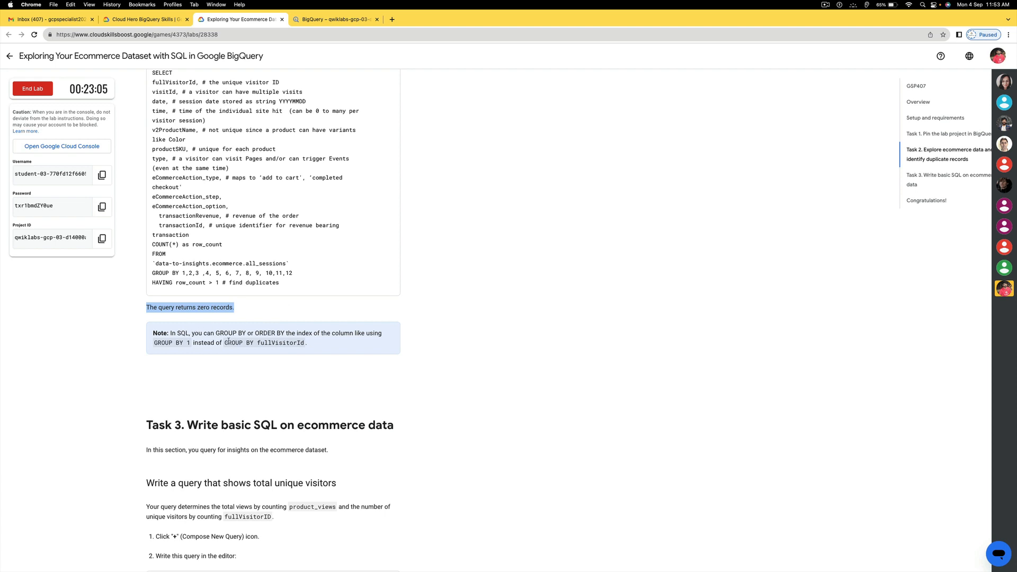
scroll(226, 318, down, 3)
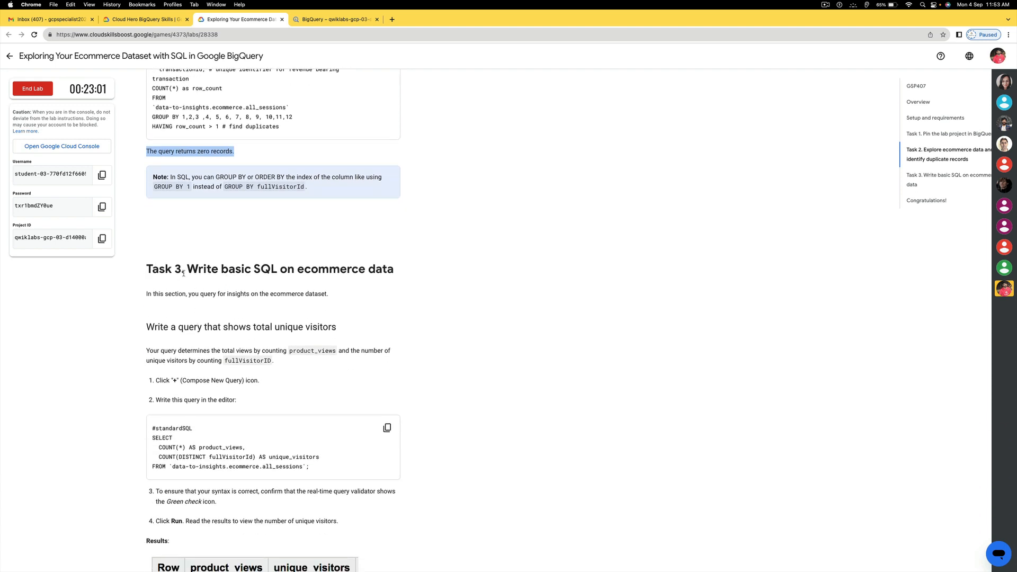
drag(188, 272, 404, 276)
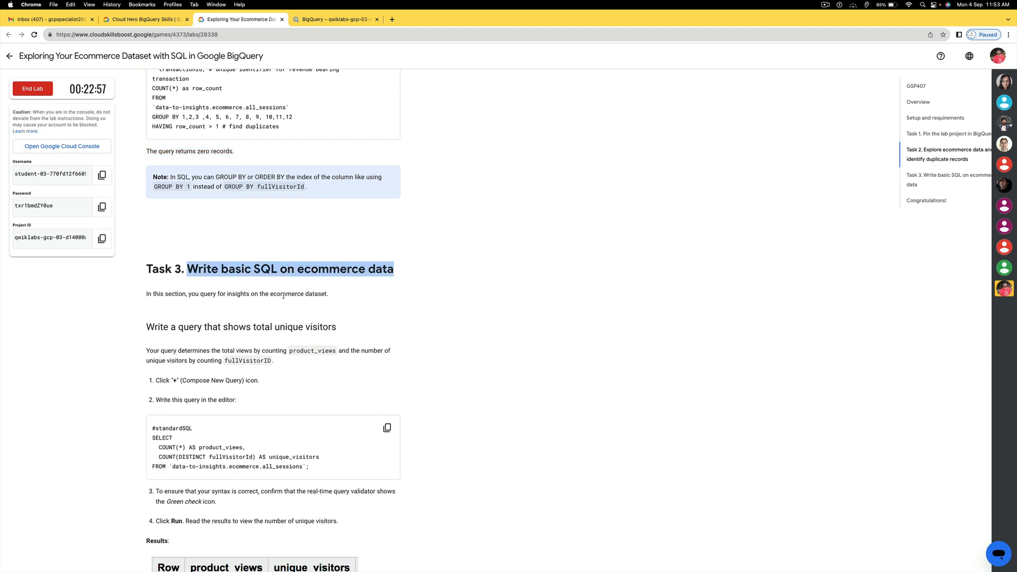
Step: Copy the product_views and unique_visitors query from Task 3 of the lab into a new BigQuery query
scroll(260, 301, down, 1)
click(387, 363)
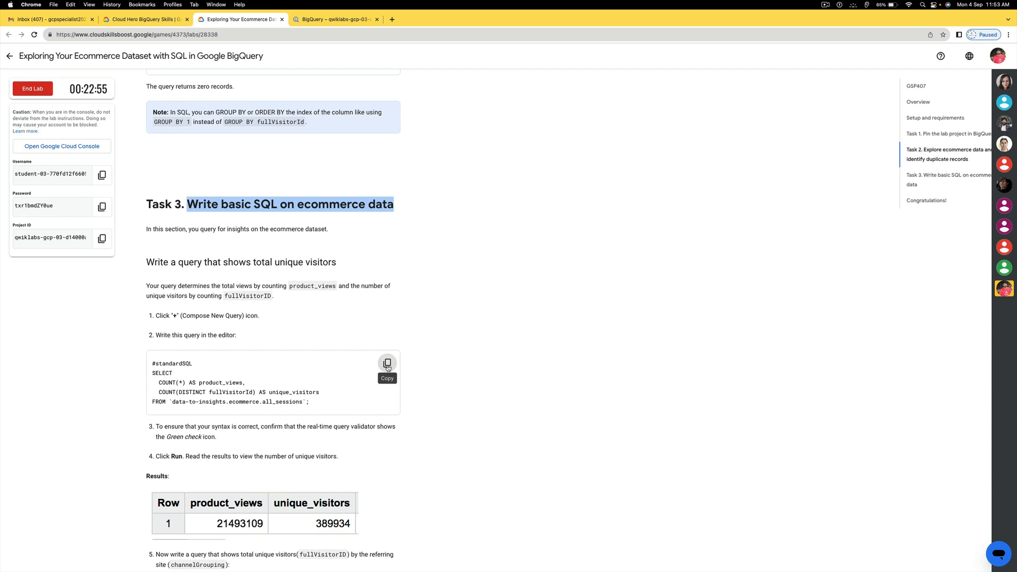
click(321, 20)
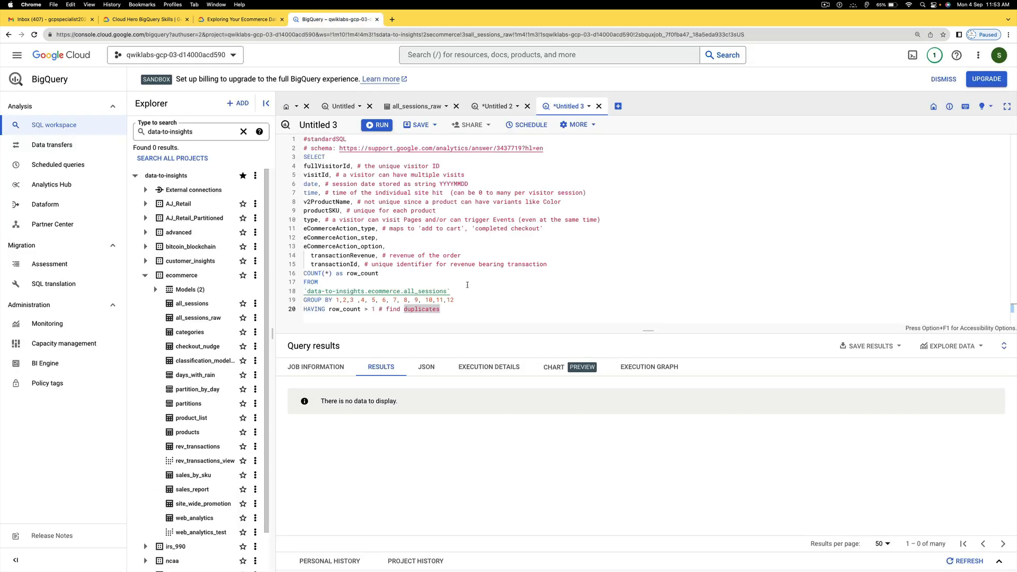
click(618, 106)
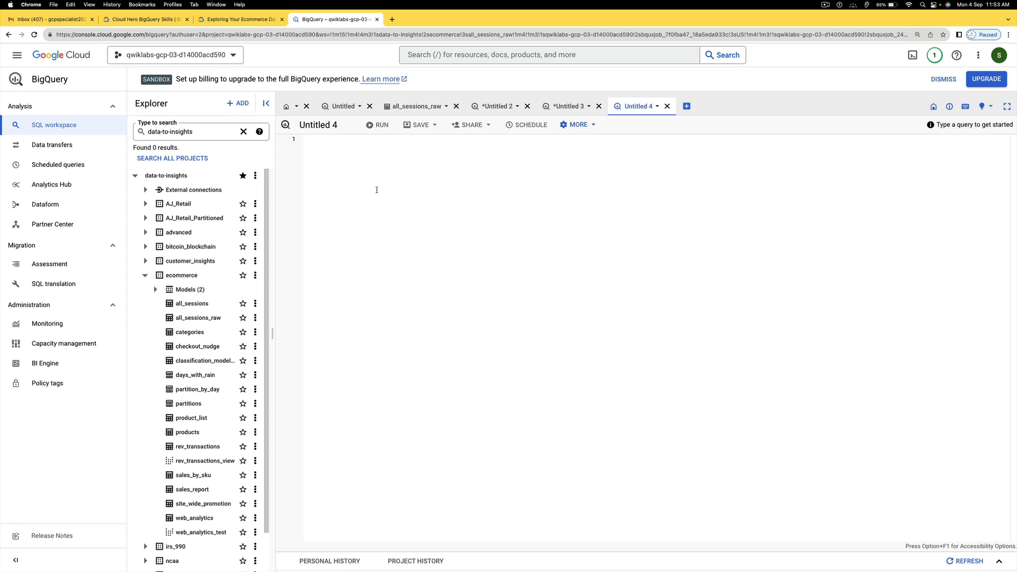
key(super+v)
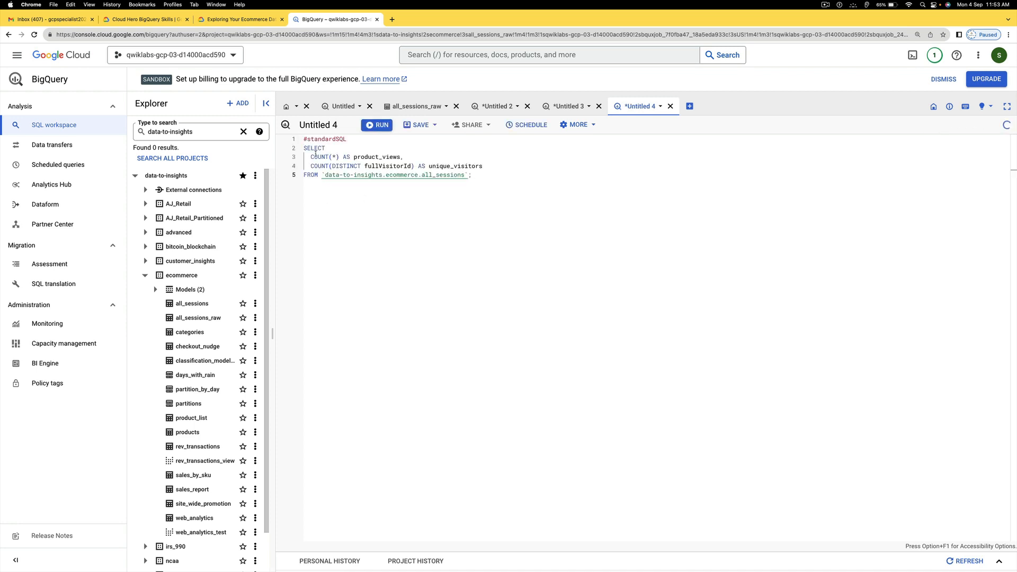
Step: Review and run the product_views and unique_visitors query, inspect both result values and enlarge the results area
drag(340, 158, 303, 157)
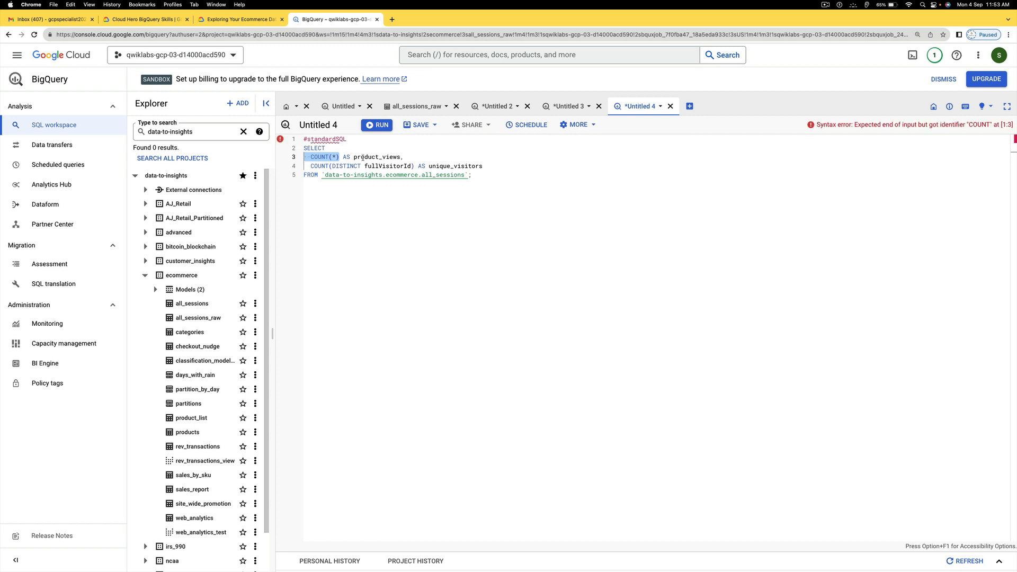
click(403, 205)
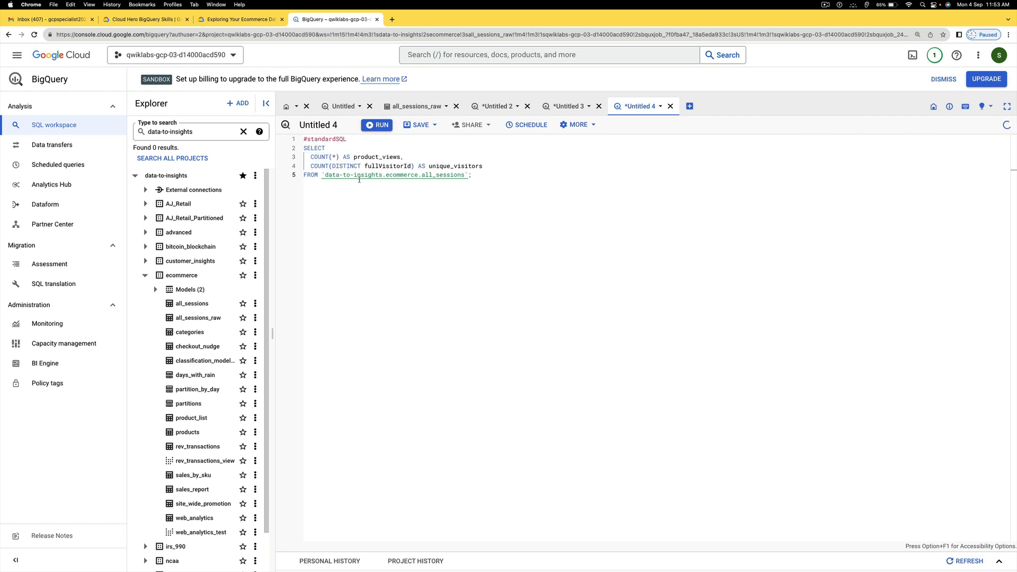
drag(401, 157, 355, 157)
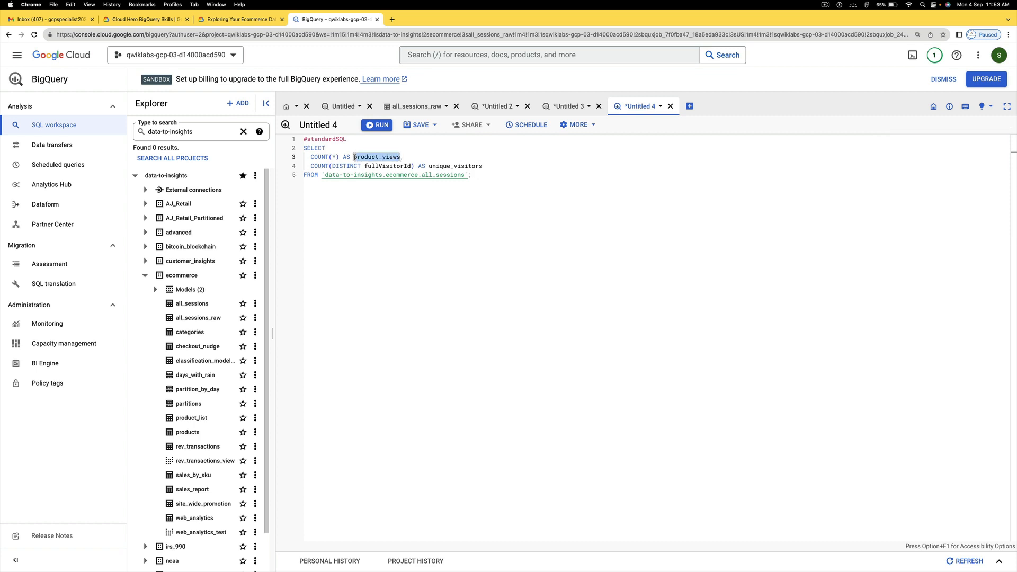
click(407, 256)
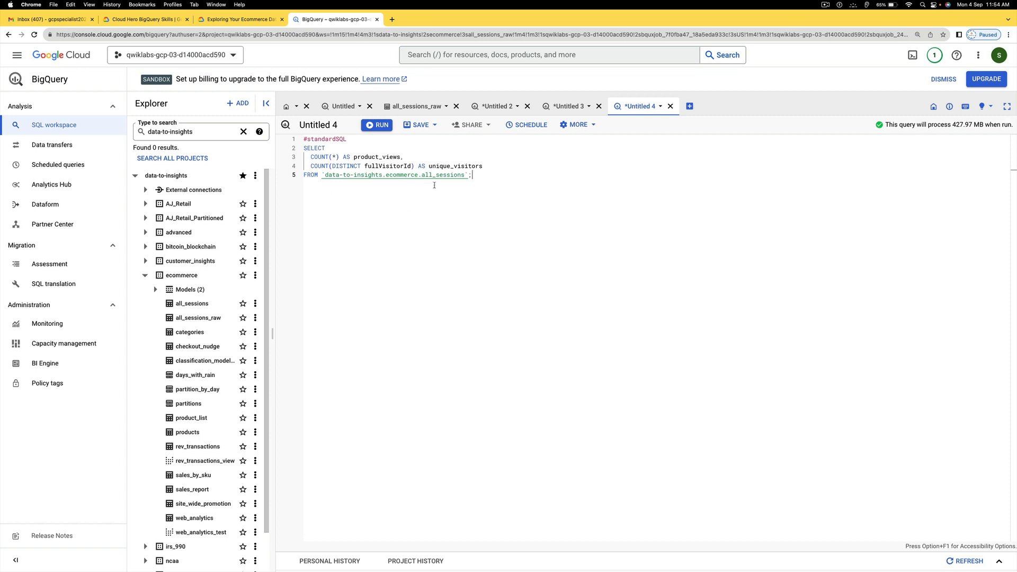
click(385, 128)
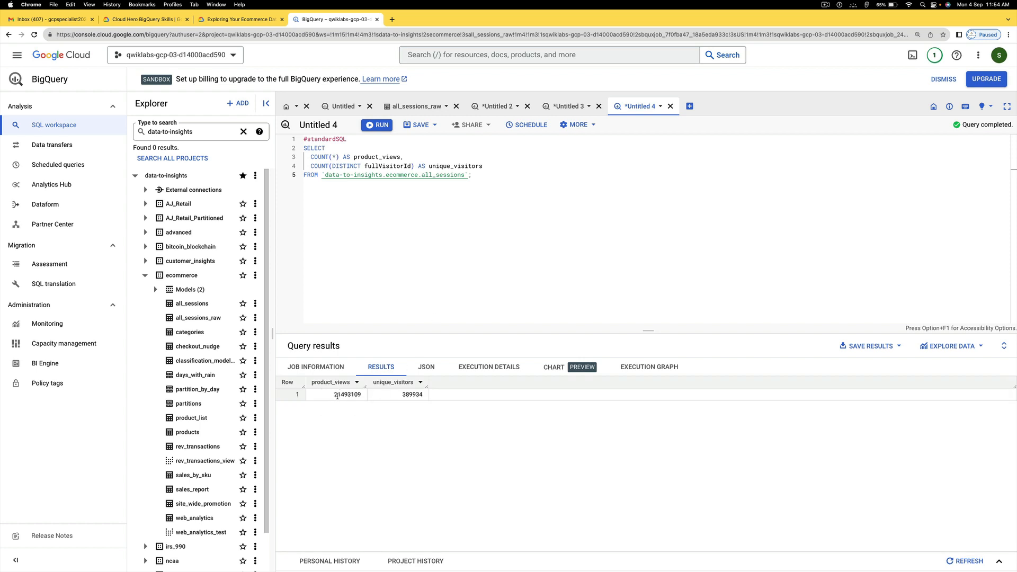
drag(336, 395, 370, 395)
click(402, 394)
click(392, 257)
drag(452, 330, 452, 246)
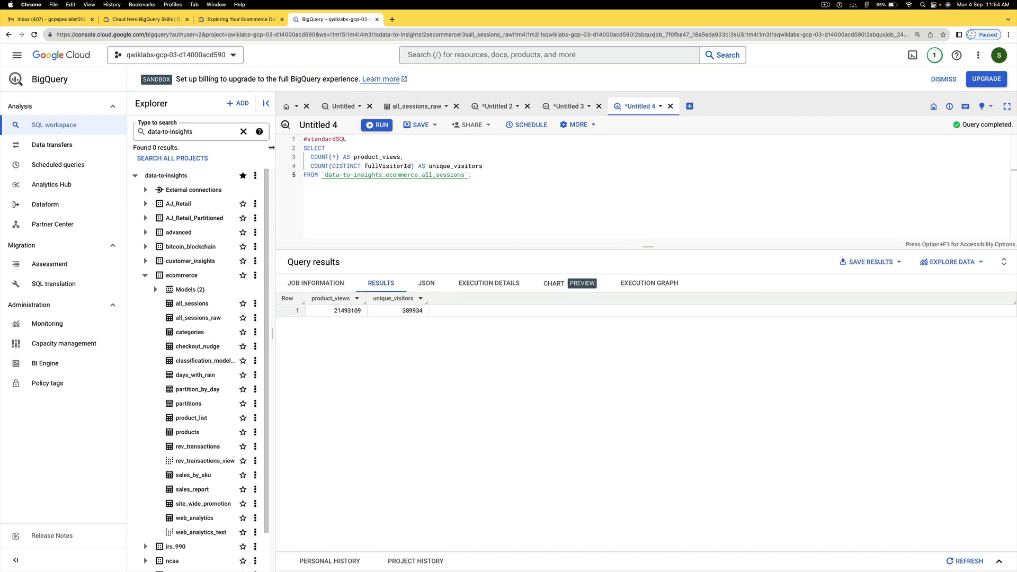
Step: Copy the lab's query for unique visitors by channelGrouping into a new BigQuery query
click(245, 22)
scroll(318, 286, down, 6)
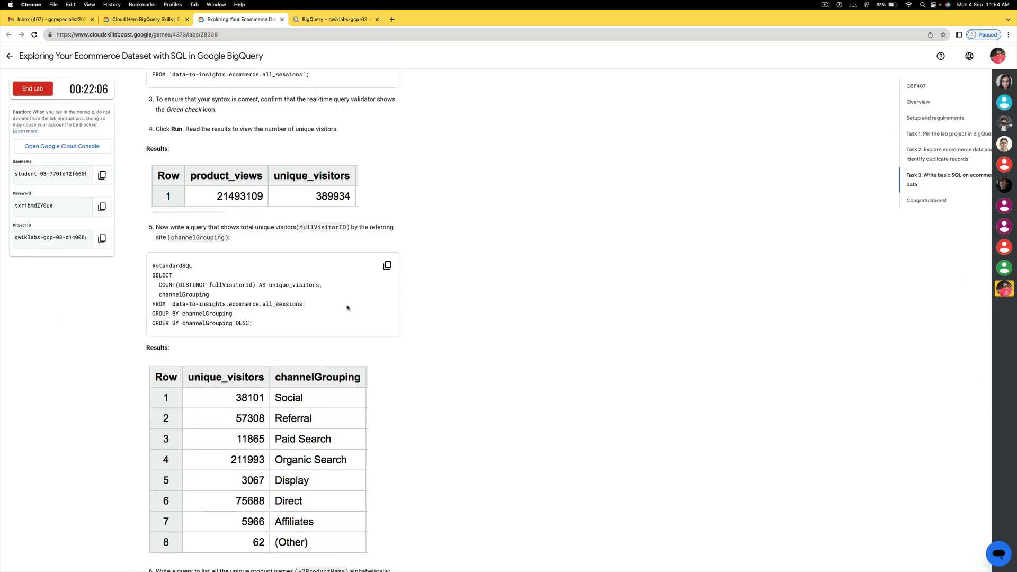
click(386, 264)
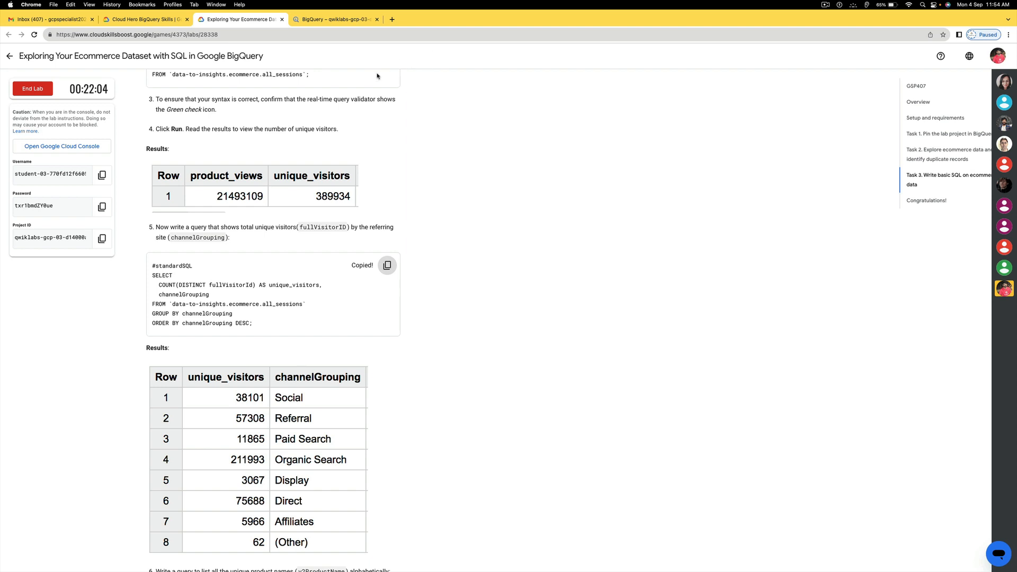
click(334, 19)
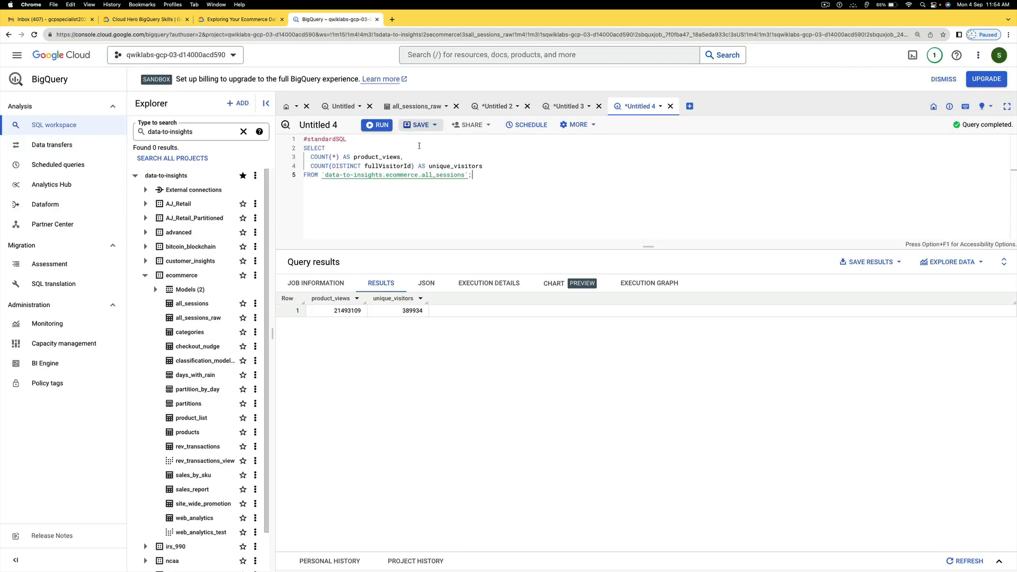
click(689, 106)
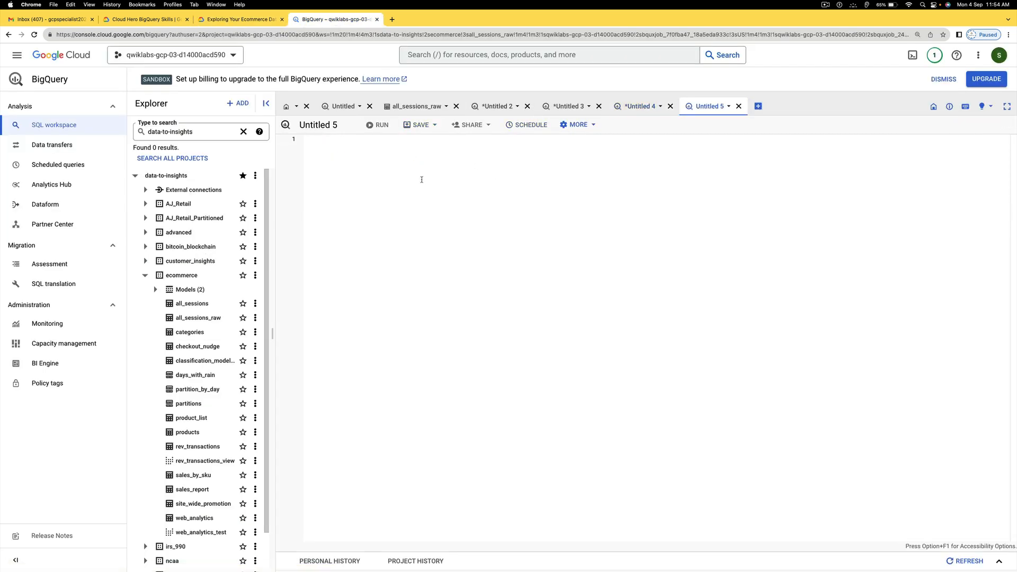
key(super+v)
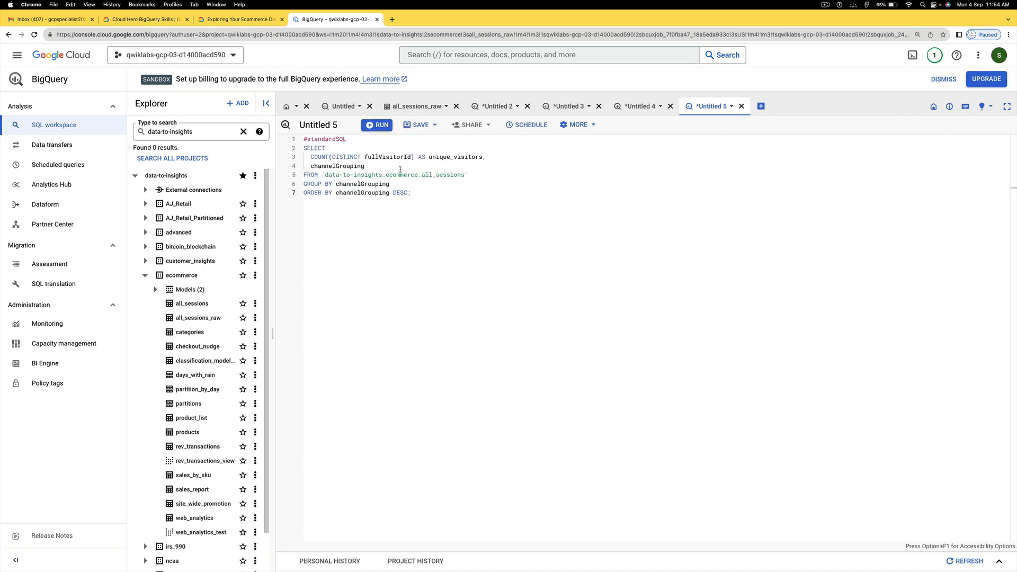
Step: Run the unique_visitors by channelGrouping query and review its SQL against the results
click(384, 127)
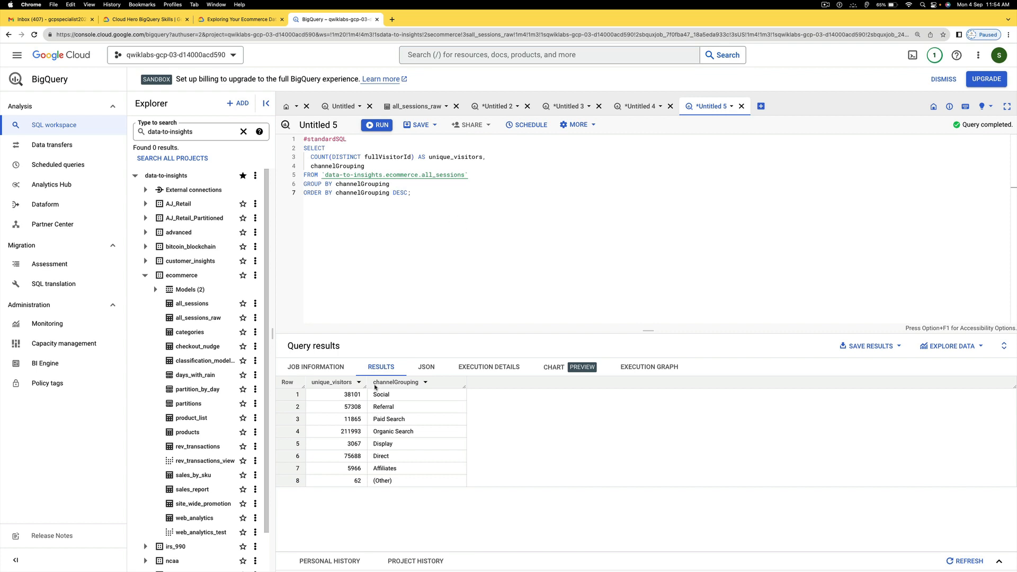
drag(422, 207, 304, 147)
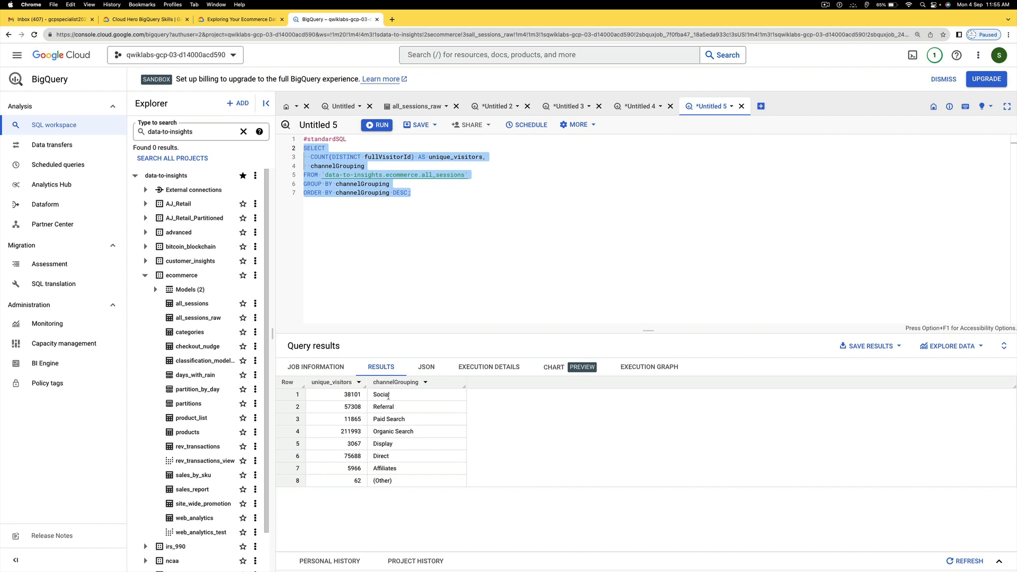
click(411, 283)
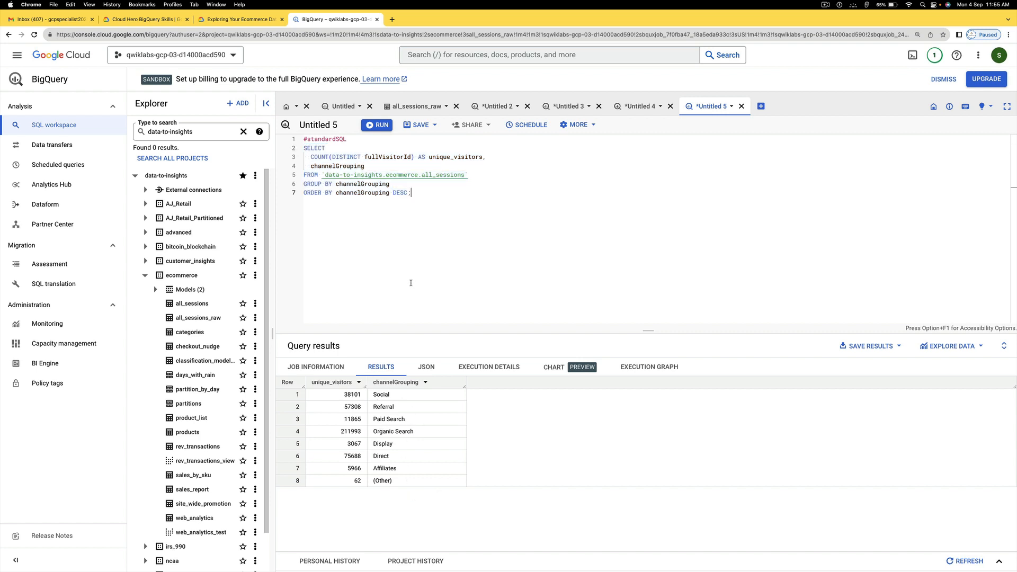
Step: Copy the lab's query listing unique v2ProductName values alphabetically into a new BigQuery query
click(246, 20)
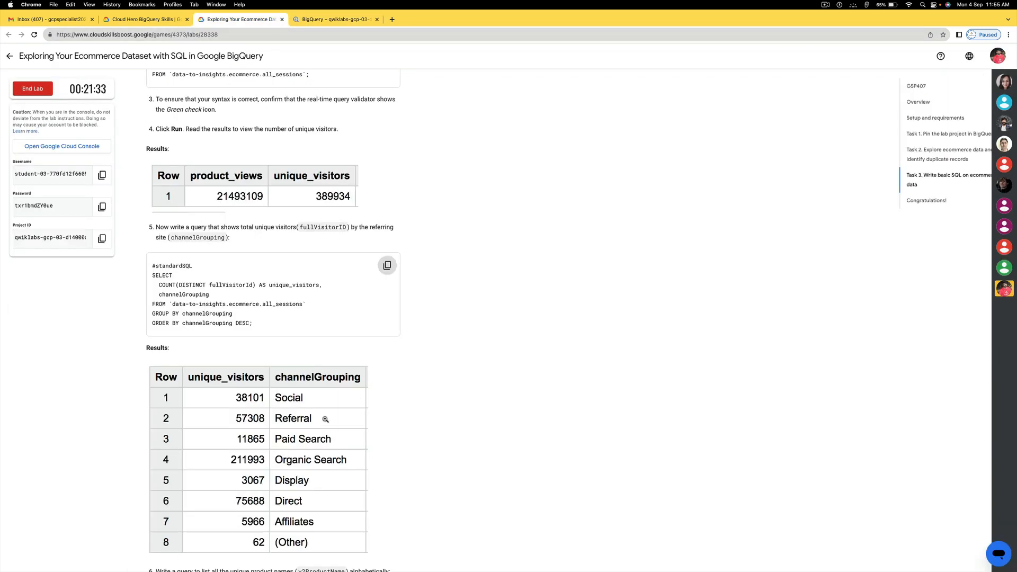
scroll(320, 408, down, 5)
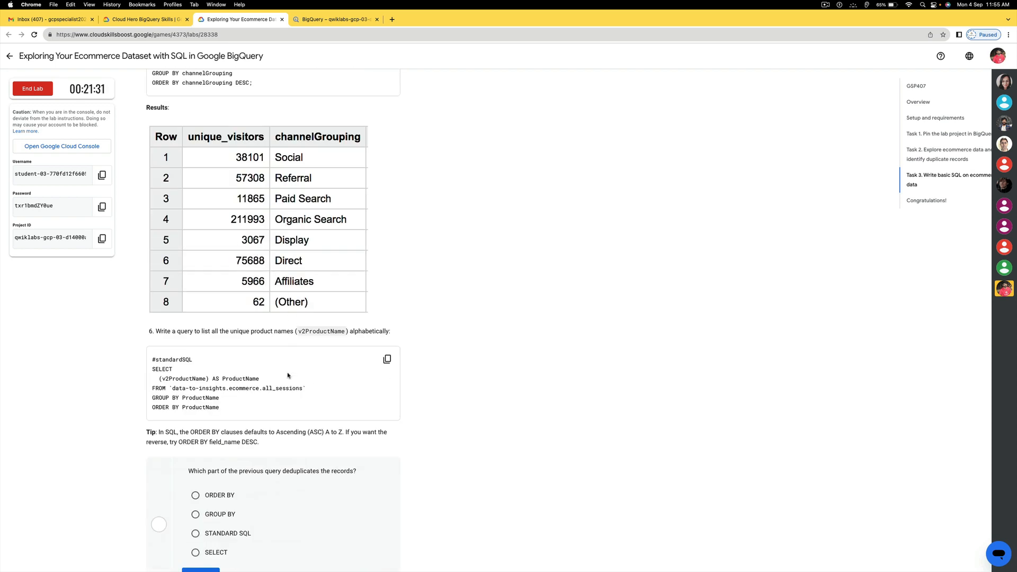
scroll(289, 376, down, 2)
click(387, 312)
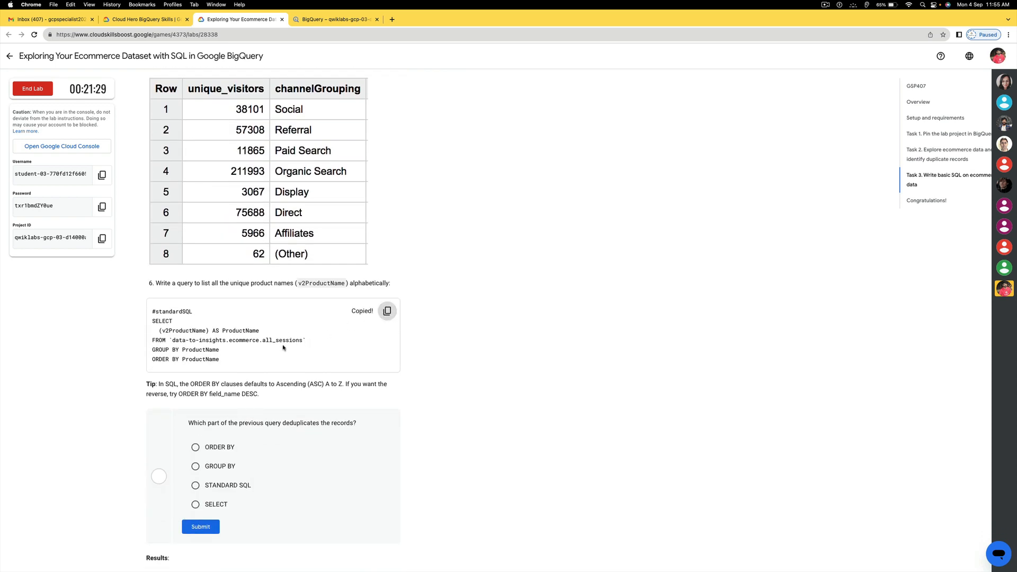
click(350, 19)
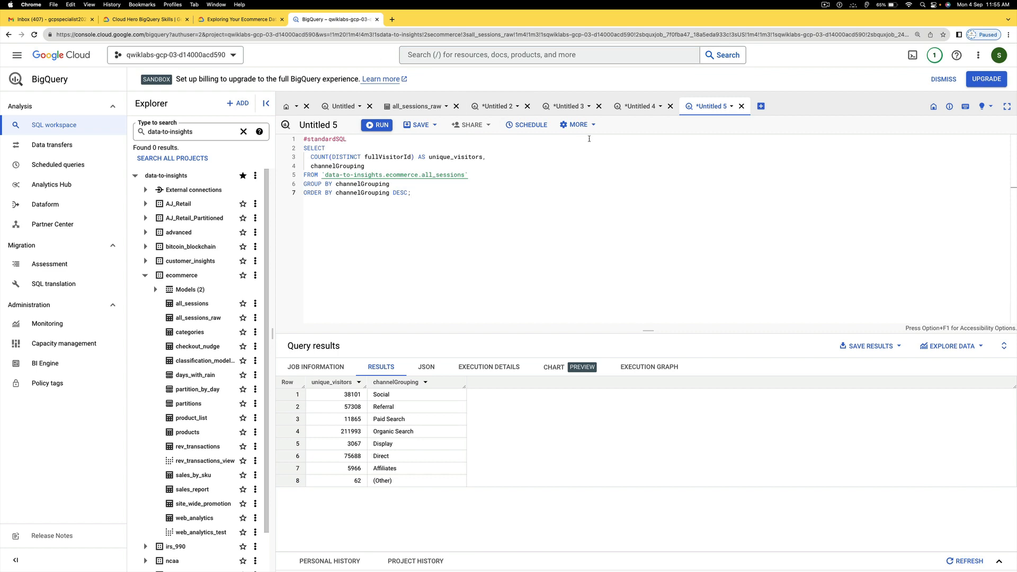
click(761, 106)
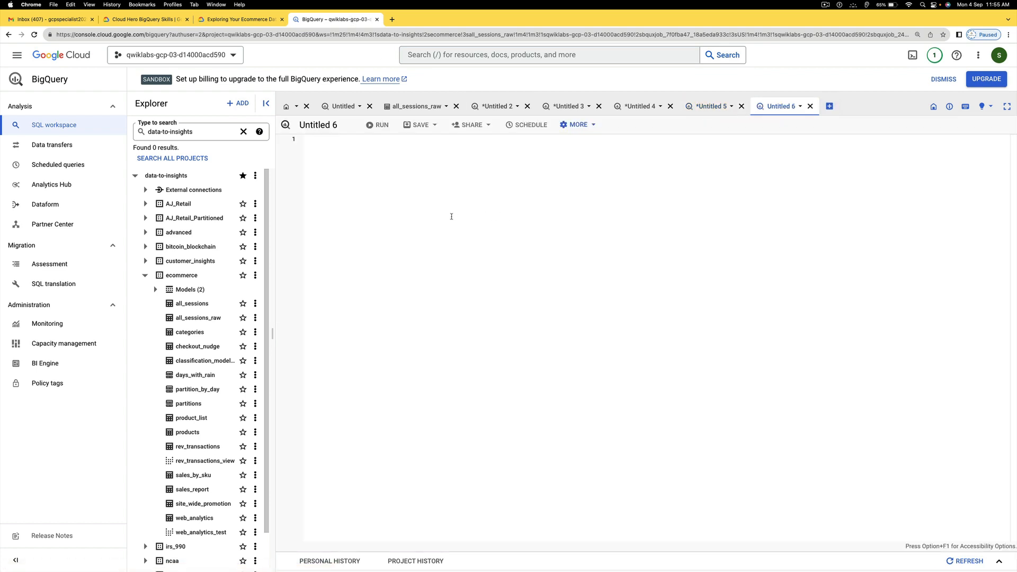
key(super+v)
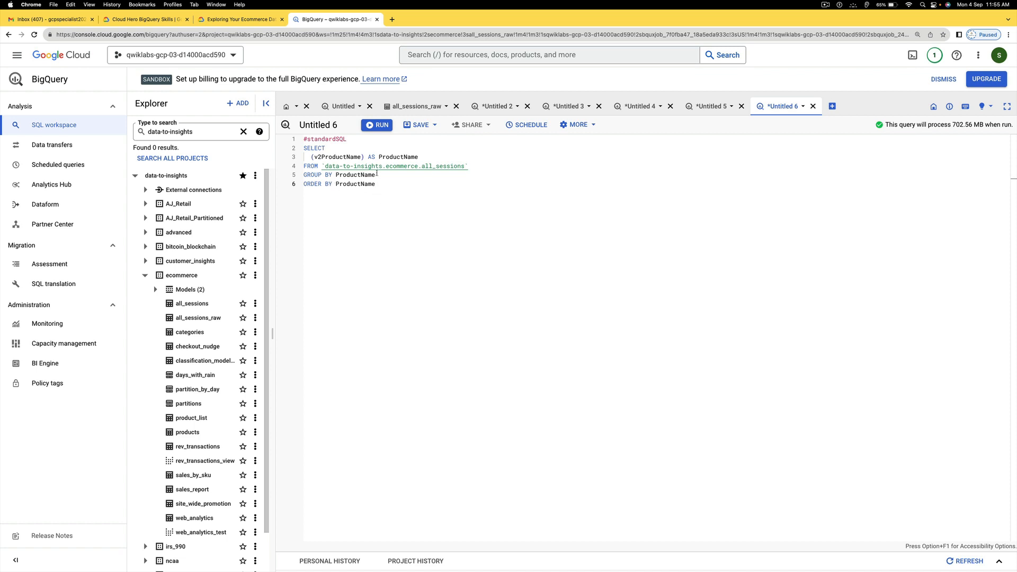
Step: Run the ProductName query and look through the first page of product names in the results
key(super+Return)
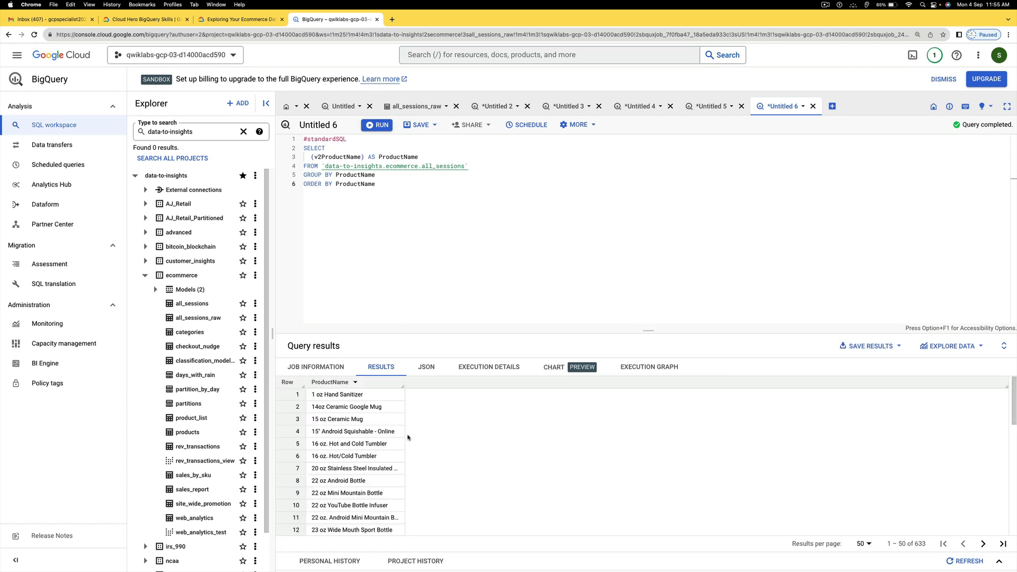
scroll(370, 443, down, 10)
scroll(371, 443, down, 3)
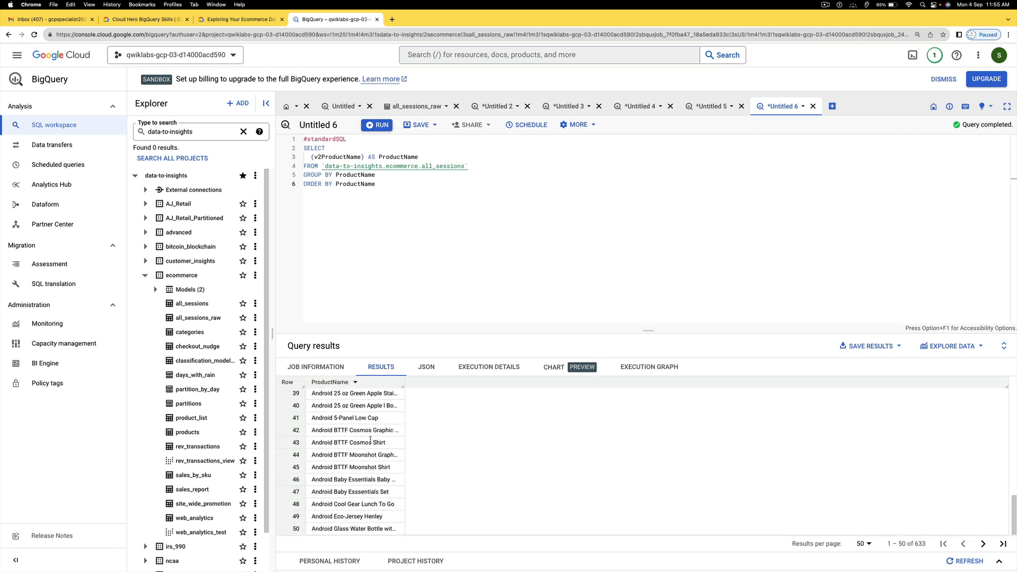
scroll(370, 440, up, 13)
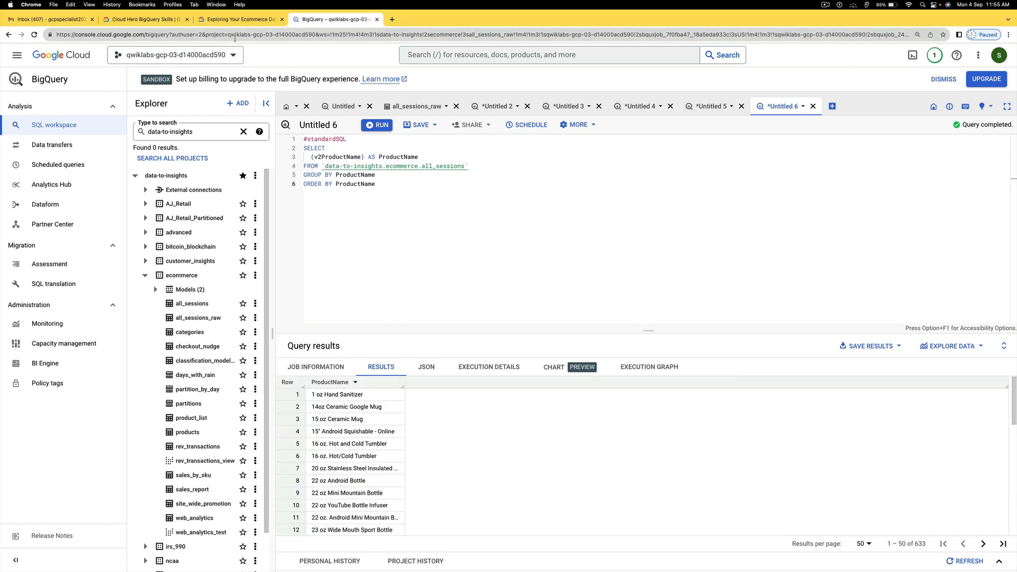
Step: Read the lab question on which query part deduplicates records, and compare the product_views, channelGrouping and ProductName queries in BigQuery
click(245, 22)
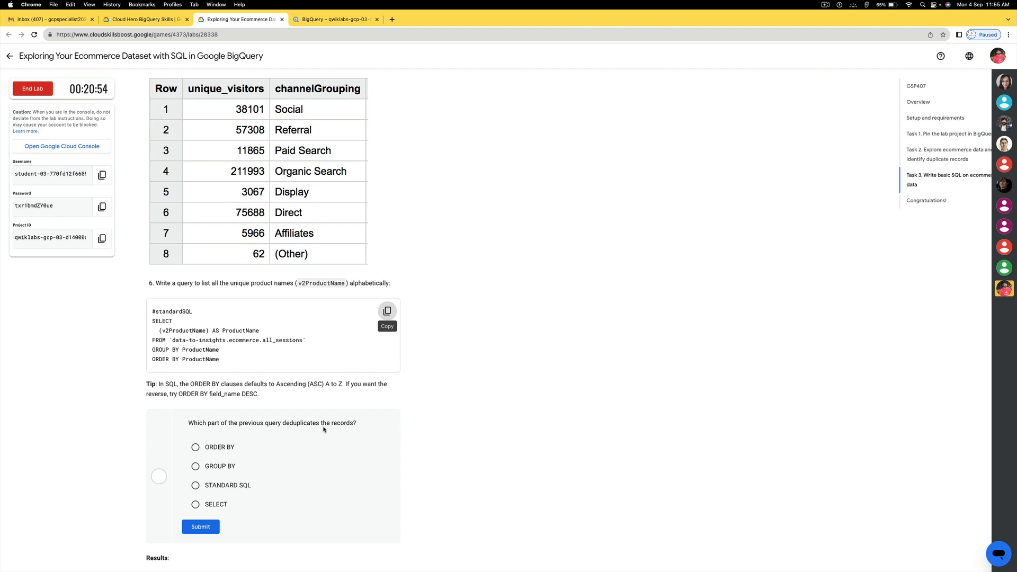
scroll(323, 432, down, 3)
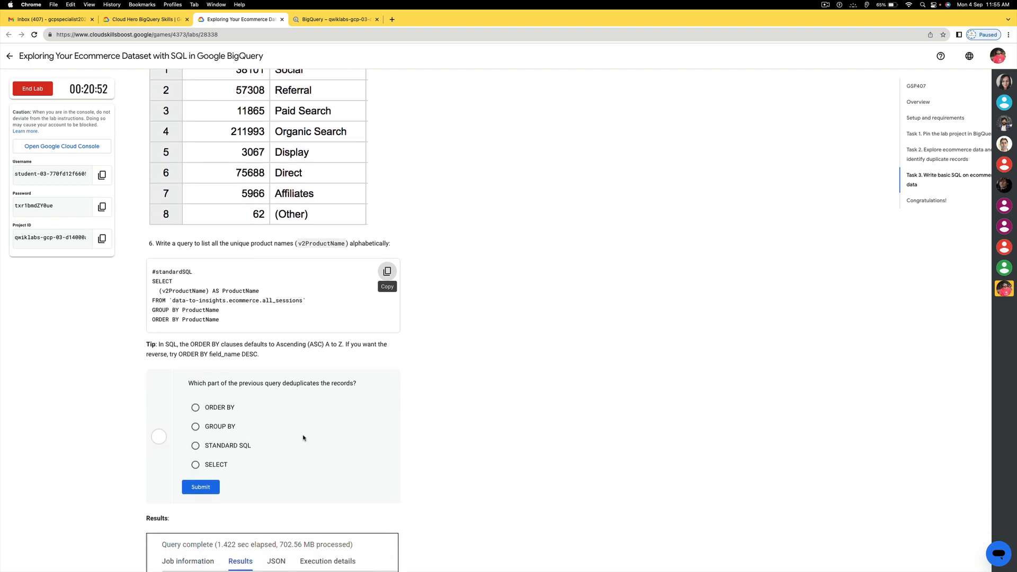
scroll(307, 435, up, 1)
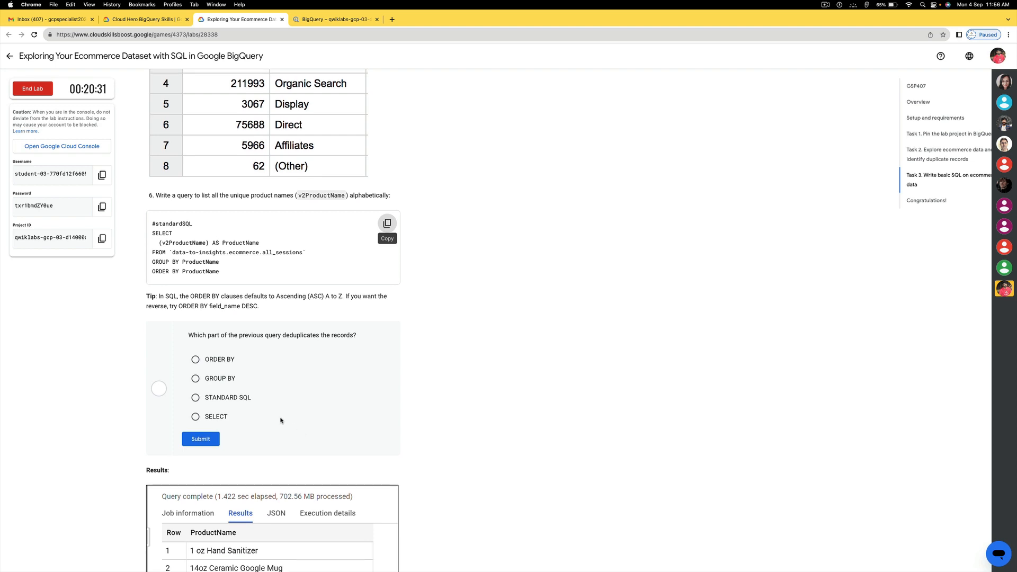
drag(198, 335, 330, 343)
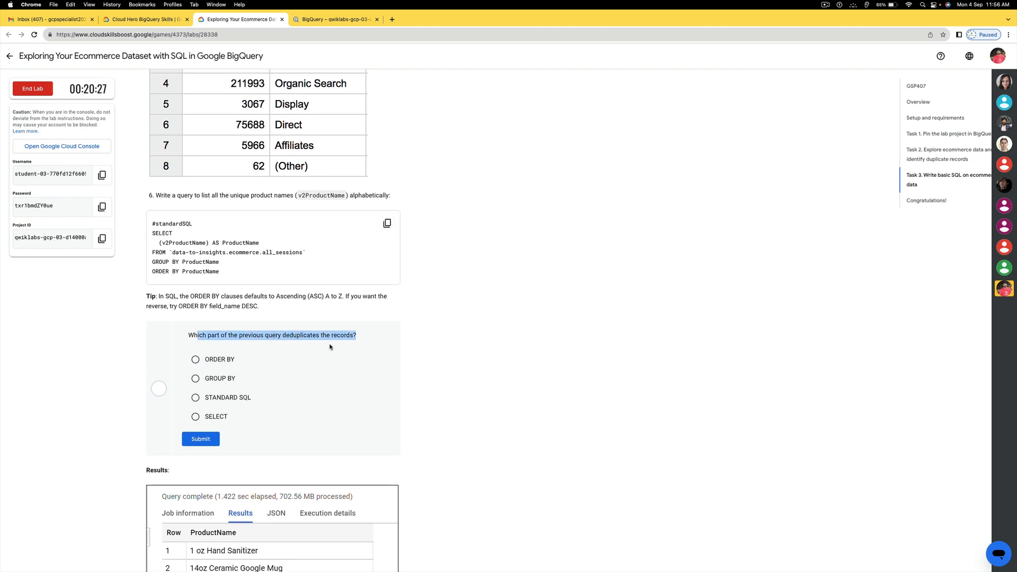
scroll(324, 358, down, 1)
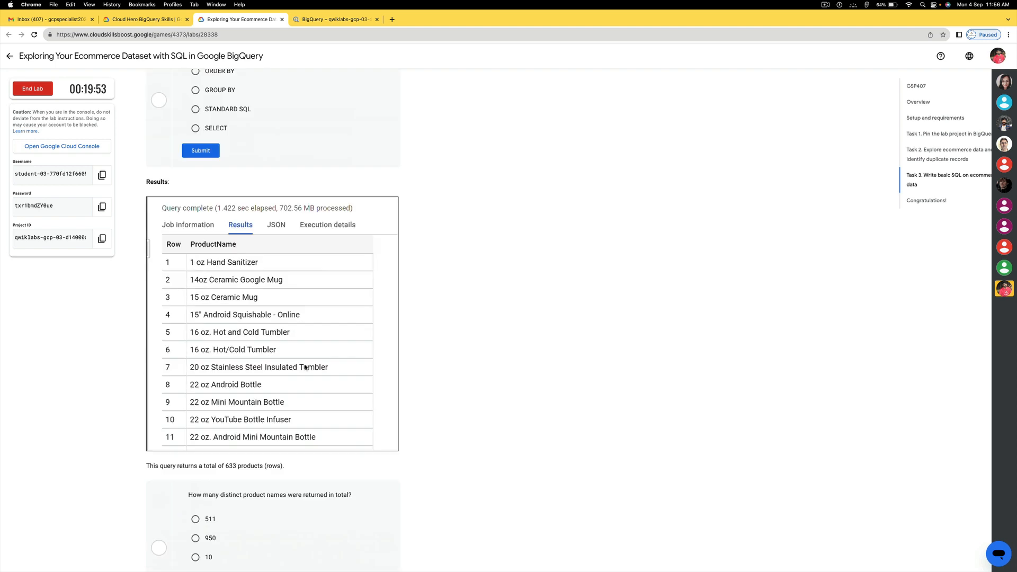
scroll(305, 367, up, 5)
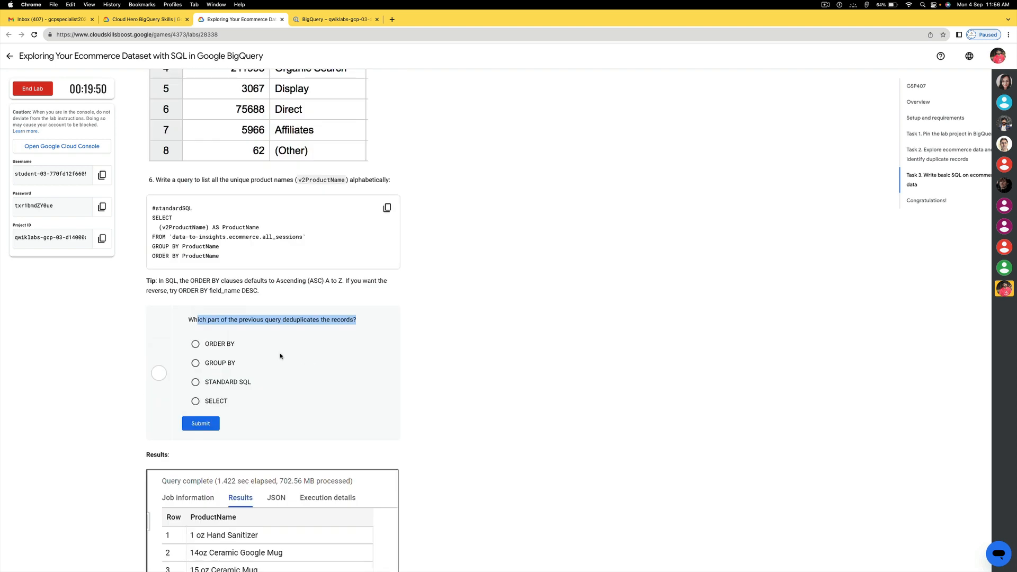
click(335, 19)
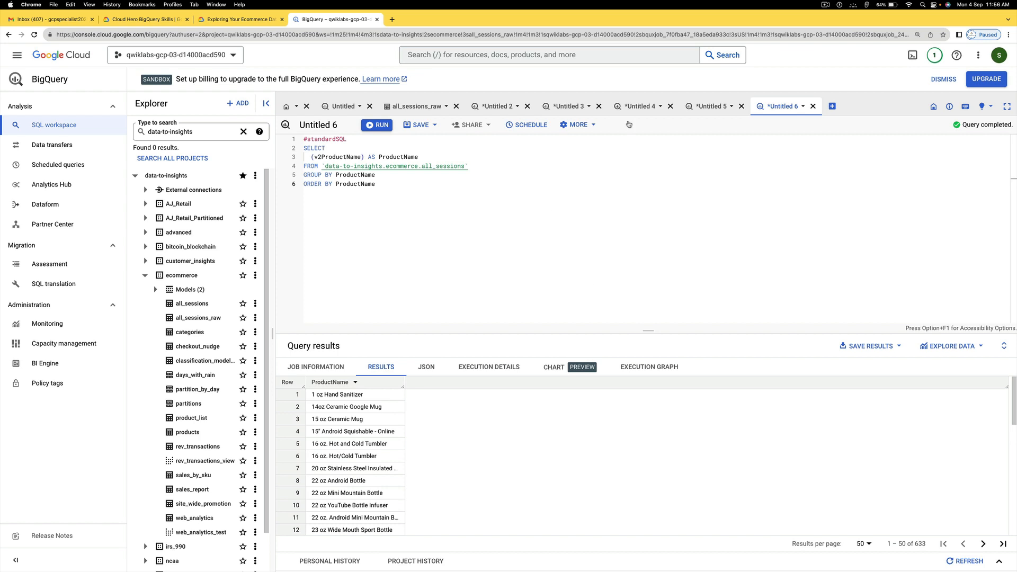
click(704, 106)
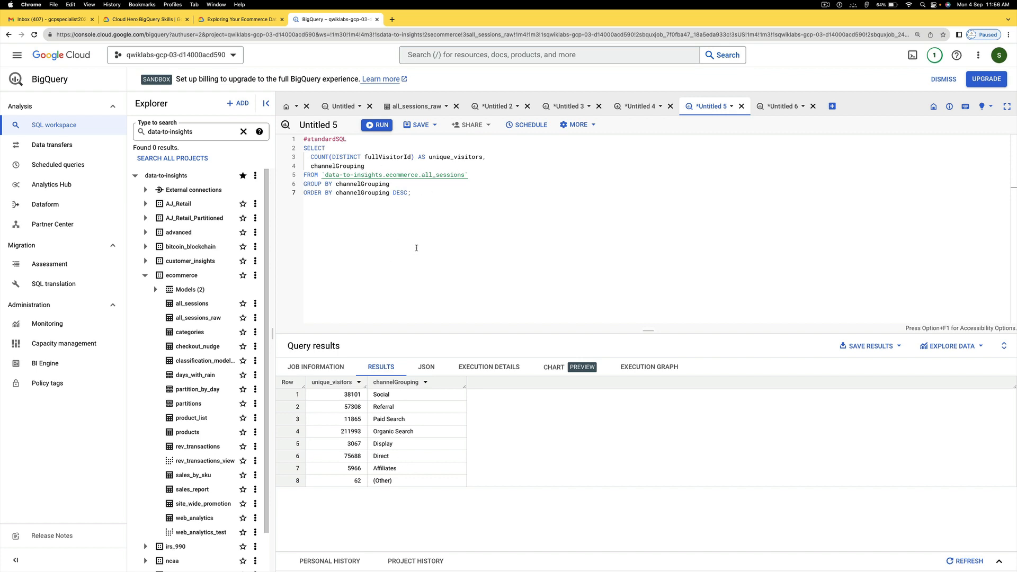
click(639, 107)
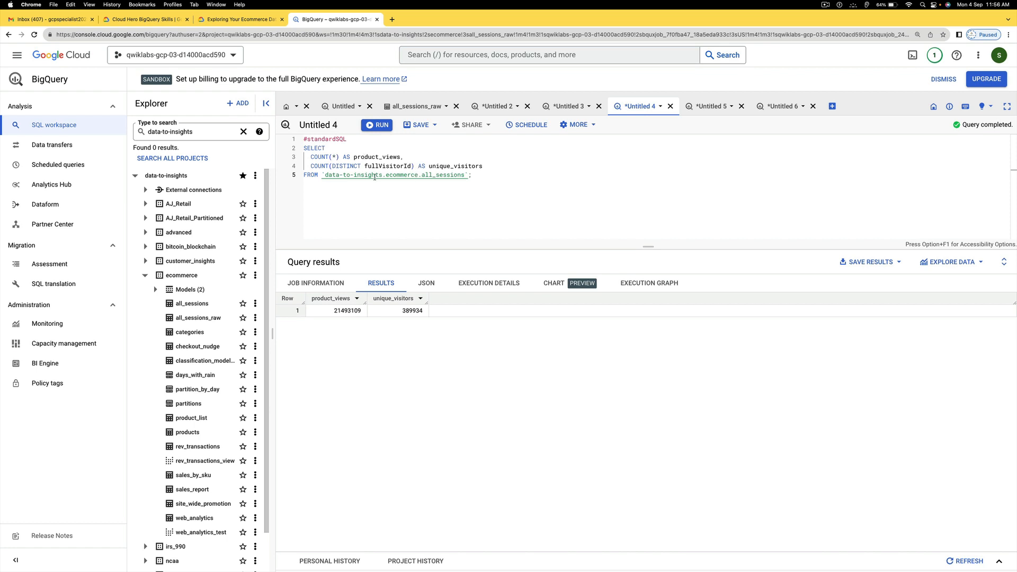
click(706, 108)
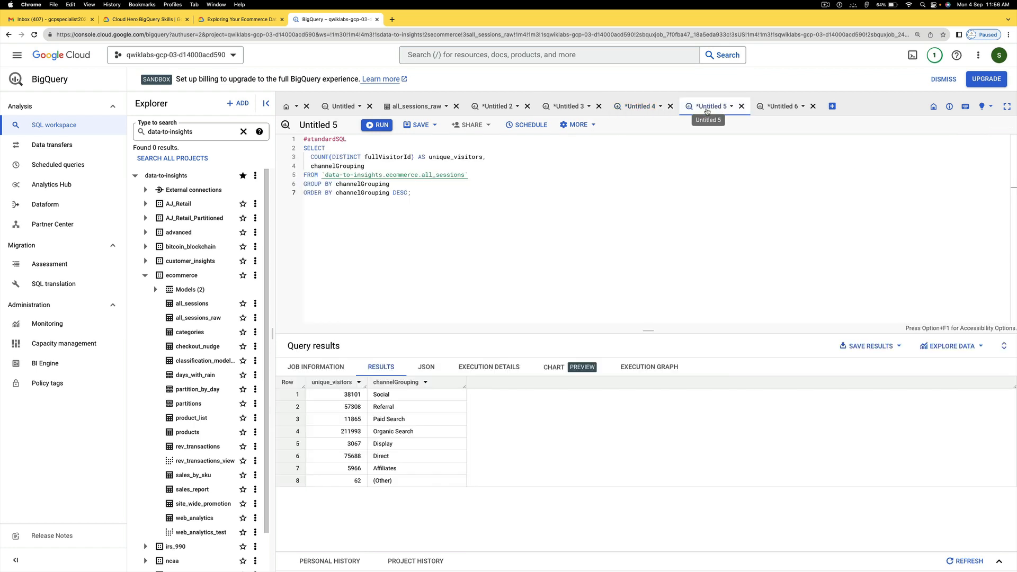
click(782, 107)
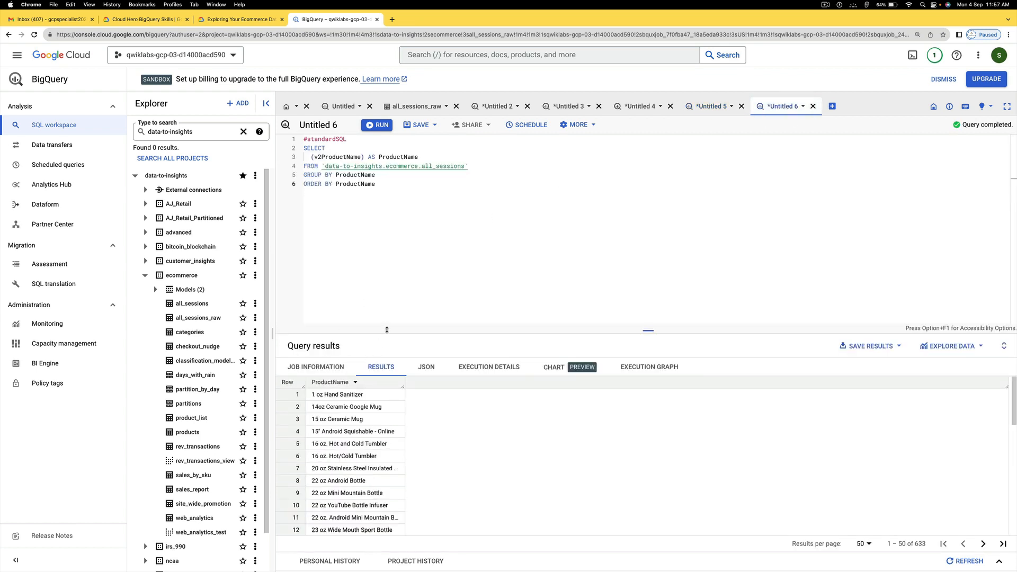
Step: Answer the lab's deduplication question by trying ORDER BY and submitting GROUP BY, and review the query's GROUP BY ProductName line
key(ctrl+shift+Tab)
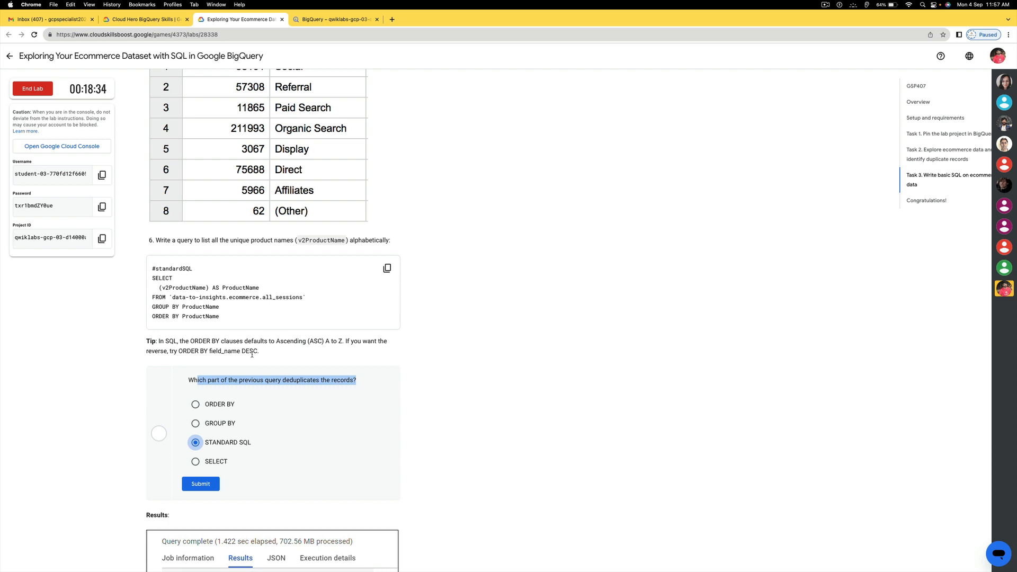
click(195, 405)
click(196, 484)
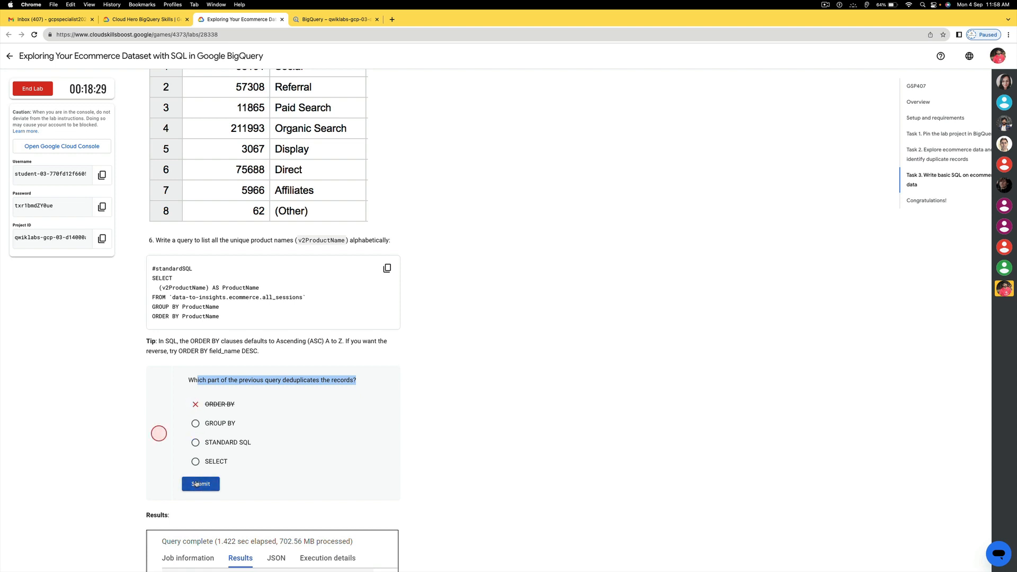
click(195, 424)
click(200, 483)
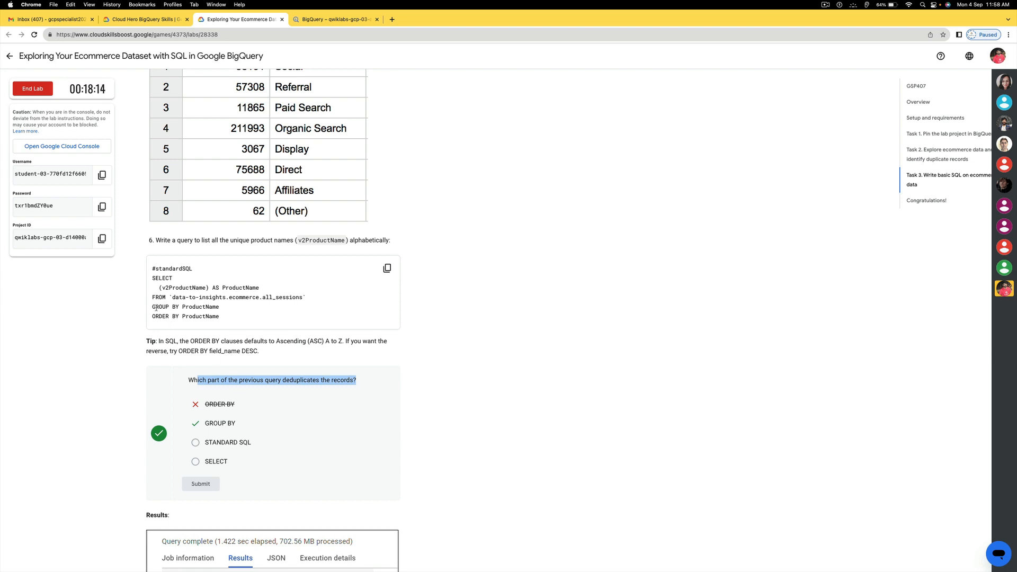
drag(153, 307, 236, 314)
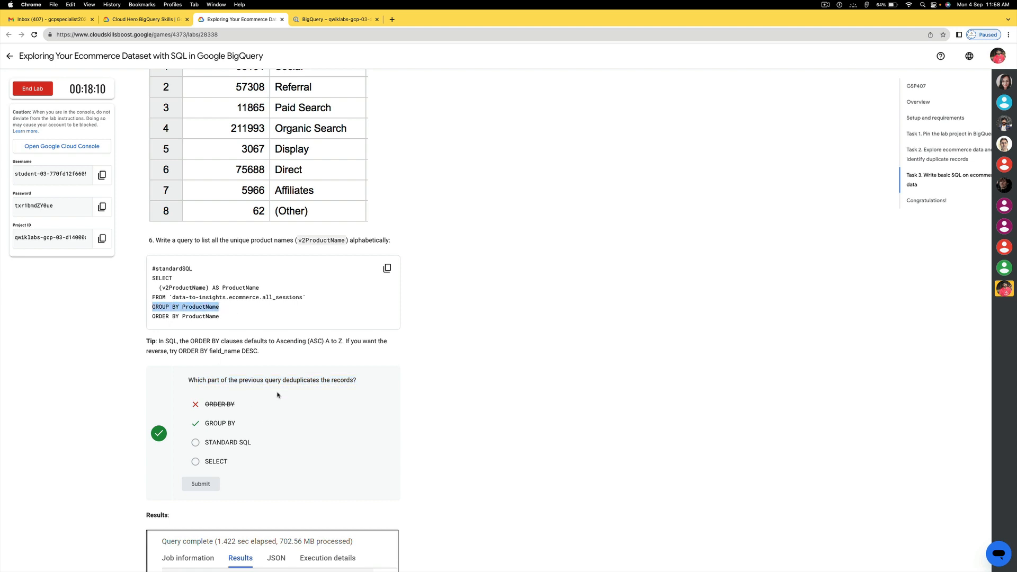
drag(188, 380, 361, 386)
Step: Read the lab question on the number of distinct product names and check the ProductName query's total row count in BigQuery
scroll(279, 396, down, 9)
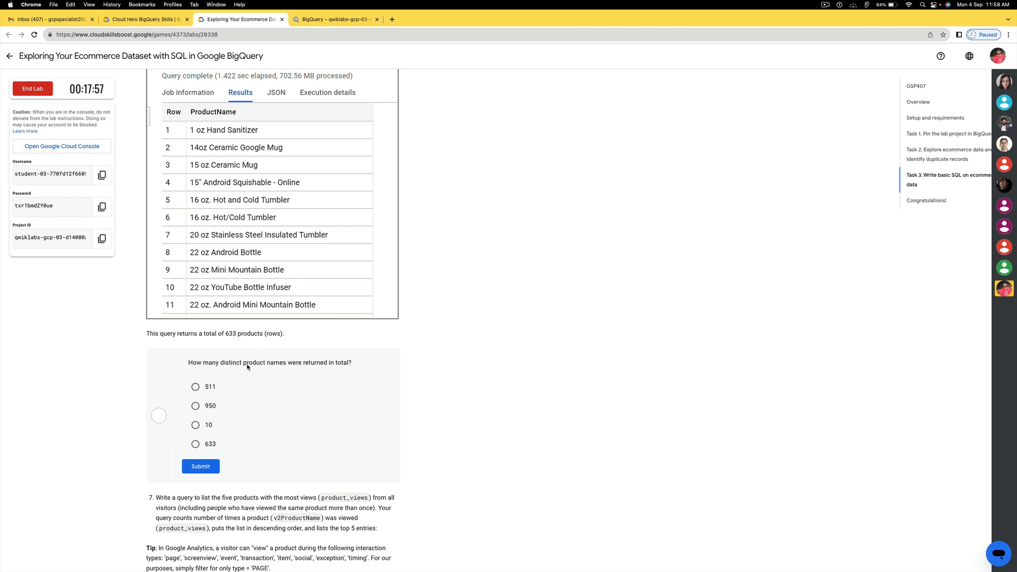
click(327, 20)
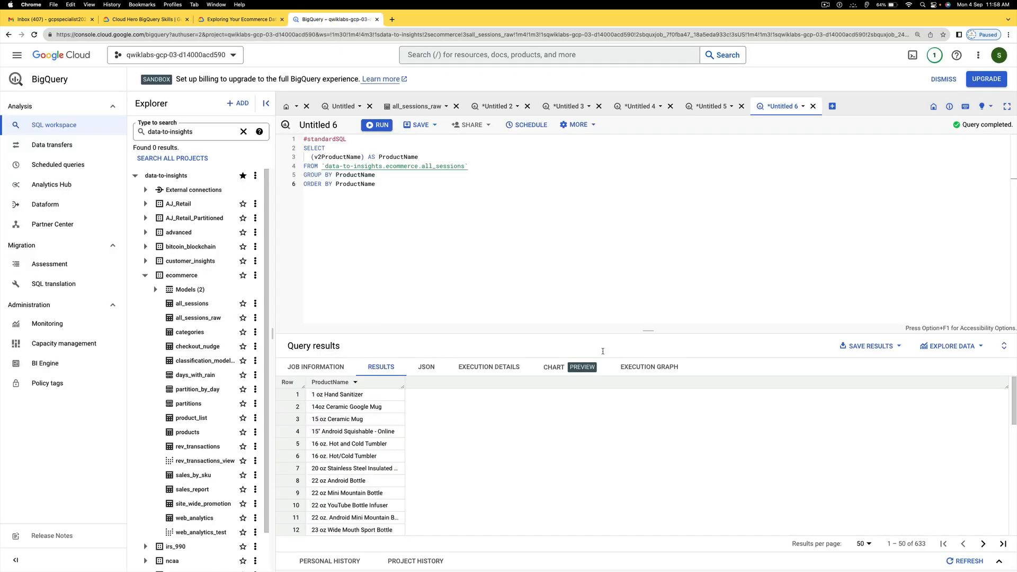
drag(935, 545, 912, 544)
click(249, 20)
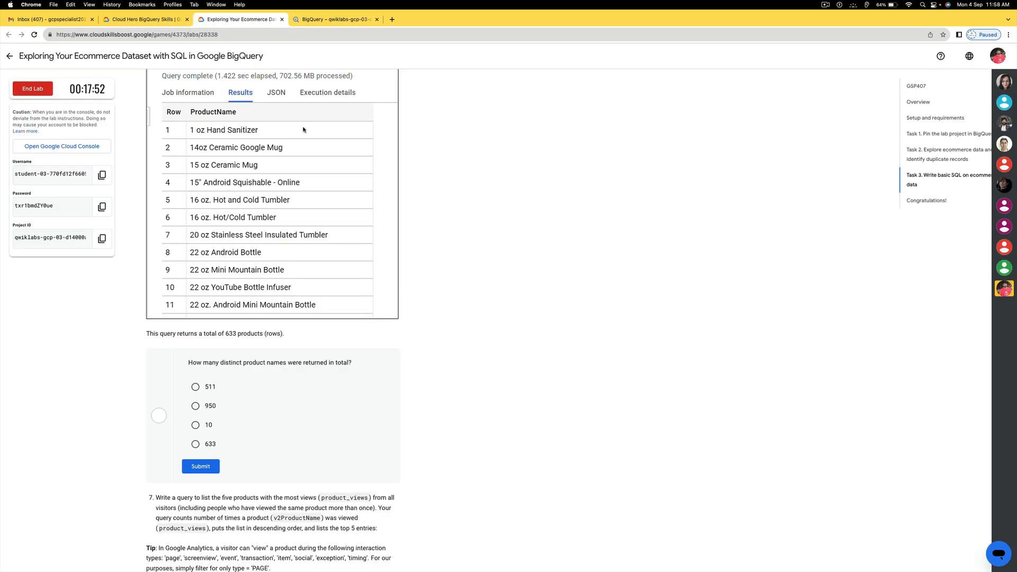
Step: Submit 633 as the answer to the lab question on how many distinct product names were returned
click(195, 443)
click(201, 466)
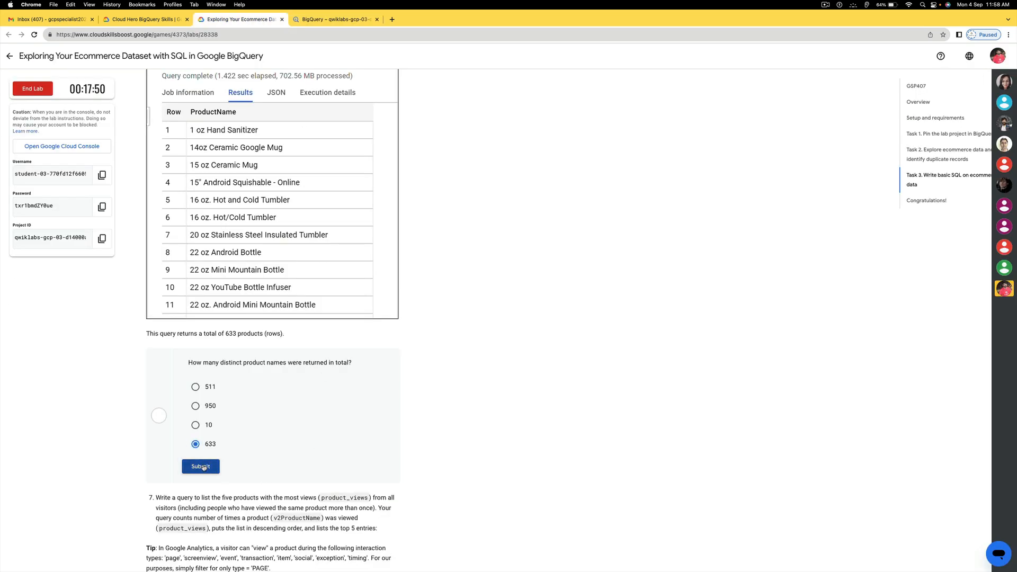
Step: Copy the lab's step 7 query for the five products with the most product_views into a new BigQuery query and run it
scroll(275, 449, down, 7)
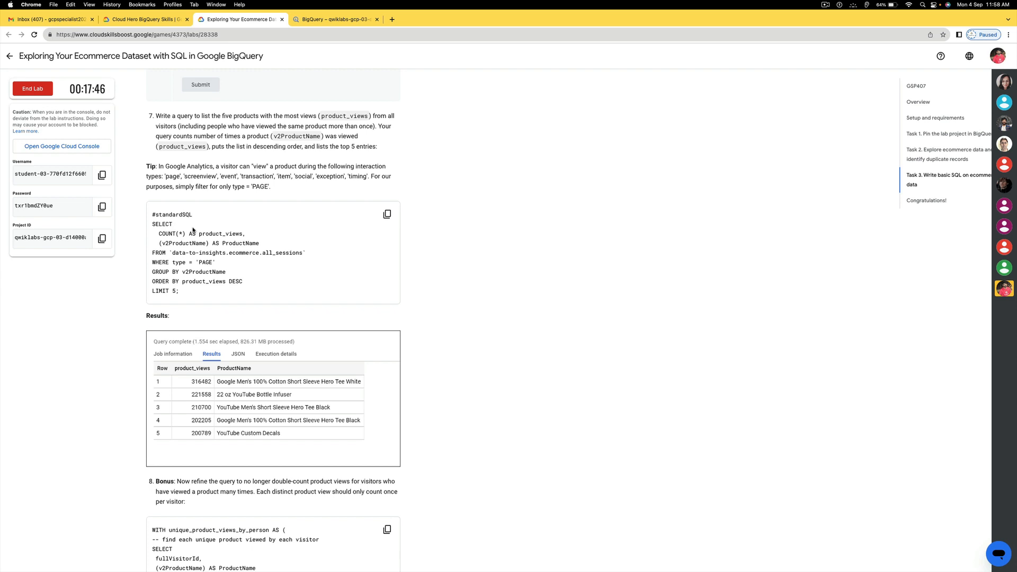
click(387, 219)
scroll(264, 239, down, 1)
scroll(264, 239, up, 2)
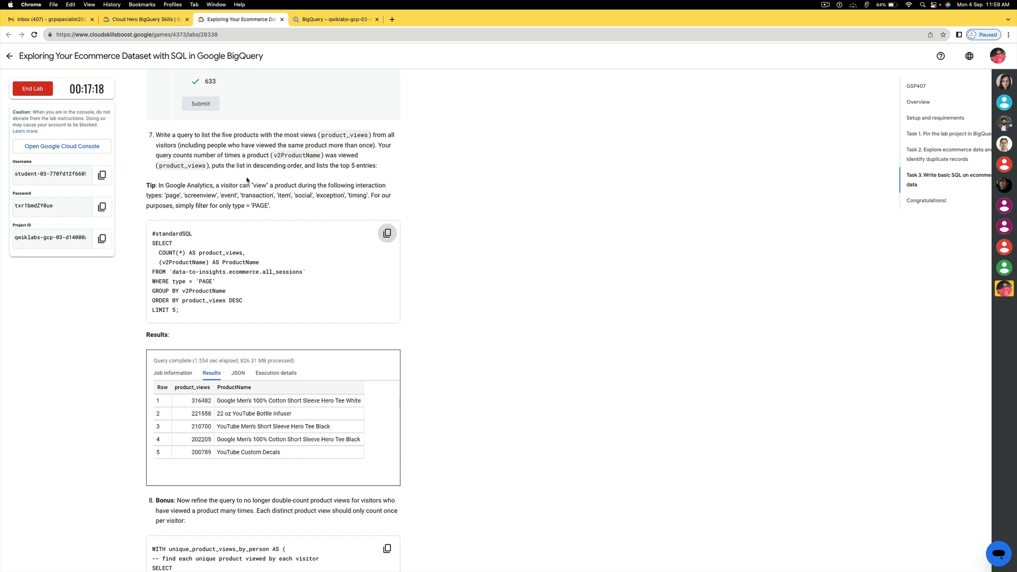
click(318, 21)
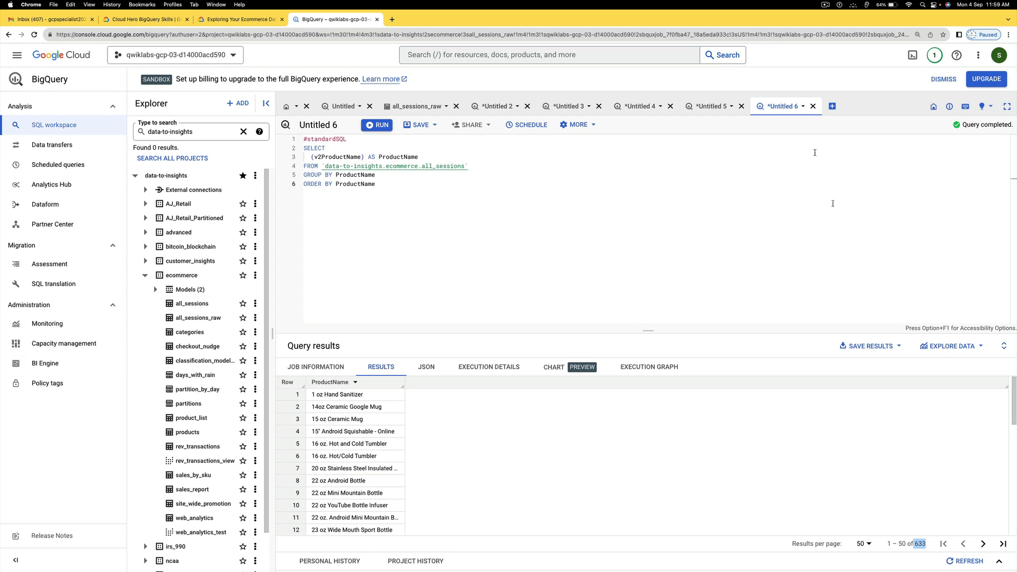
click(832, 106)
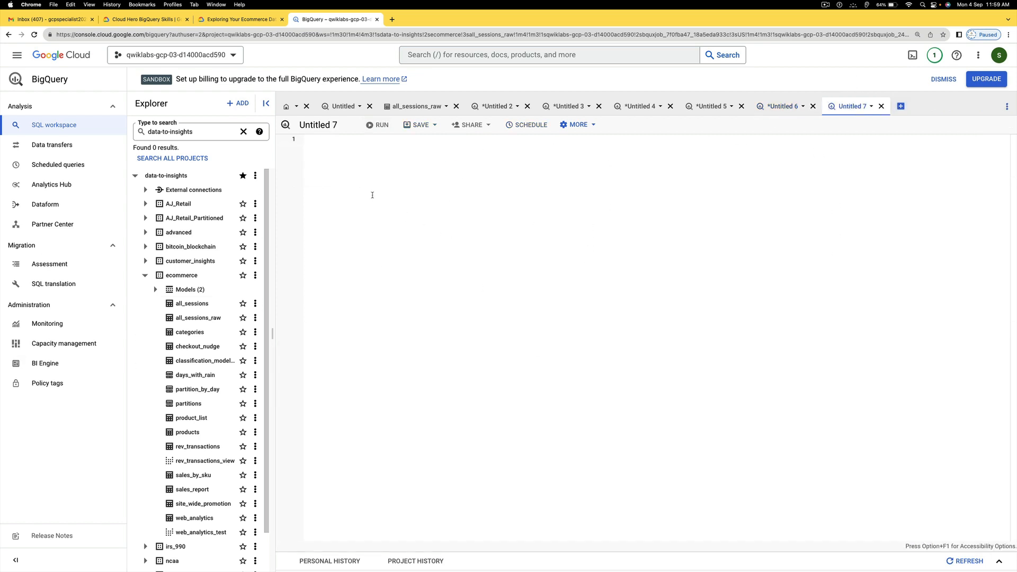
key(super+v)
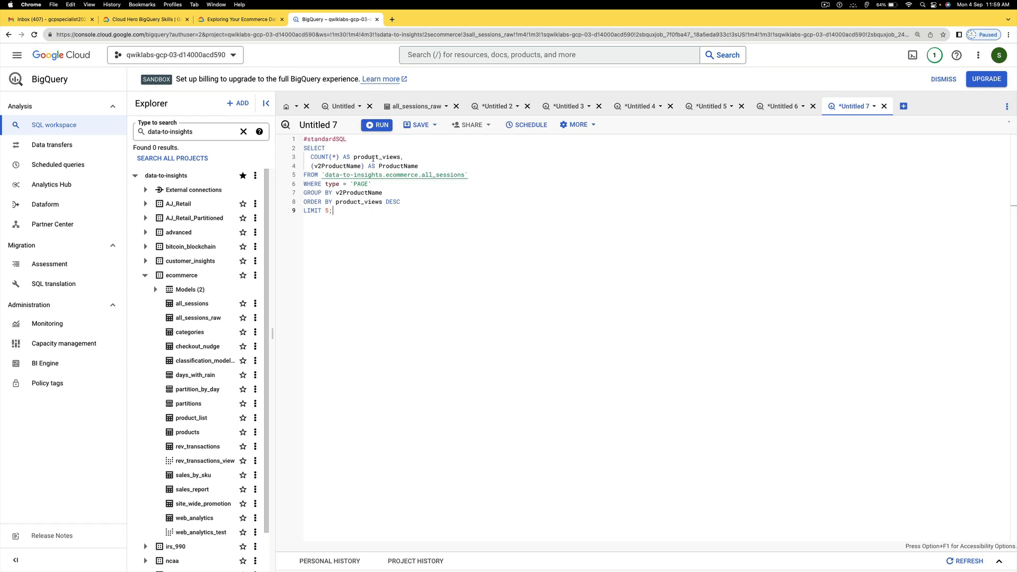
key(super+Return)
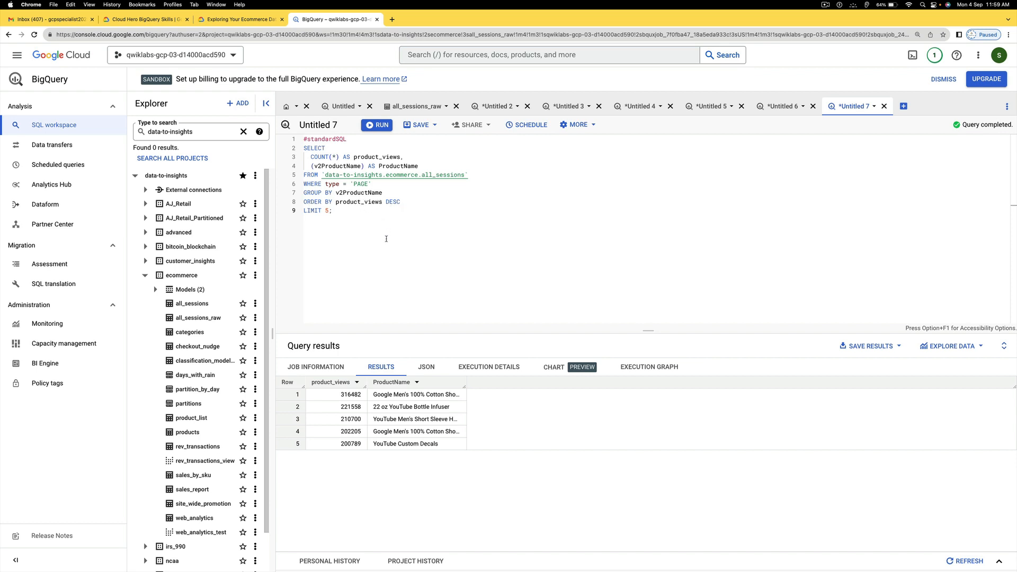
Step: Replace the BigQuery query with the lab's step 8 unique_product_views_by_person query and run it
click(259, 20)
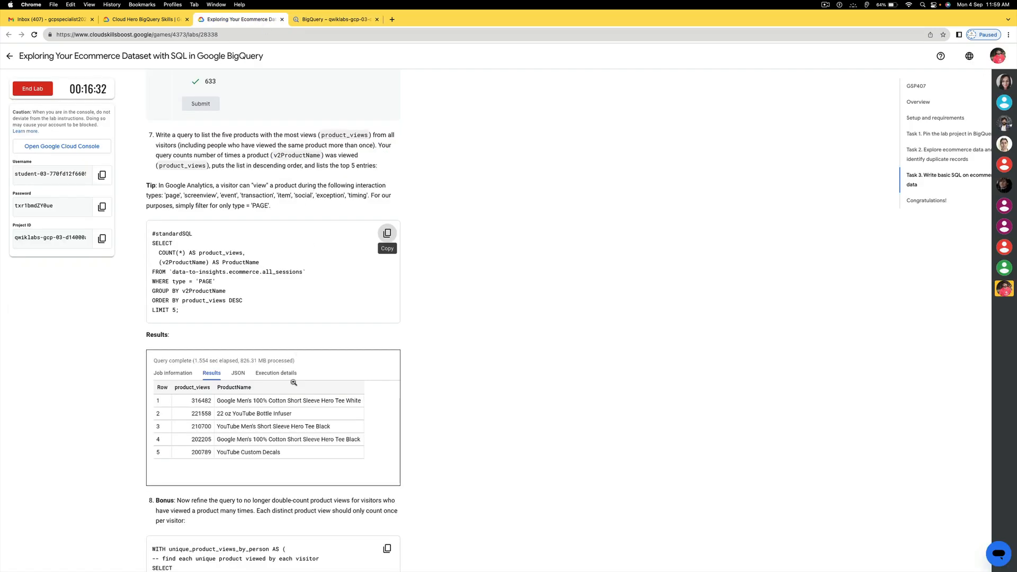
scroll(293, 392, down, 3)
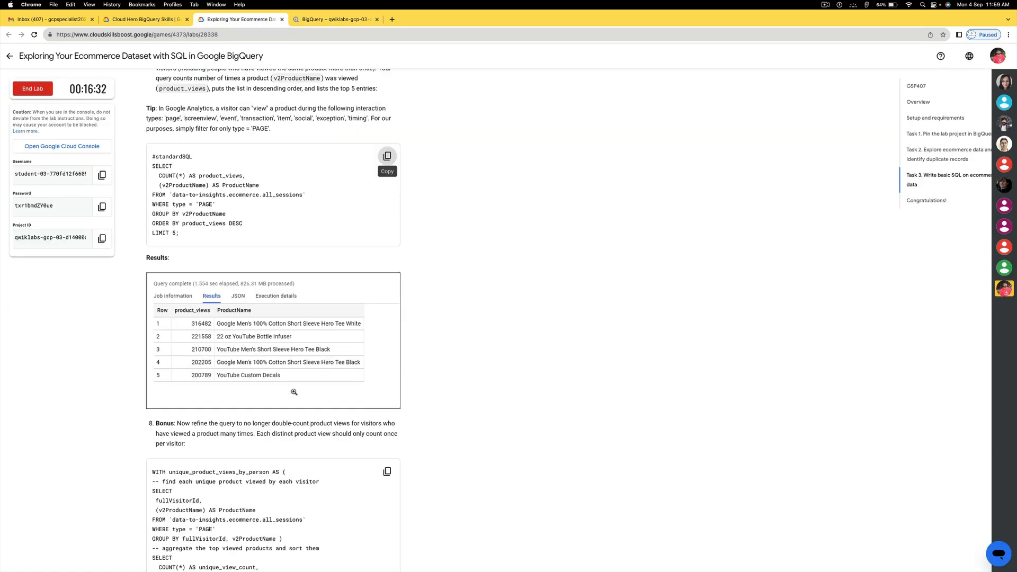
scroll(250, 297, down, 4)
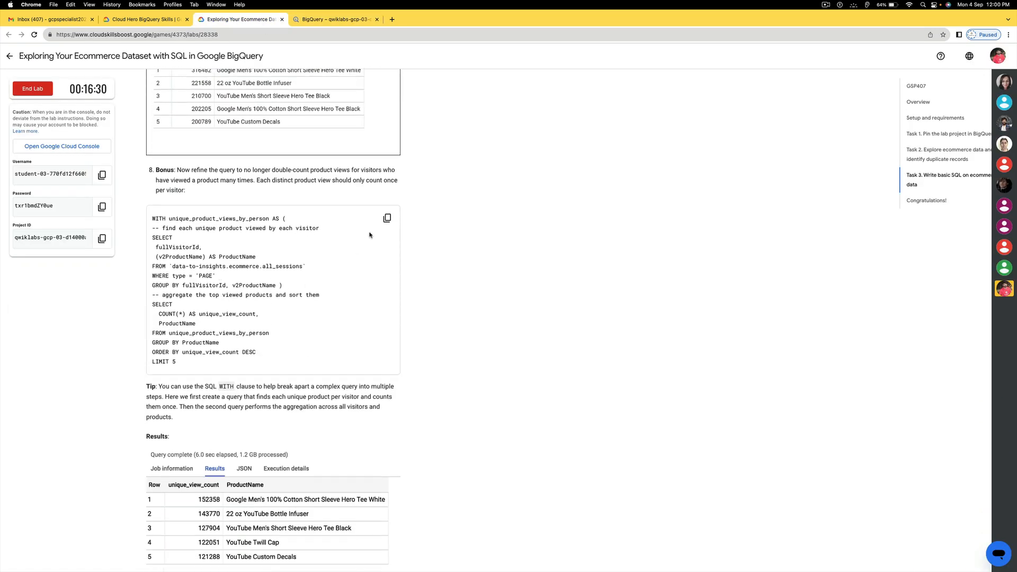
click(386, 219)
click(335, 19)
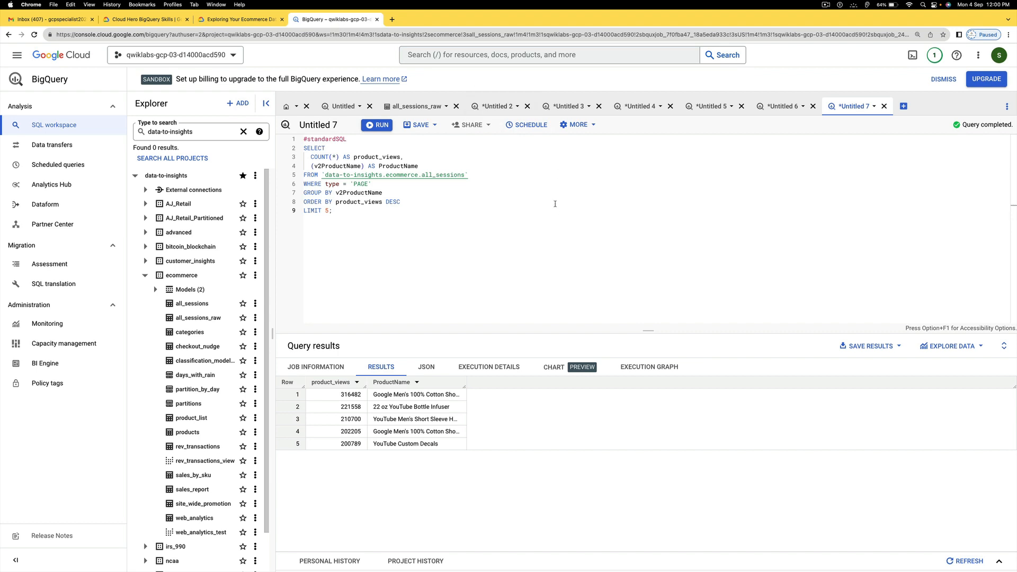
drag(333, 211, 297, 139)
key(super+v)
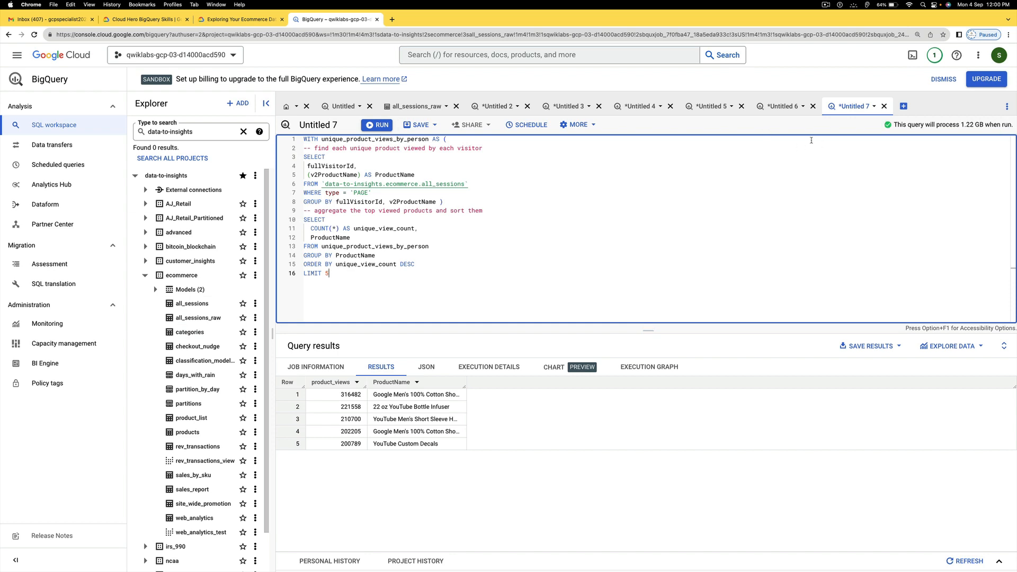
click(385, 125)
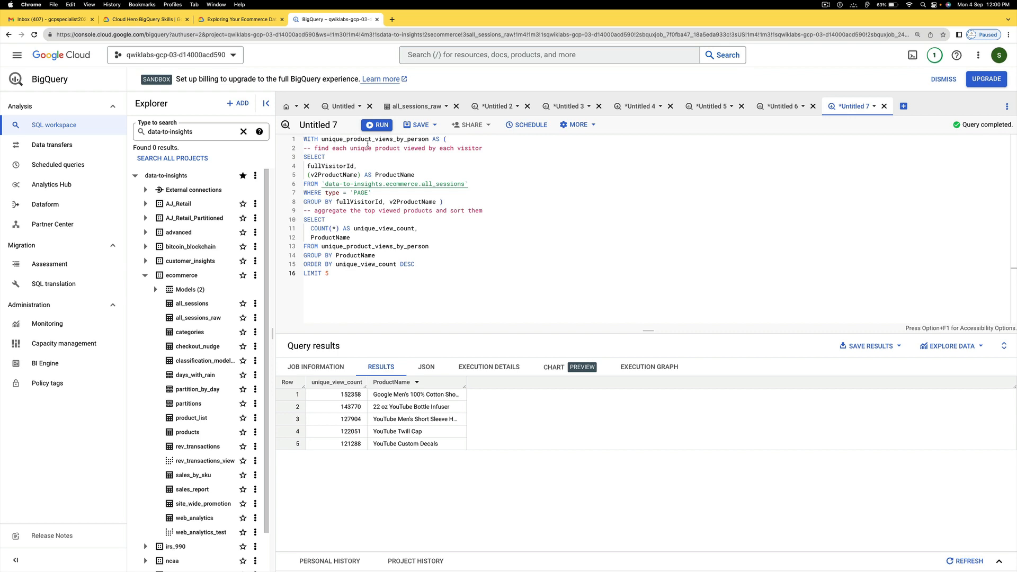
Step: Examine the WITH query's per-visitor product selection, its aggregation and sorting part, and the unique_view_count rows it returns
click(454, 140)
drag(483, 148, 304, 149)
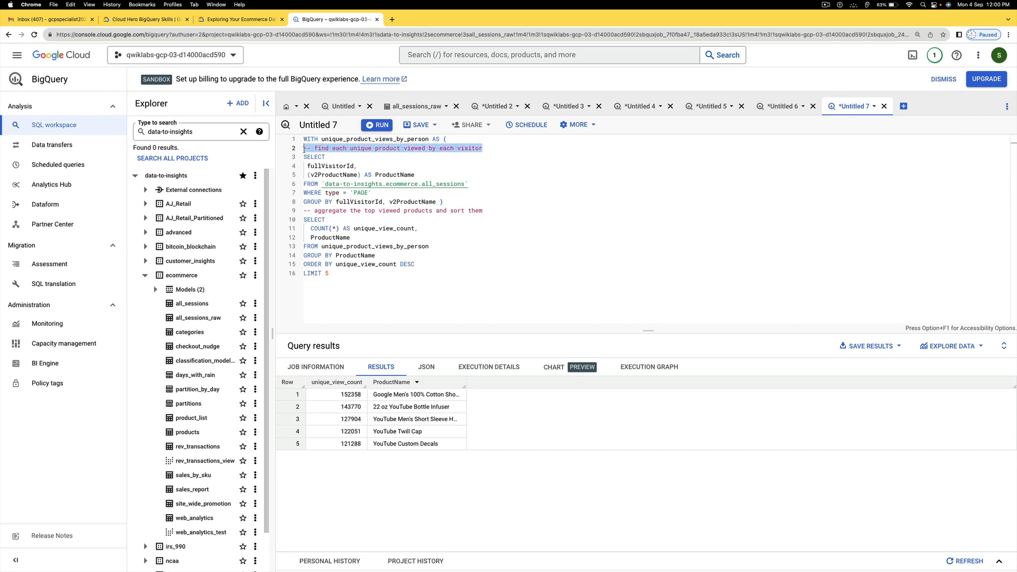
click(446, 202)
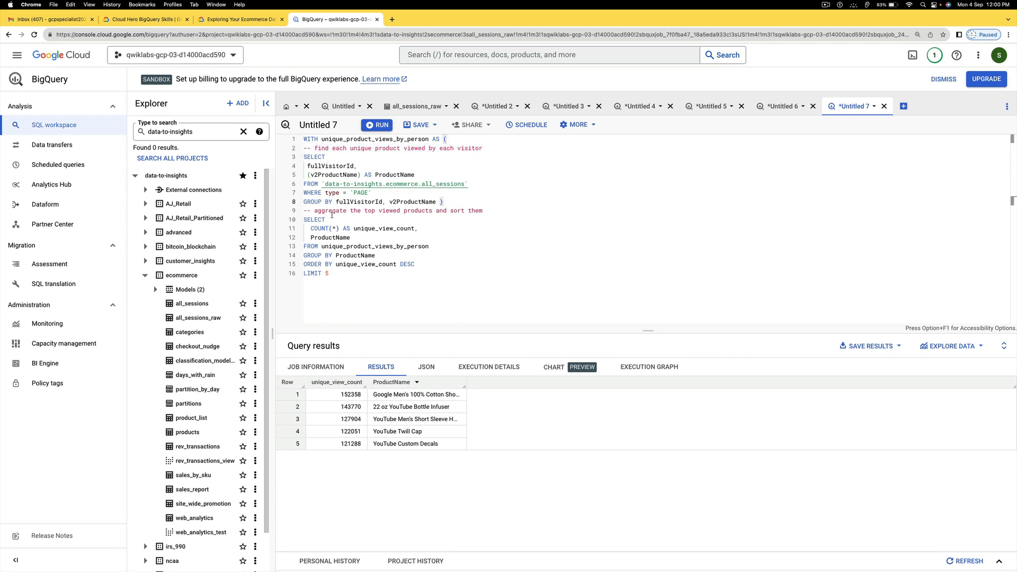
drag(315, 211, 486, 212)
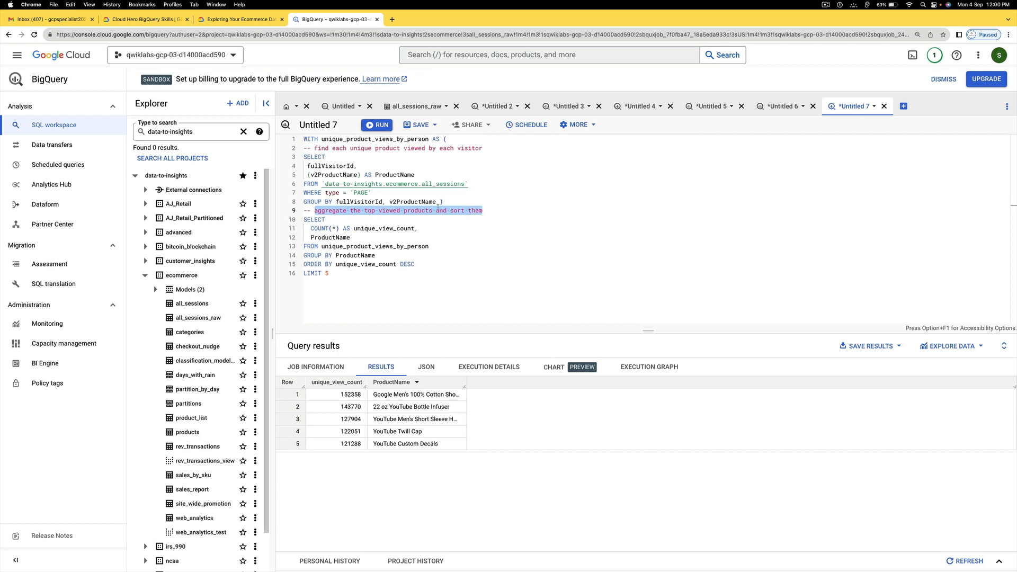
click(362, 150)
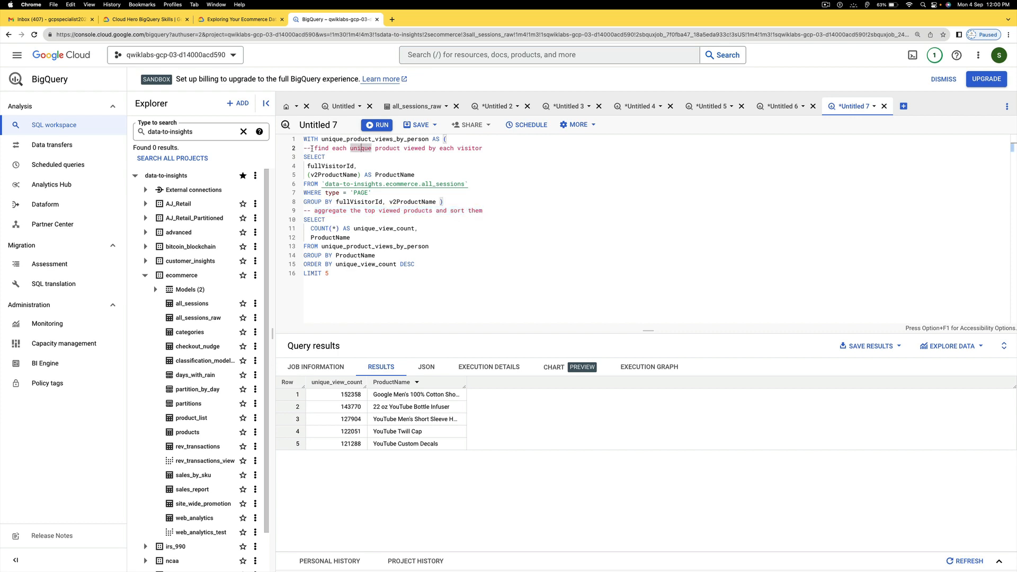
drag(315, 149, 483, 150)
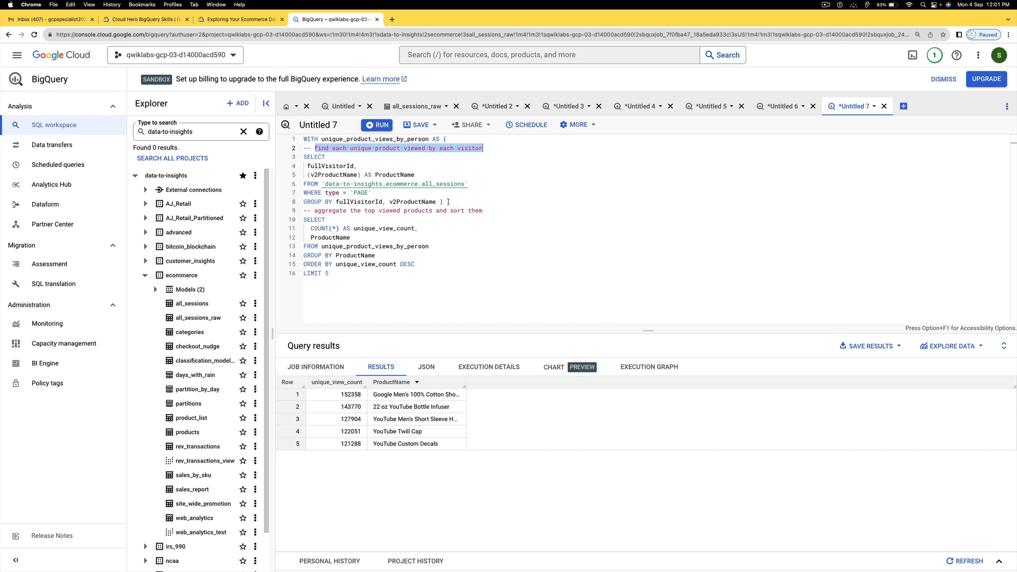
drag(444, 202, 303, 157)
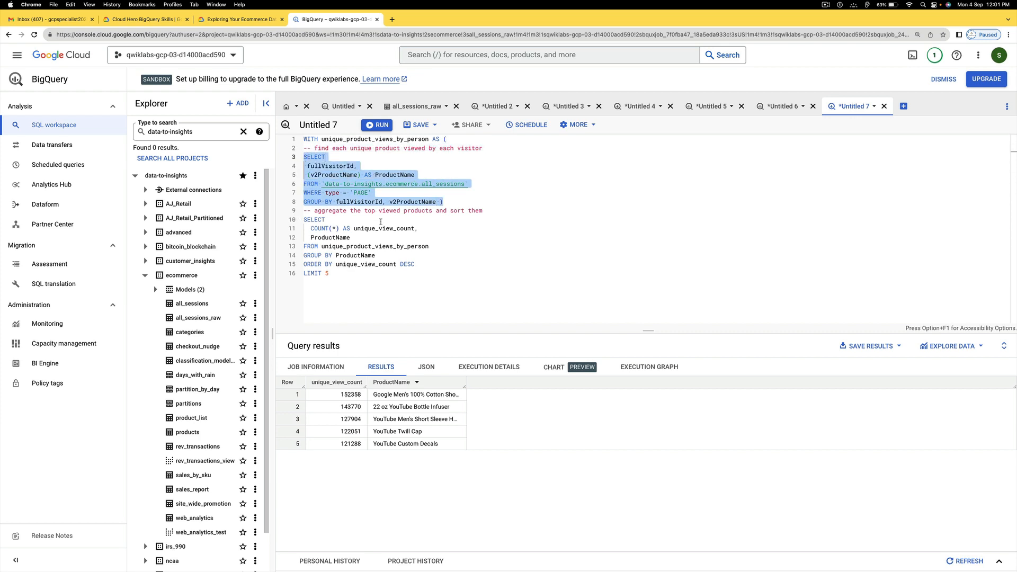
drag(328, 211, 483, 212)
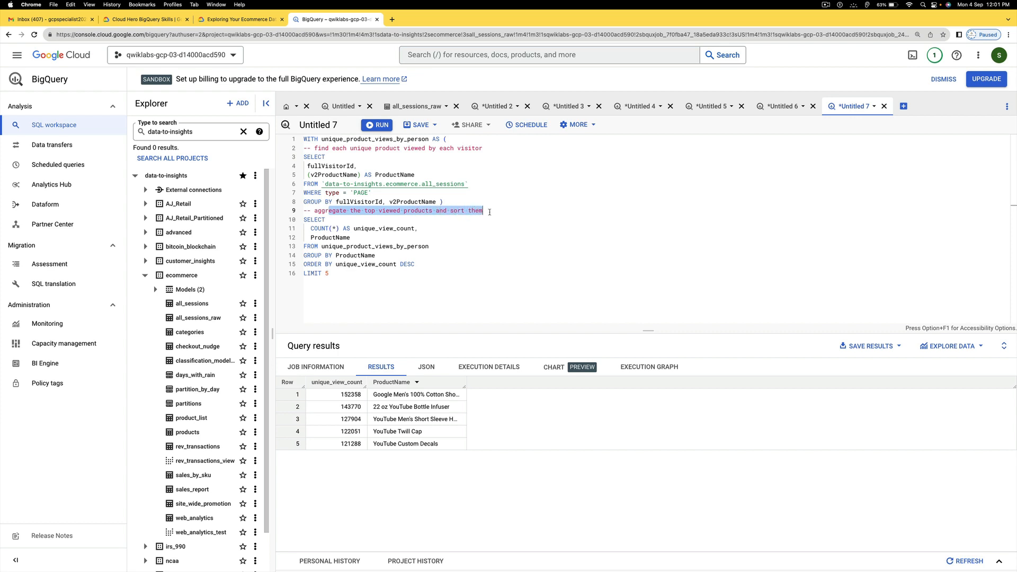
drag(304, 219, 379, 274)
click(486, 291)
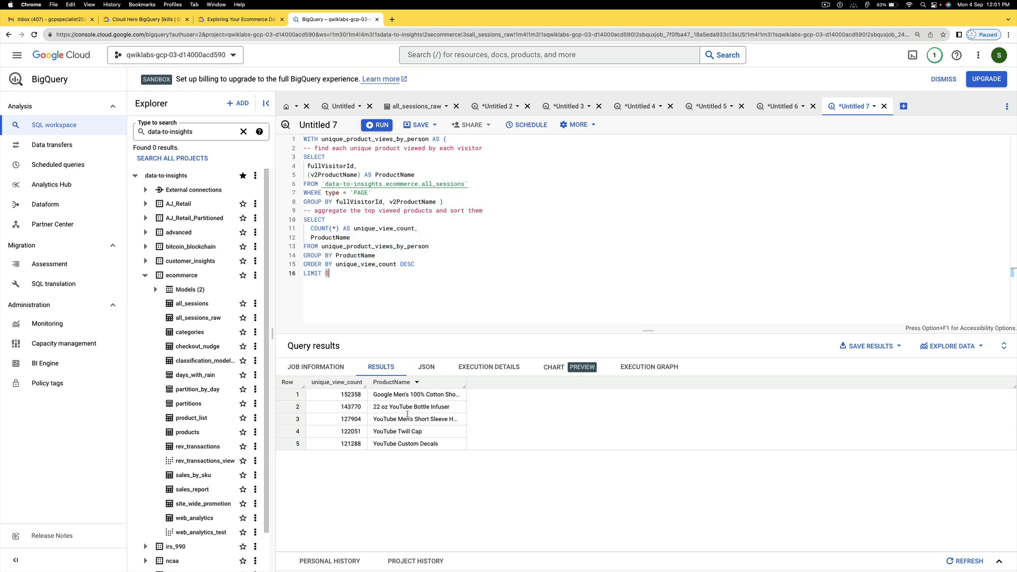
drag(449, 445, 298, 394)
click(510, 428)
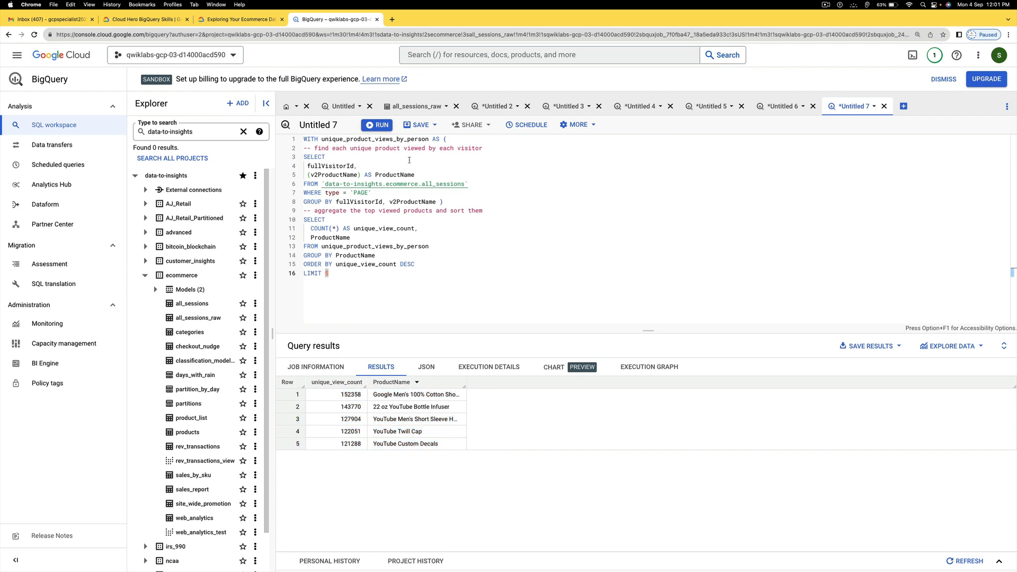
click(385, 128)
Step: Replace the BigQuery query with the lab's step 9 query counting product_views, orders and quantity_product_ordered, and run it
click(255, 21)
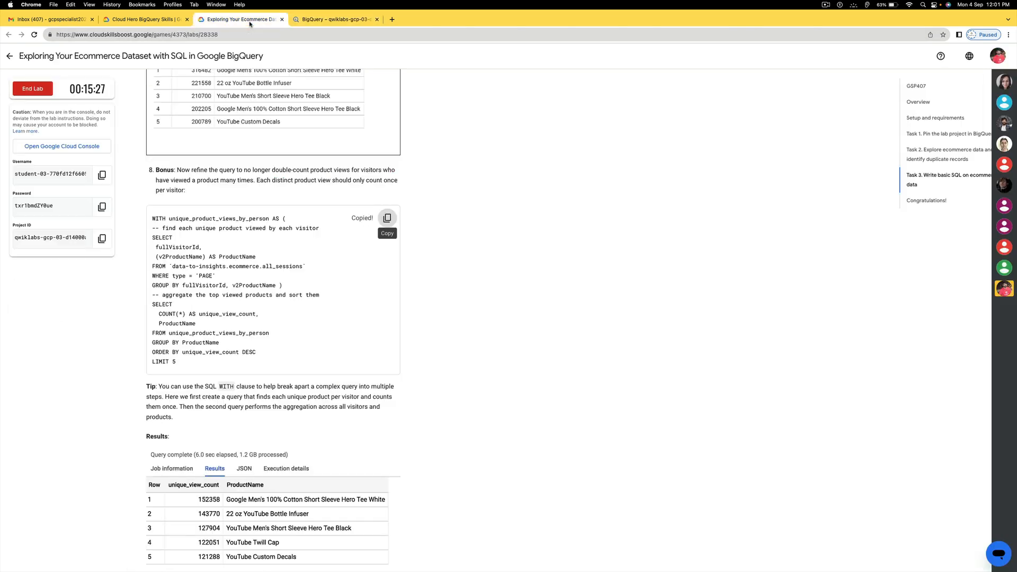
scroll(349, 366, down, 5)
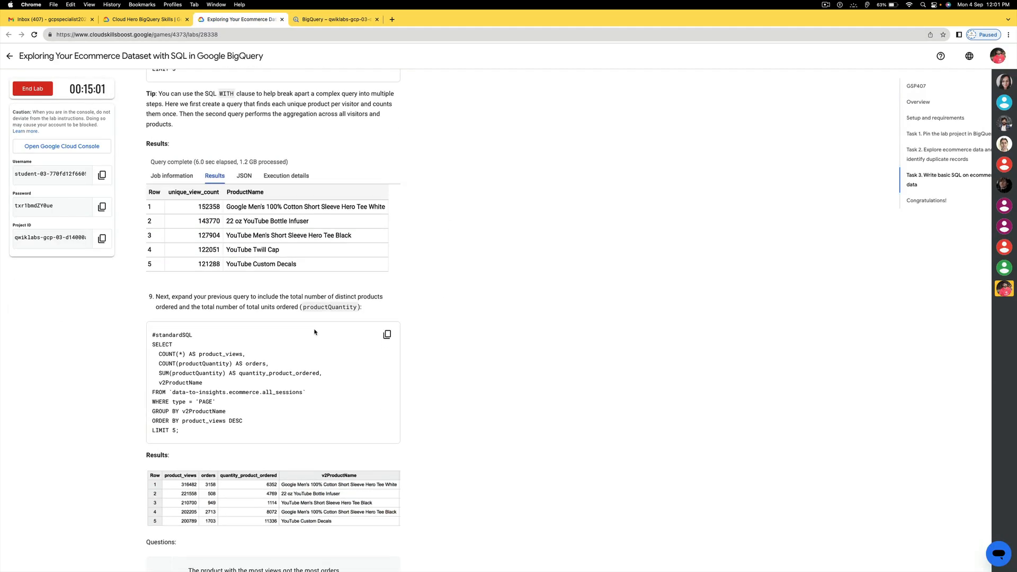
click(386, 334)
key(ctrl+Tab)
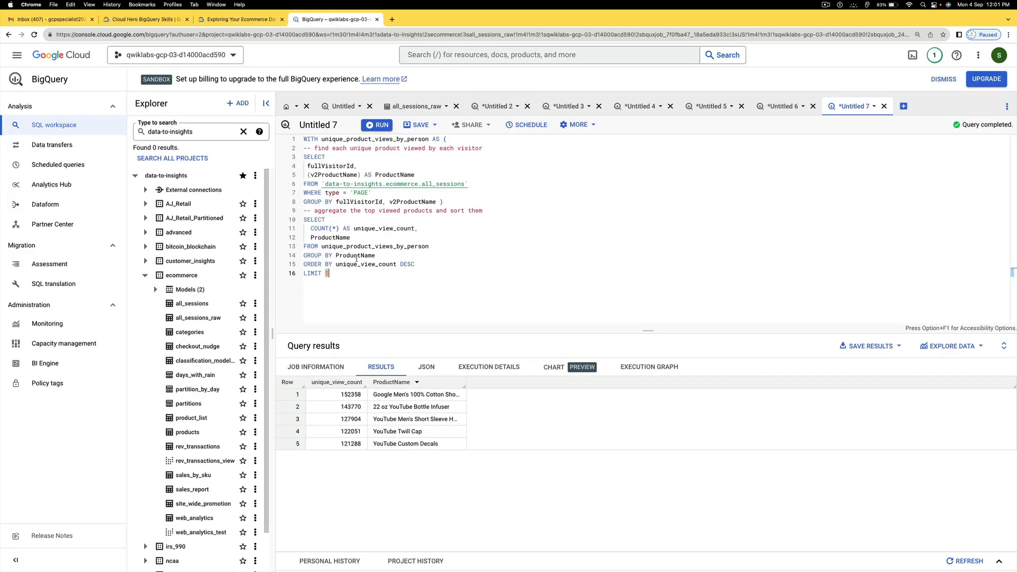
drag(330, 273, 303, 138)
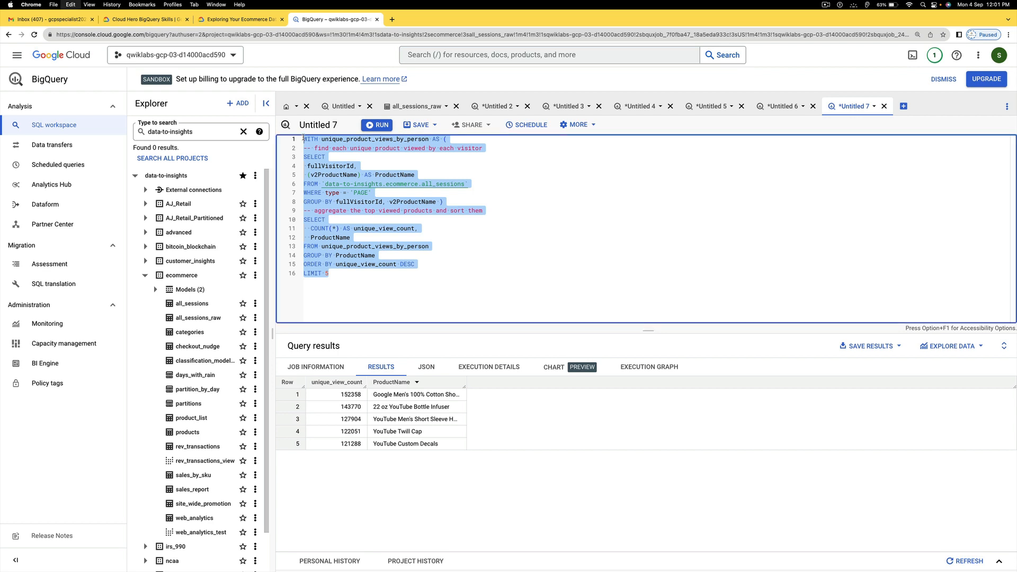
key(super+v)
click(386, 126)
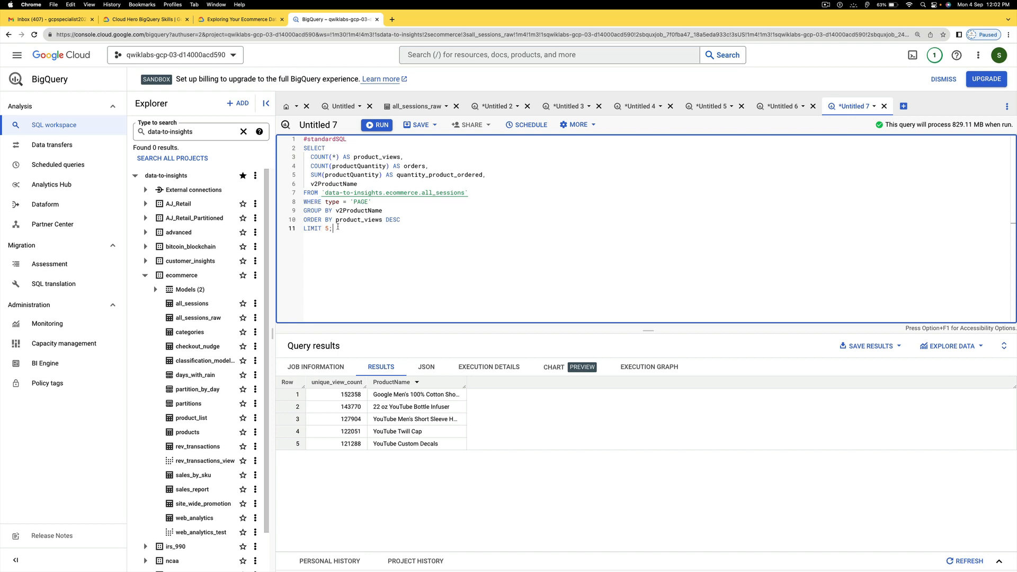
click(378, 126)
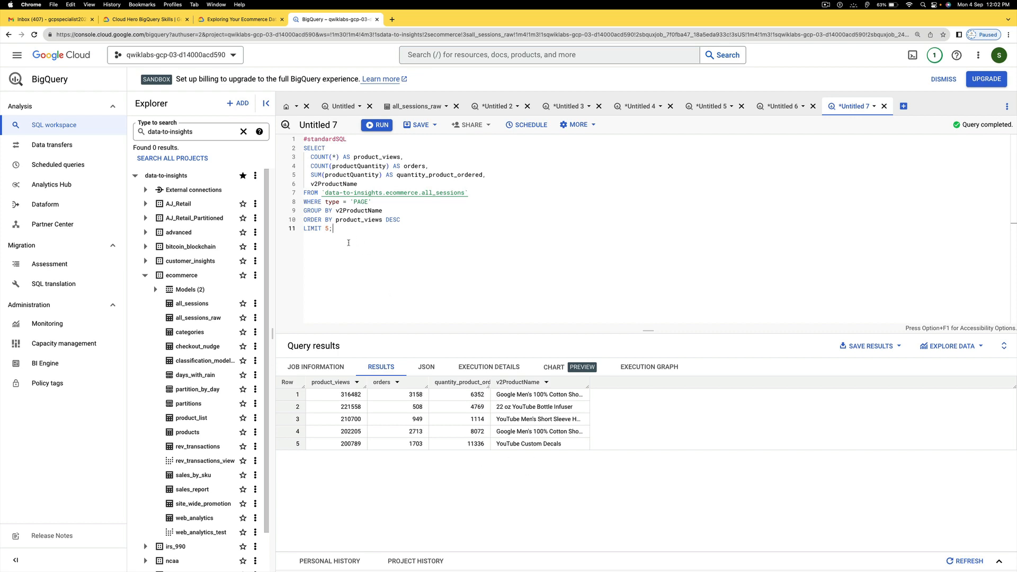
Step: Review the product orders query and compare the values in the orders column of its results
drag(348, 235, 296, 145)
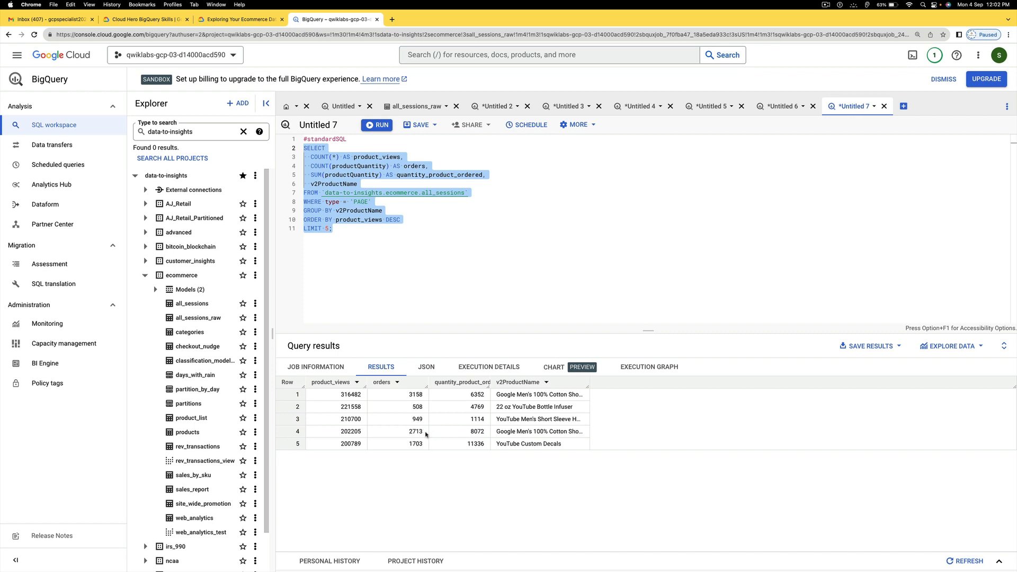
drag(425, 434, 408, 434)
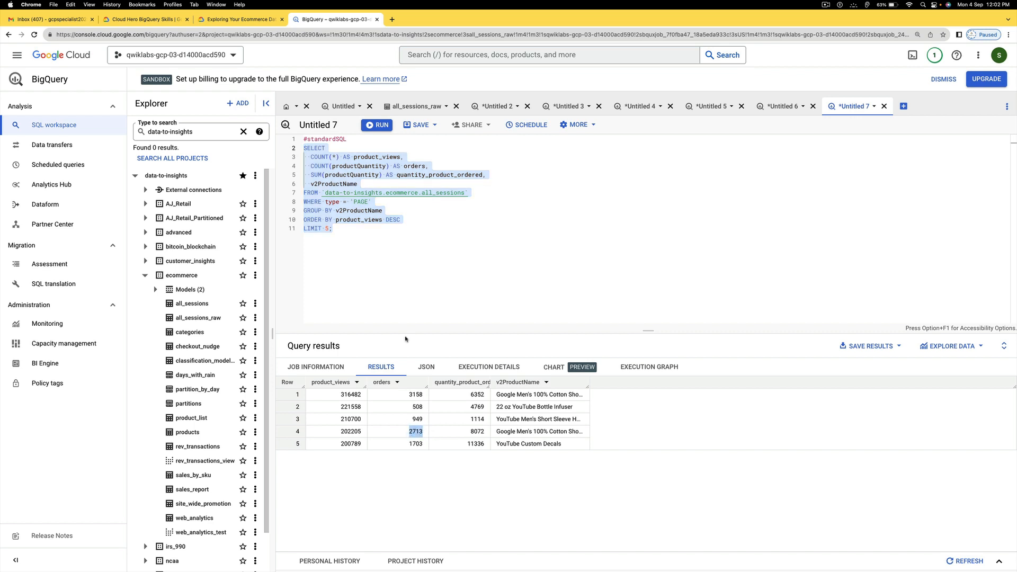
click(361, 270)
drag(336, 239, 303, 138)
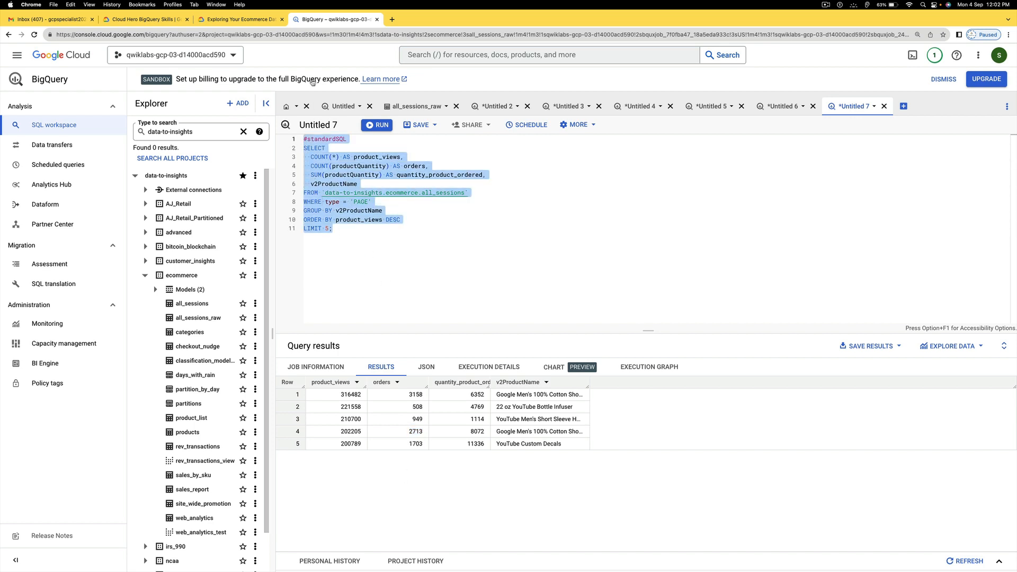
Step: Answer True to the lab question on the most-viewed product getting the most orders, and read the question on orders versus quantity_product_ordered
click(251, 20)
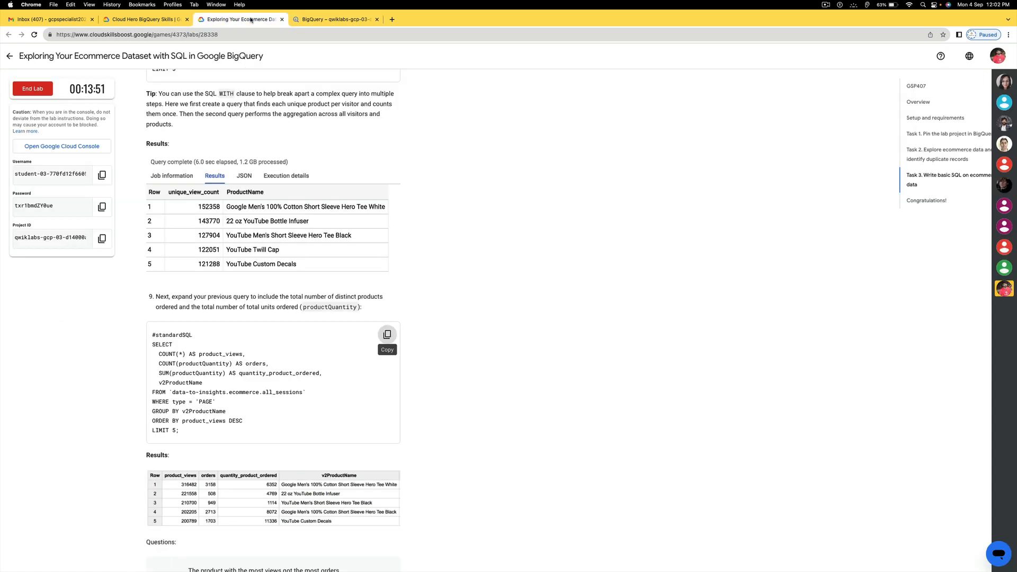
scroll(289, 423, down, 5)
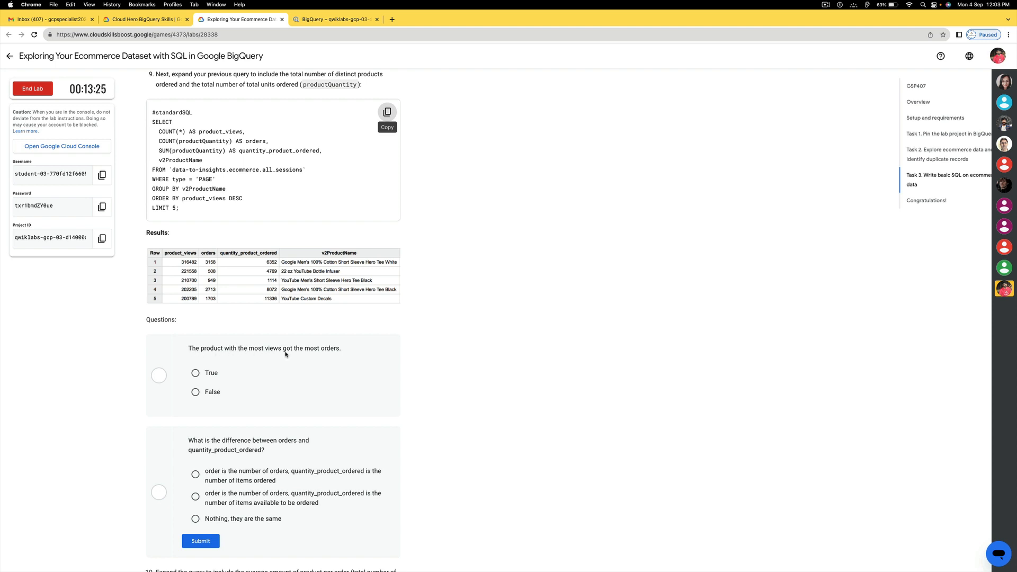
click(208, 373)
scroll(259, 380, down, 2)
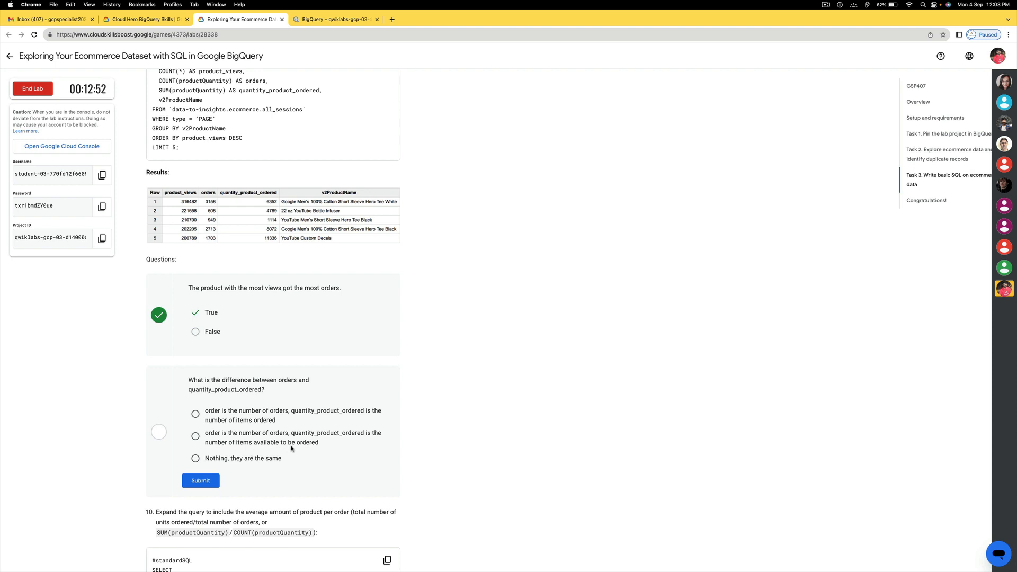
scroll(292, 445, down, 2)
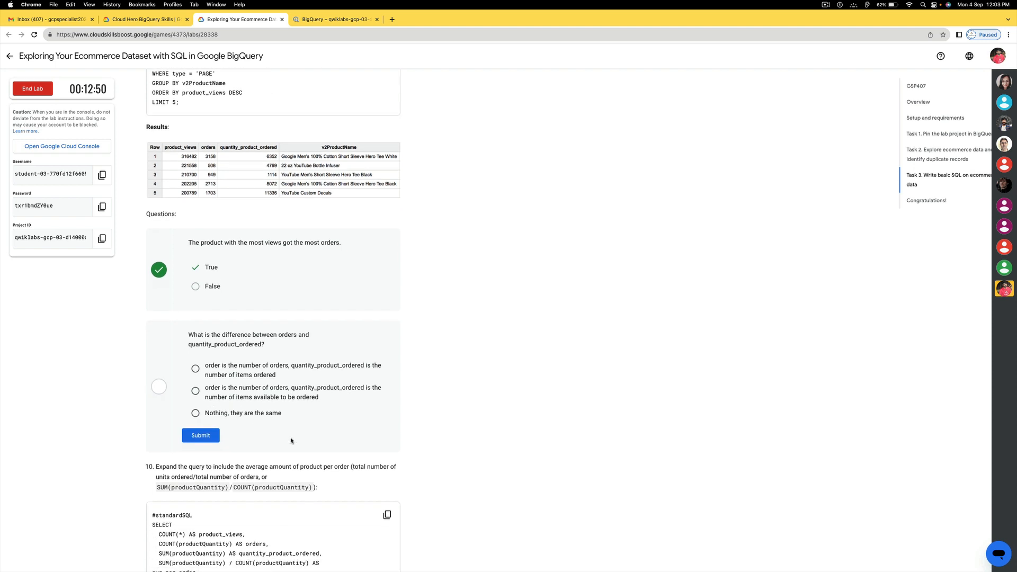
Step: Check the BigQuery results and try the lab answer that quantity_product_ordered is the number of items available to be ordered
scroll(290, 441, up, 1)
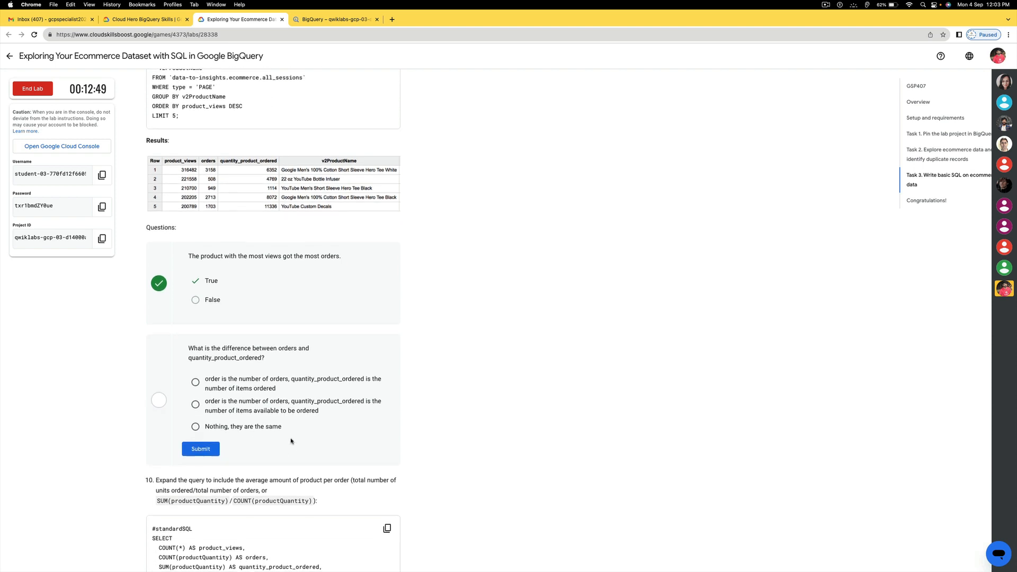
click(320, 24)
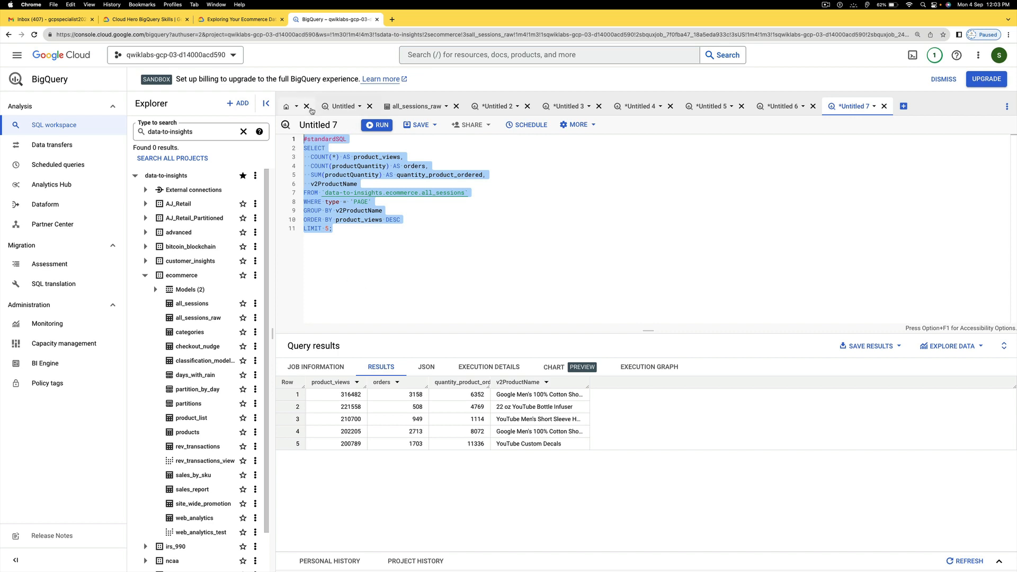
click(235, 20)
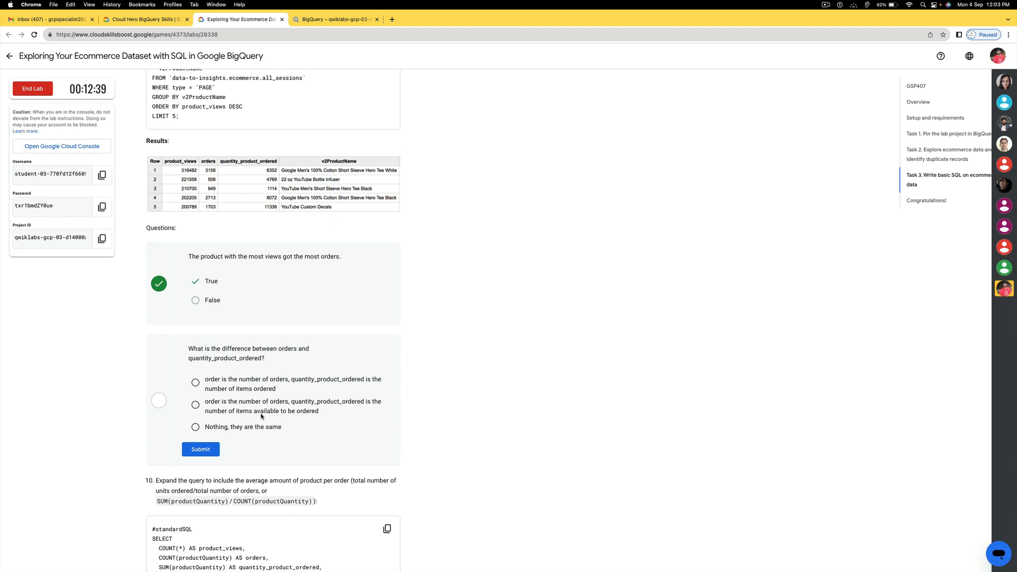
click(196, 404)
click(201, 449)
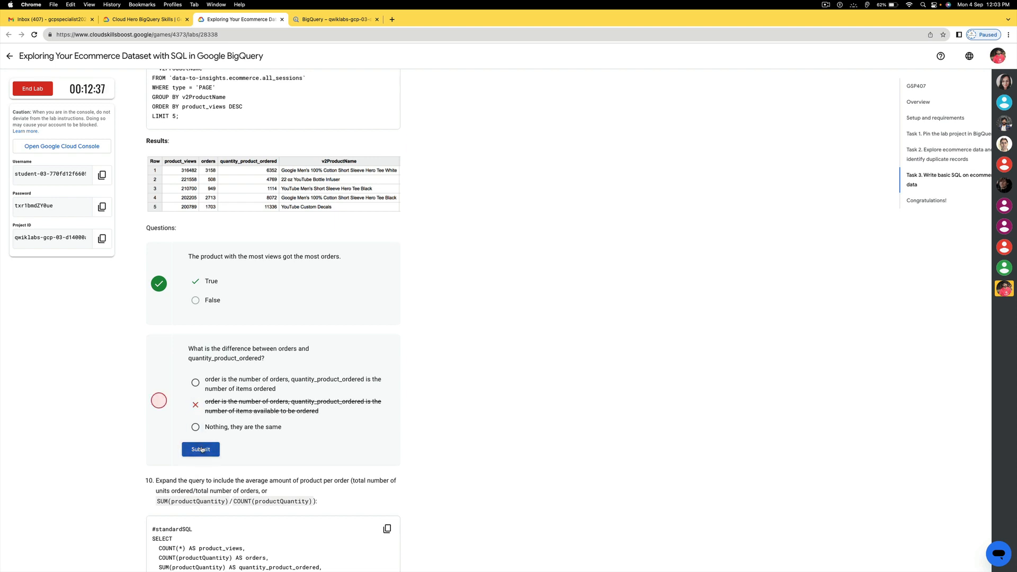
Step: Answer that order is the number of orders and quantity_product_ordered is the number of items ordered, and reread that option
click(196, 382)
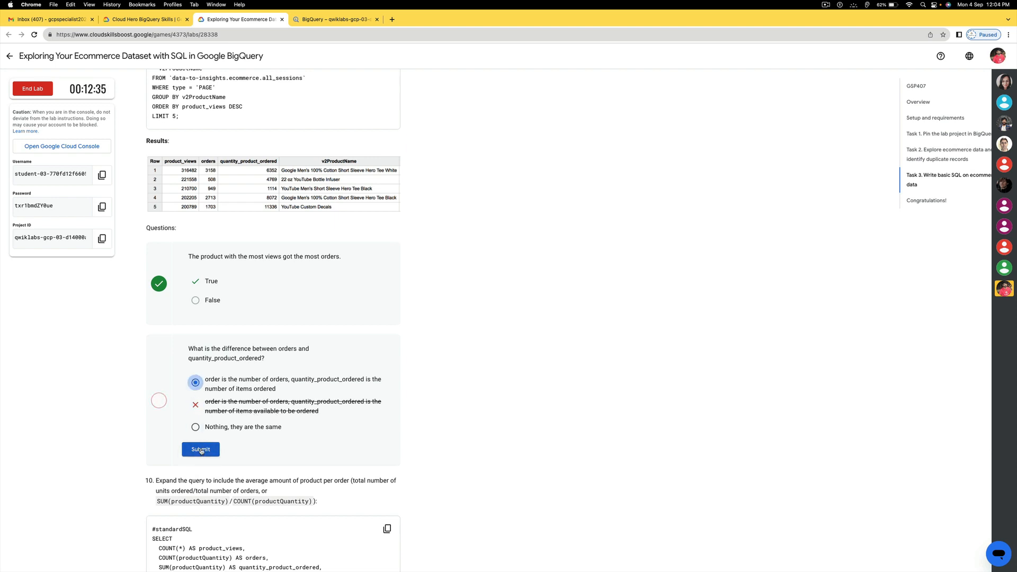
click(201, 450)
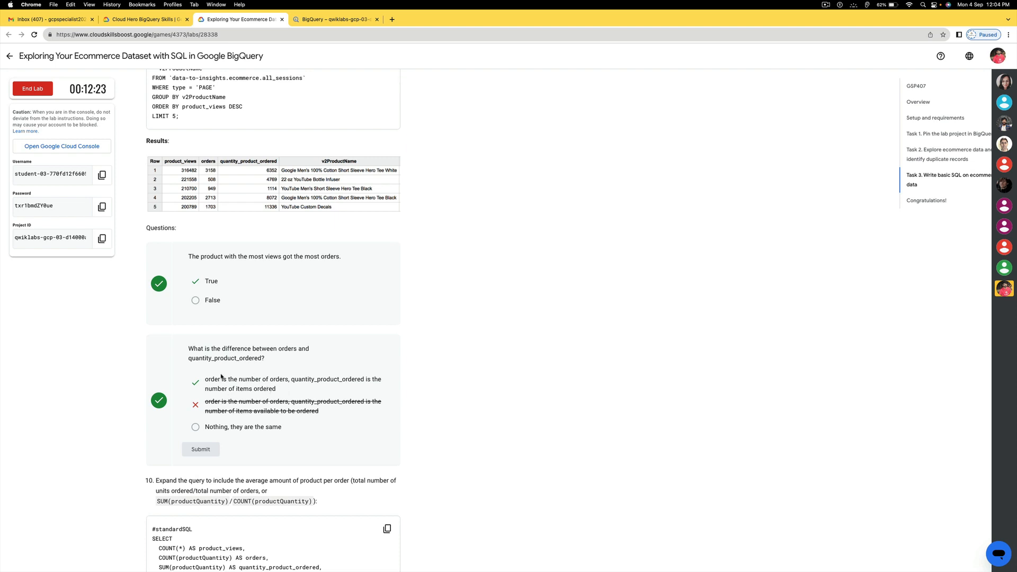
drag(206, 379, 371, 380)
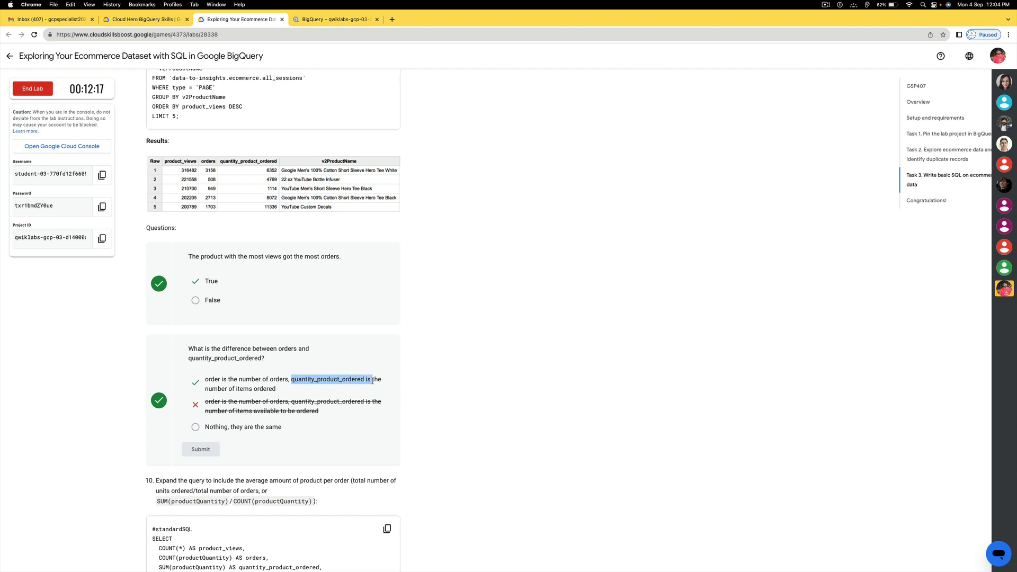
drag(372, 381, 376, 389)
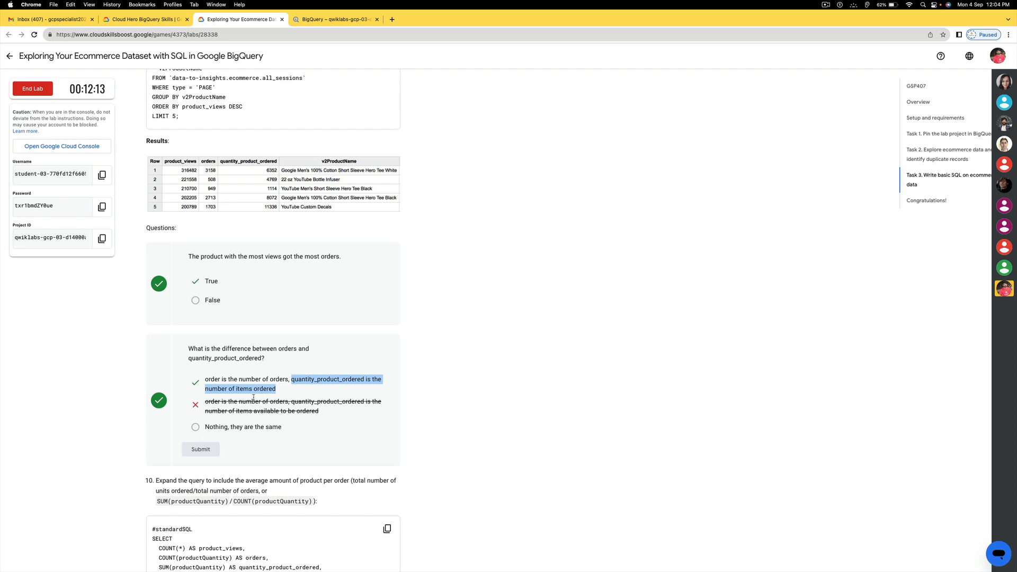
Step: Replace the BigQuery query with the lab's step 10 query that adds avg_per_order, and run it
scroll(253, 397, down, 5)
click(387, 303)
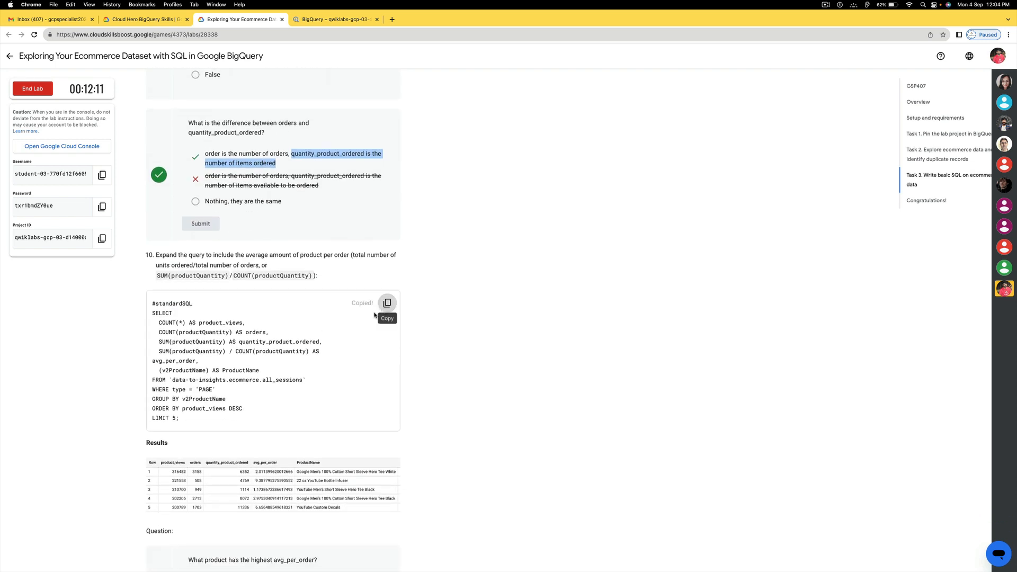
click(346, 20)
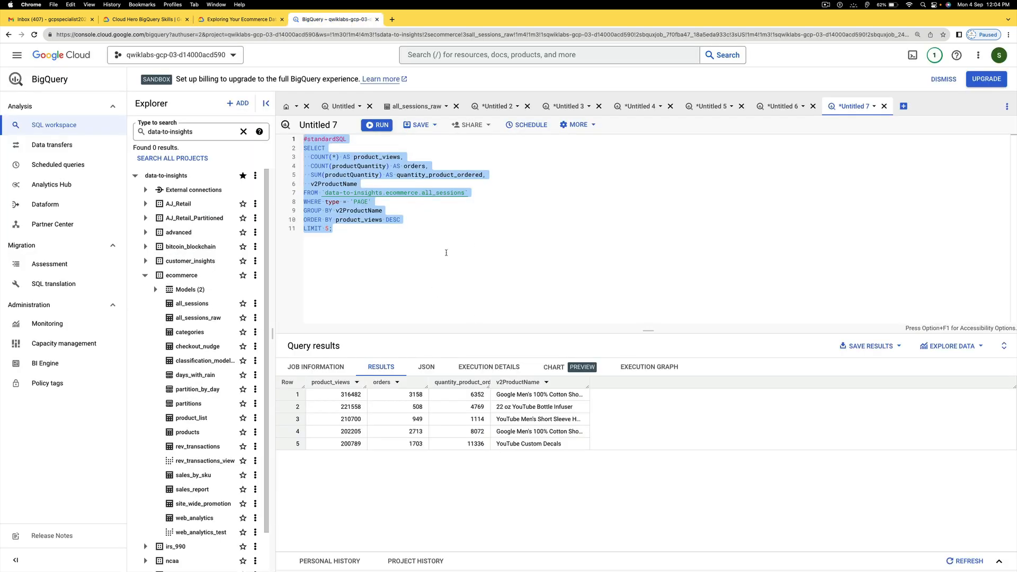
key(super+v)
key(super+a)
key(super+v)
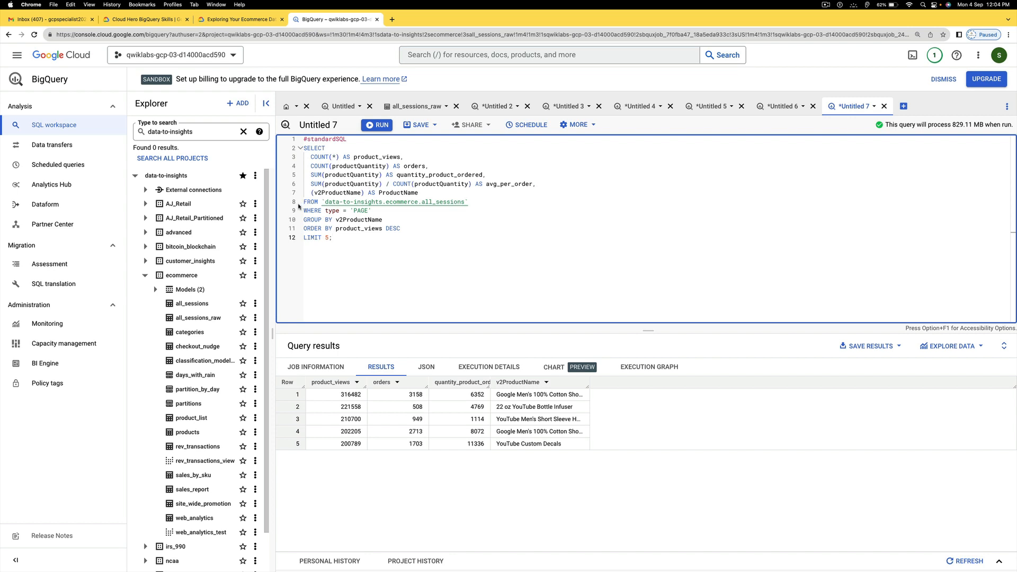
click(382, 125)
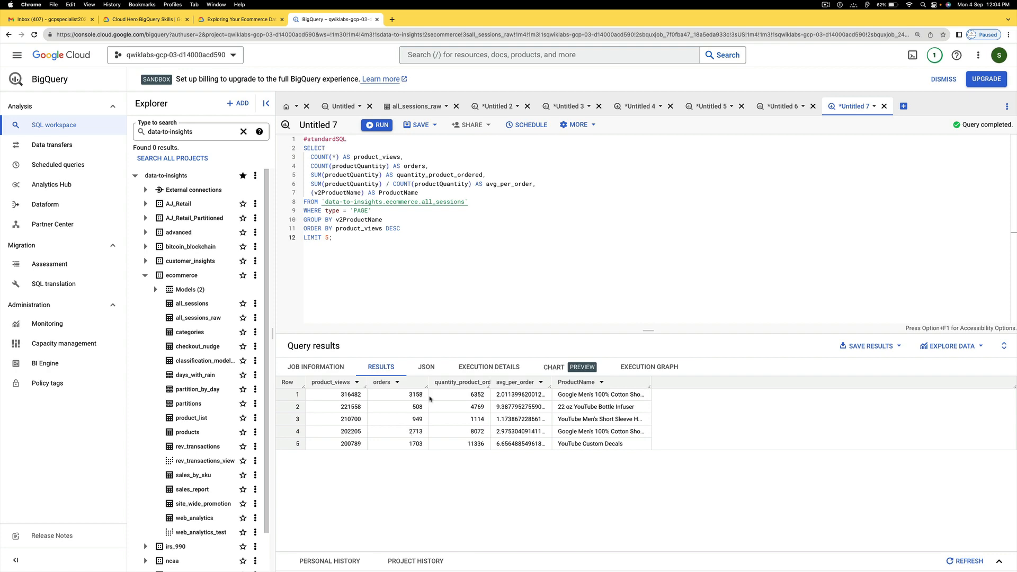
Step: Answer YouTube Bottle Infuser to the lab's highest avg_per_order question, and check the progress of "Write basic SQL on ecommerce data"
click(240, 20)
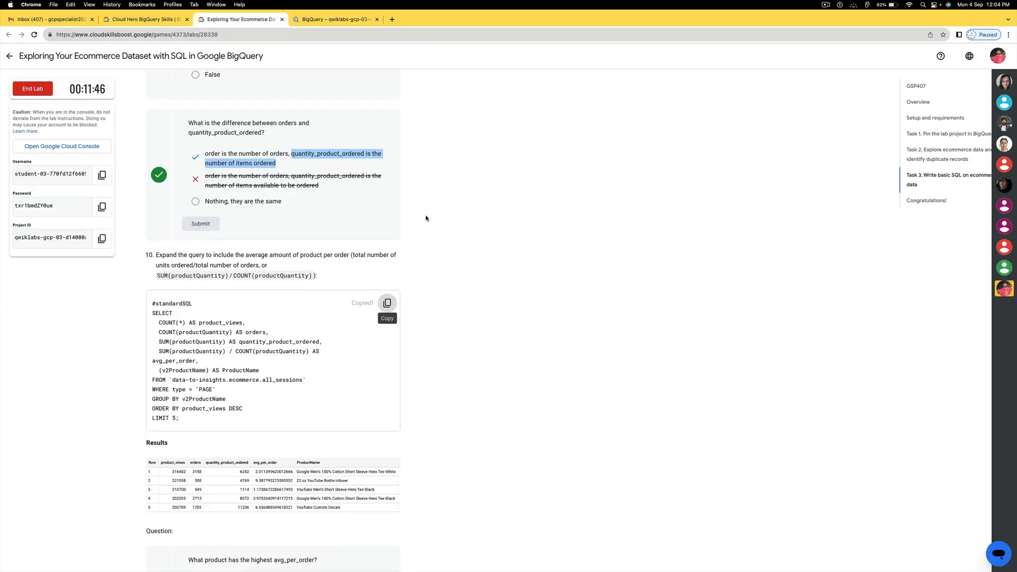
scroll(275, 409, down, 4)
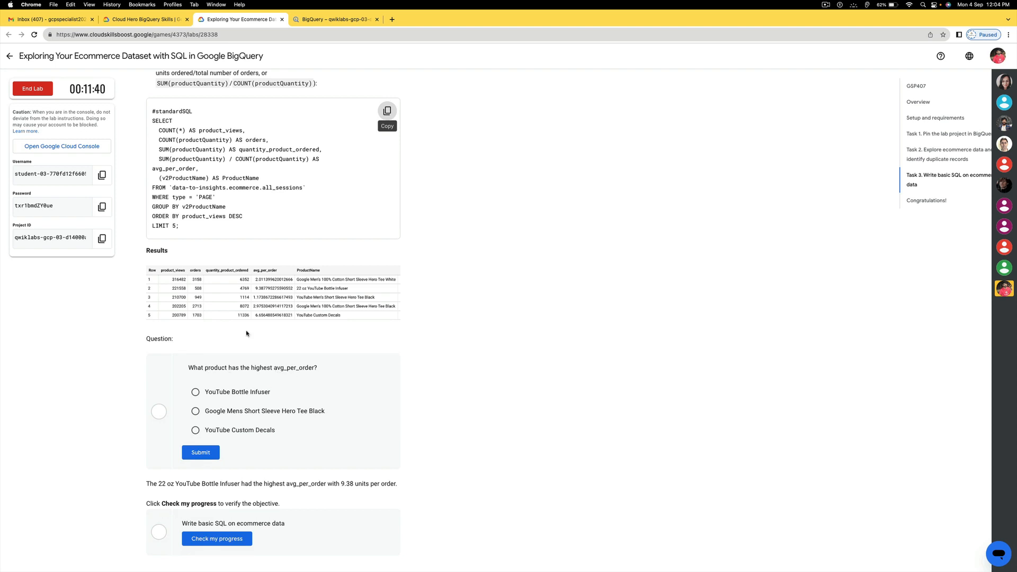
click(329, 22)
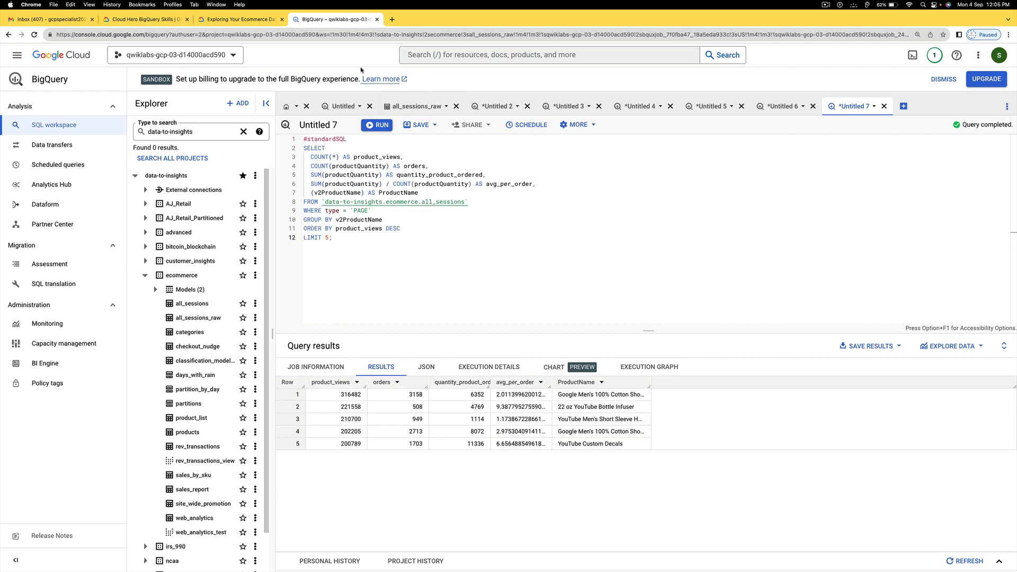
click(265, 21)
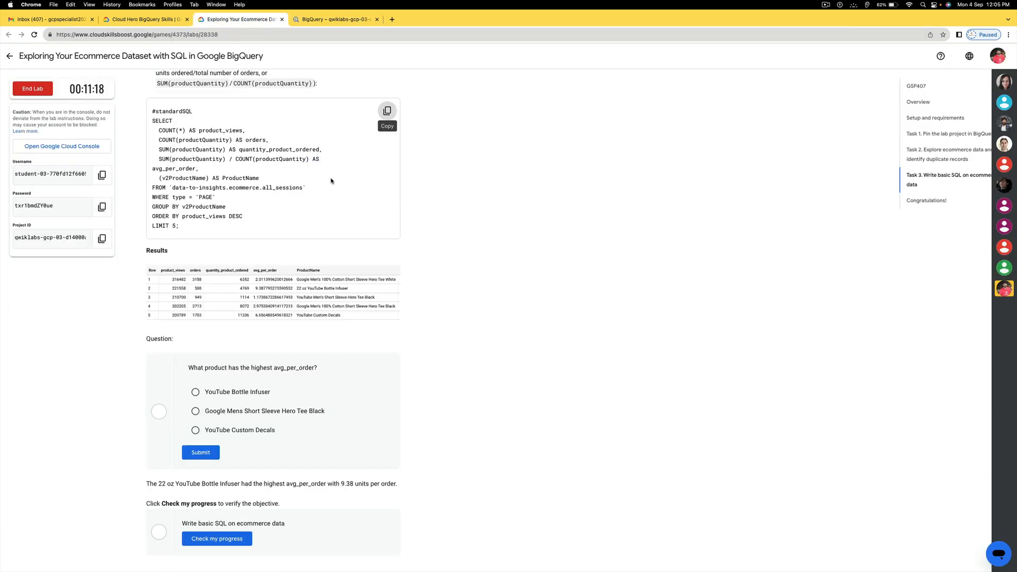
click(316, 20)
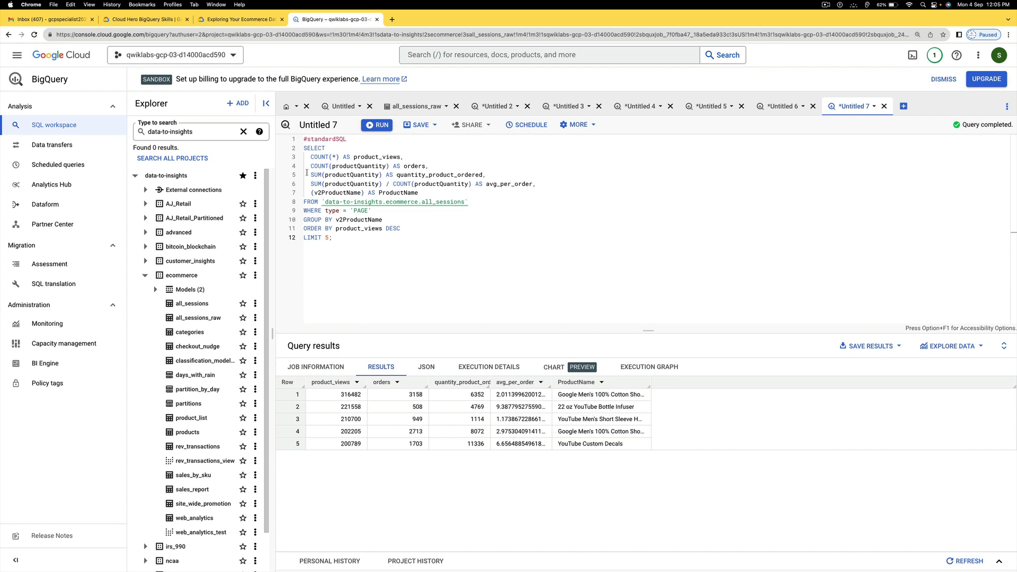
click(227, 20)
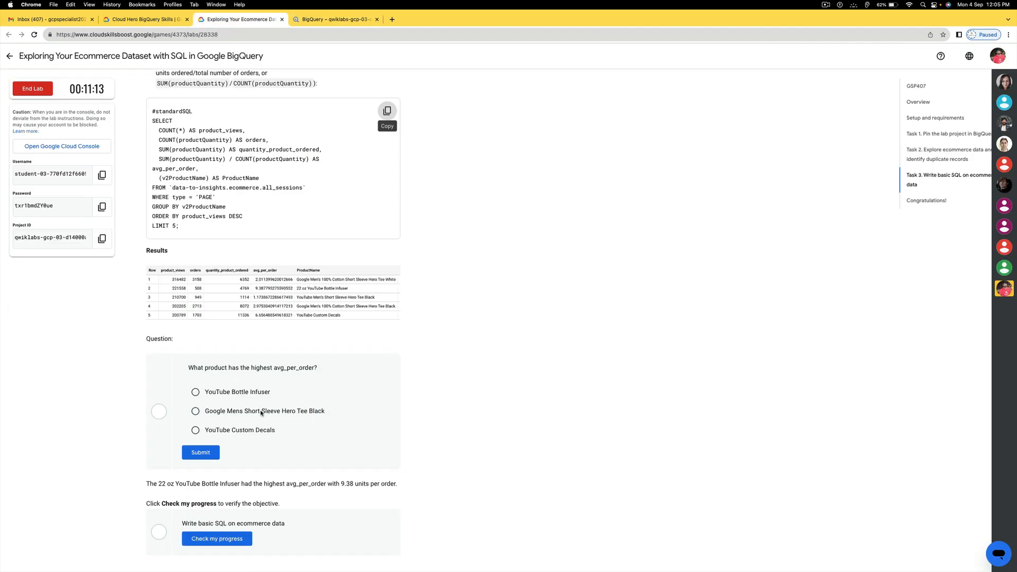
click(241, 394)
click(219, 451)
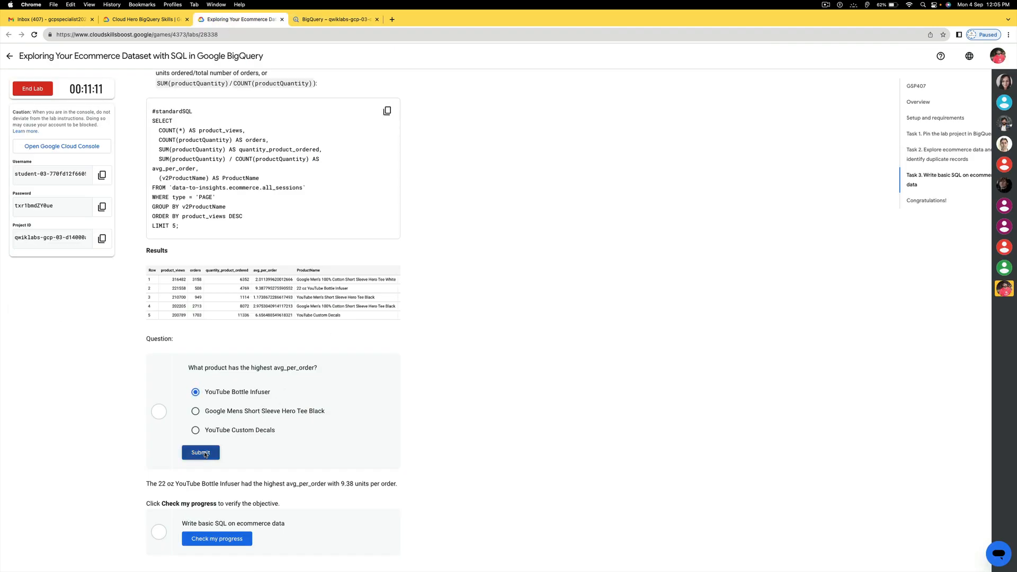
scroll(291, 433, down, 5)
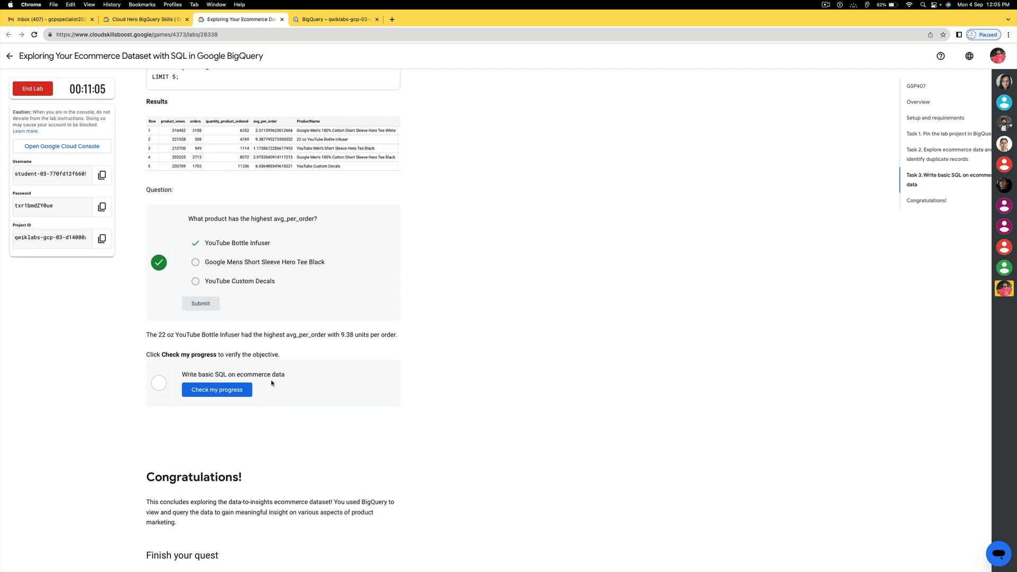
click(219, 391)
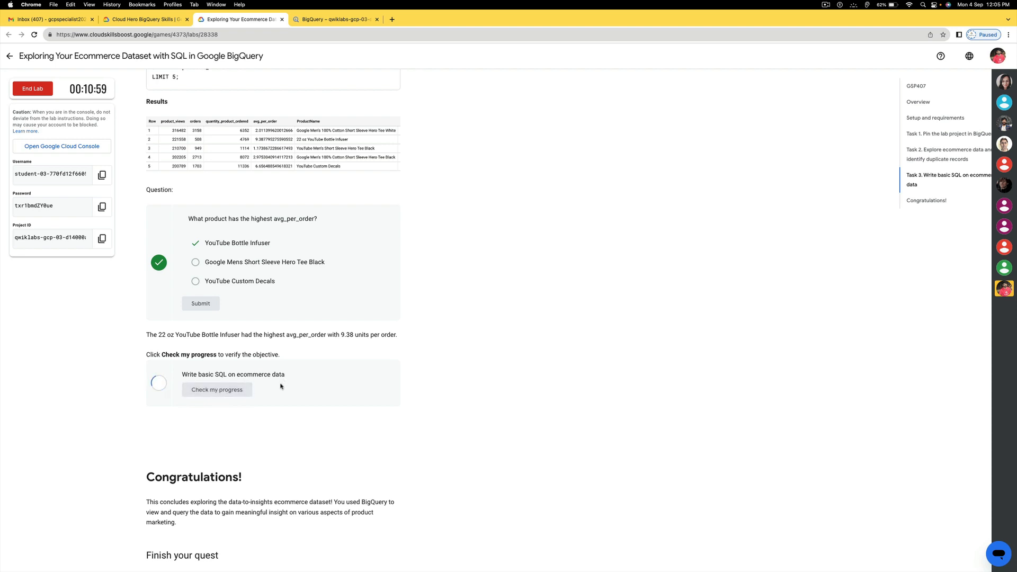
Step: Look back over the lab's Task 2 and Task 3 queries and answered questions, comparing them with the BigQuery query and results
scroll(301, 386, up, 5)
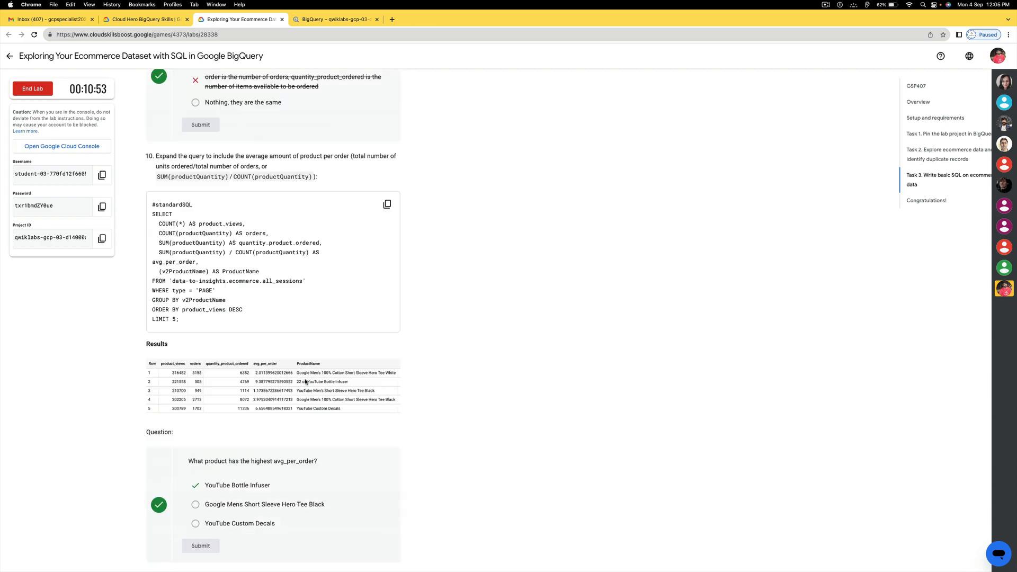
scroll(305, 382, up, 15)
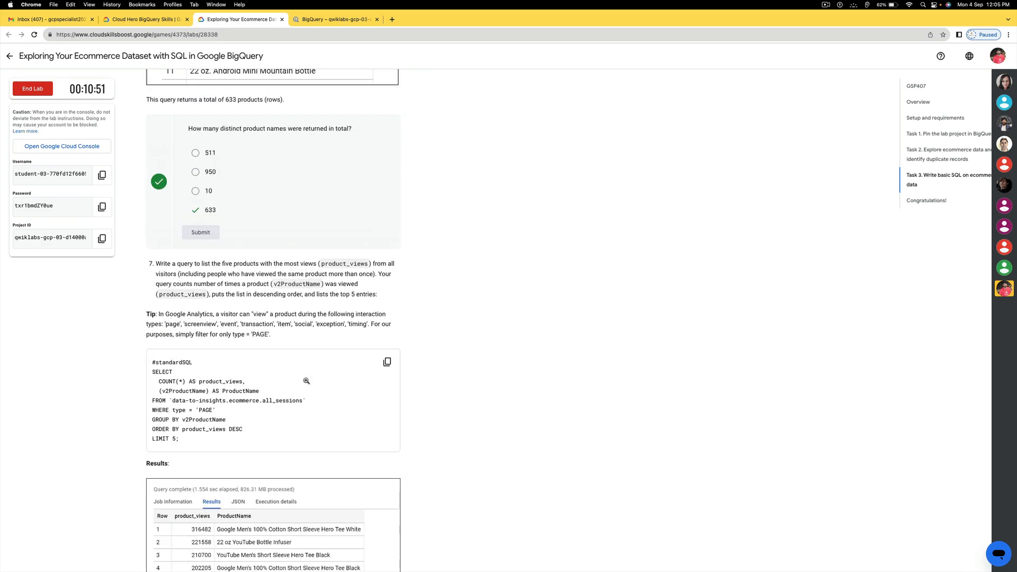
scroll(306, 382, down, 10)
scroll(306, 382, up, 8)
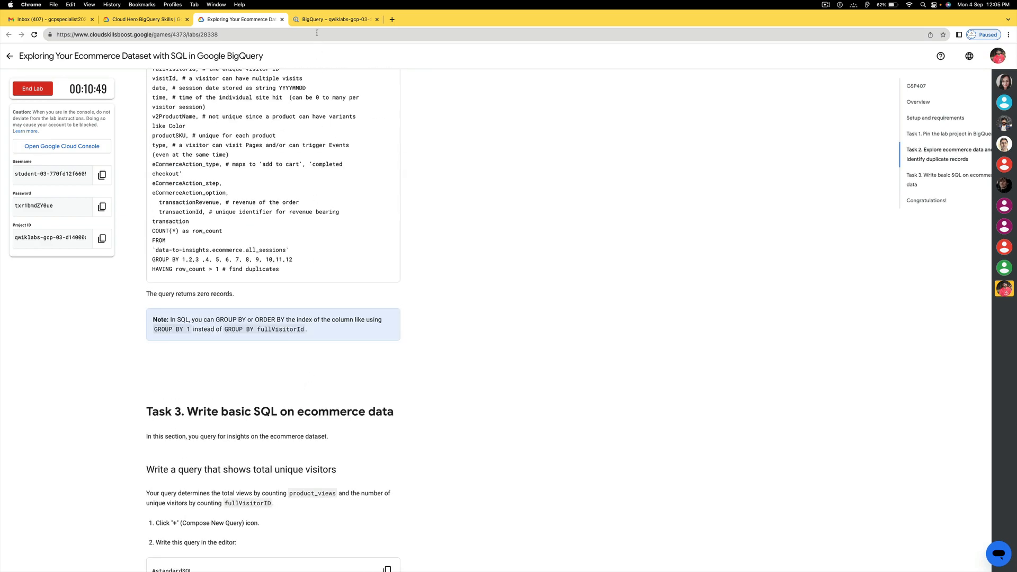
click(317, 20)
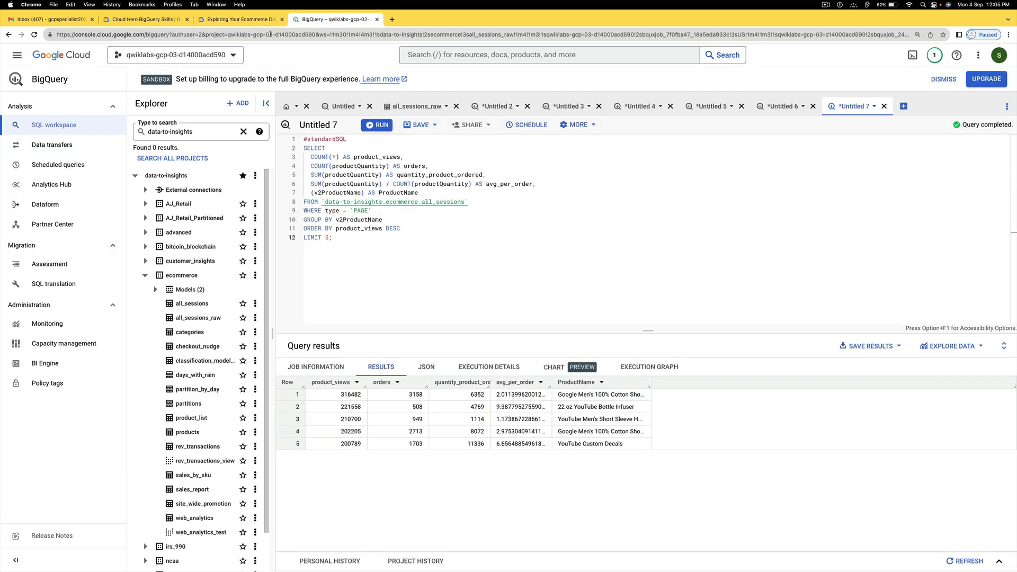
click(244, 19)
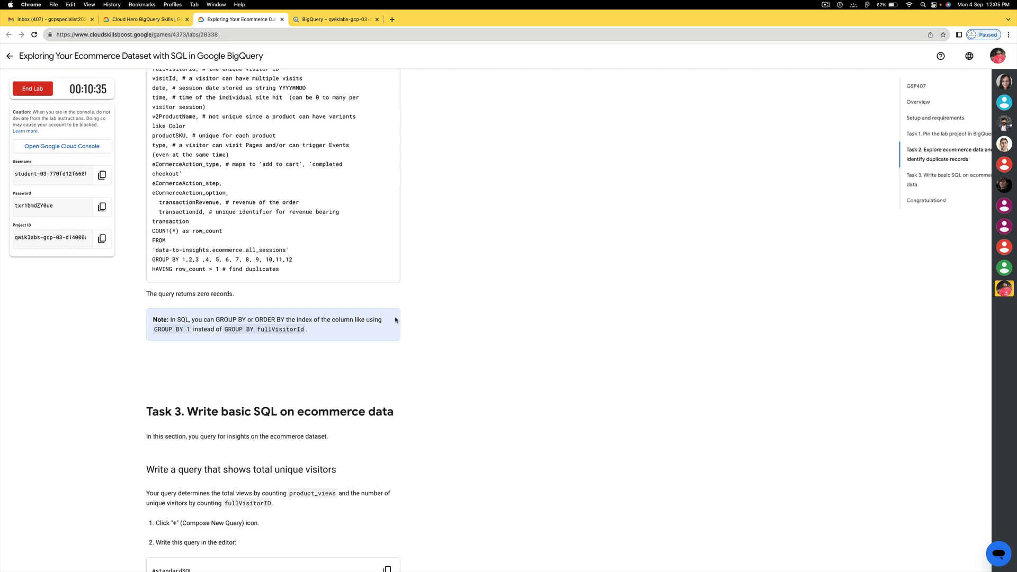
scroll(395, 320, down, 20)
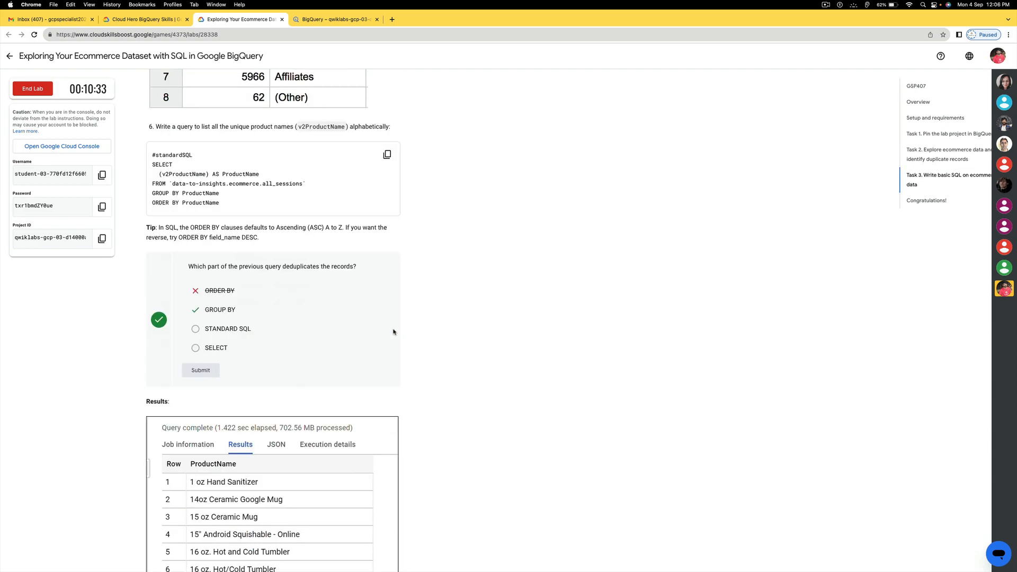
scroll(393, 332, down, 7)
scroll(393, 333, down, 15)
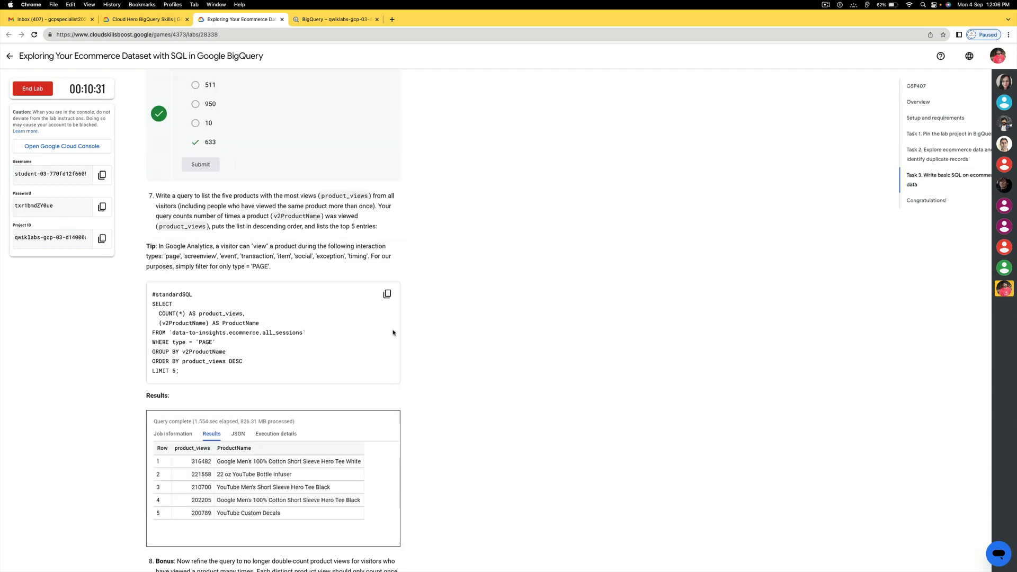
scroll(393, 333, up, 8)
scroll(393, 334, up, 20)
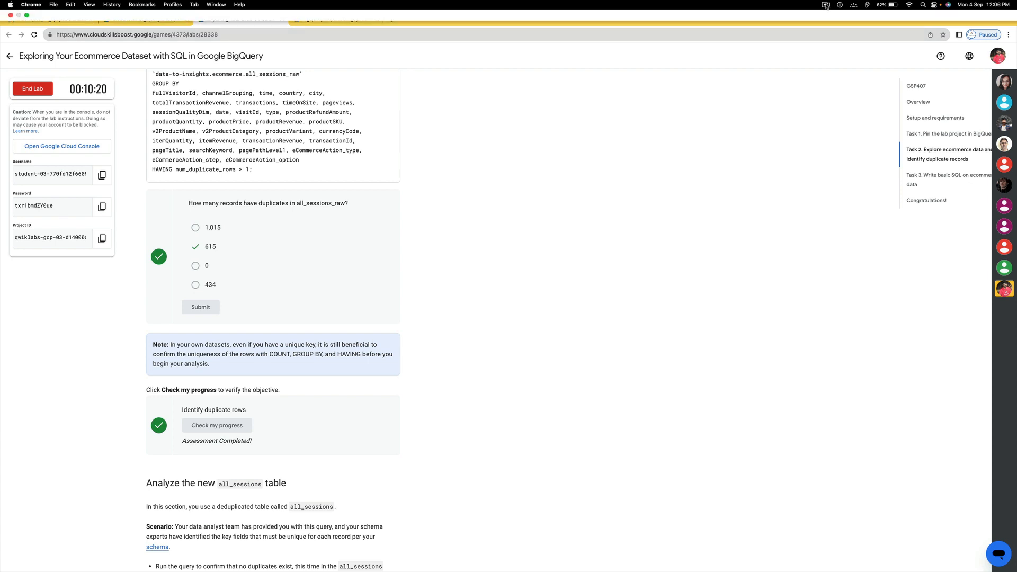
click(310, 19)
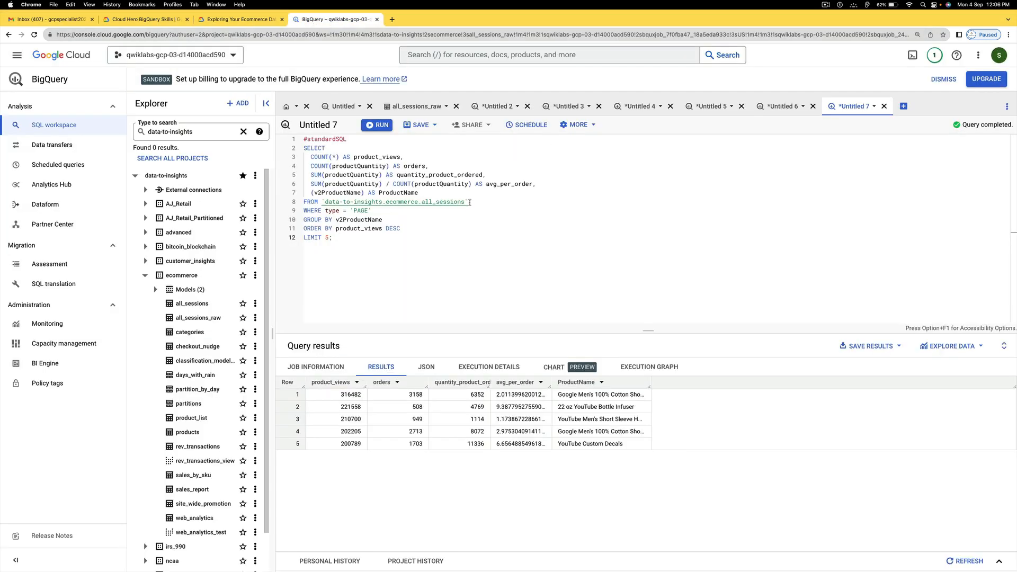